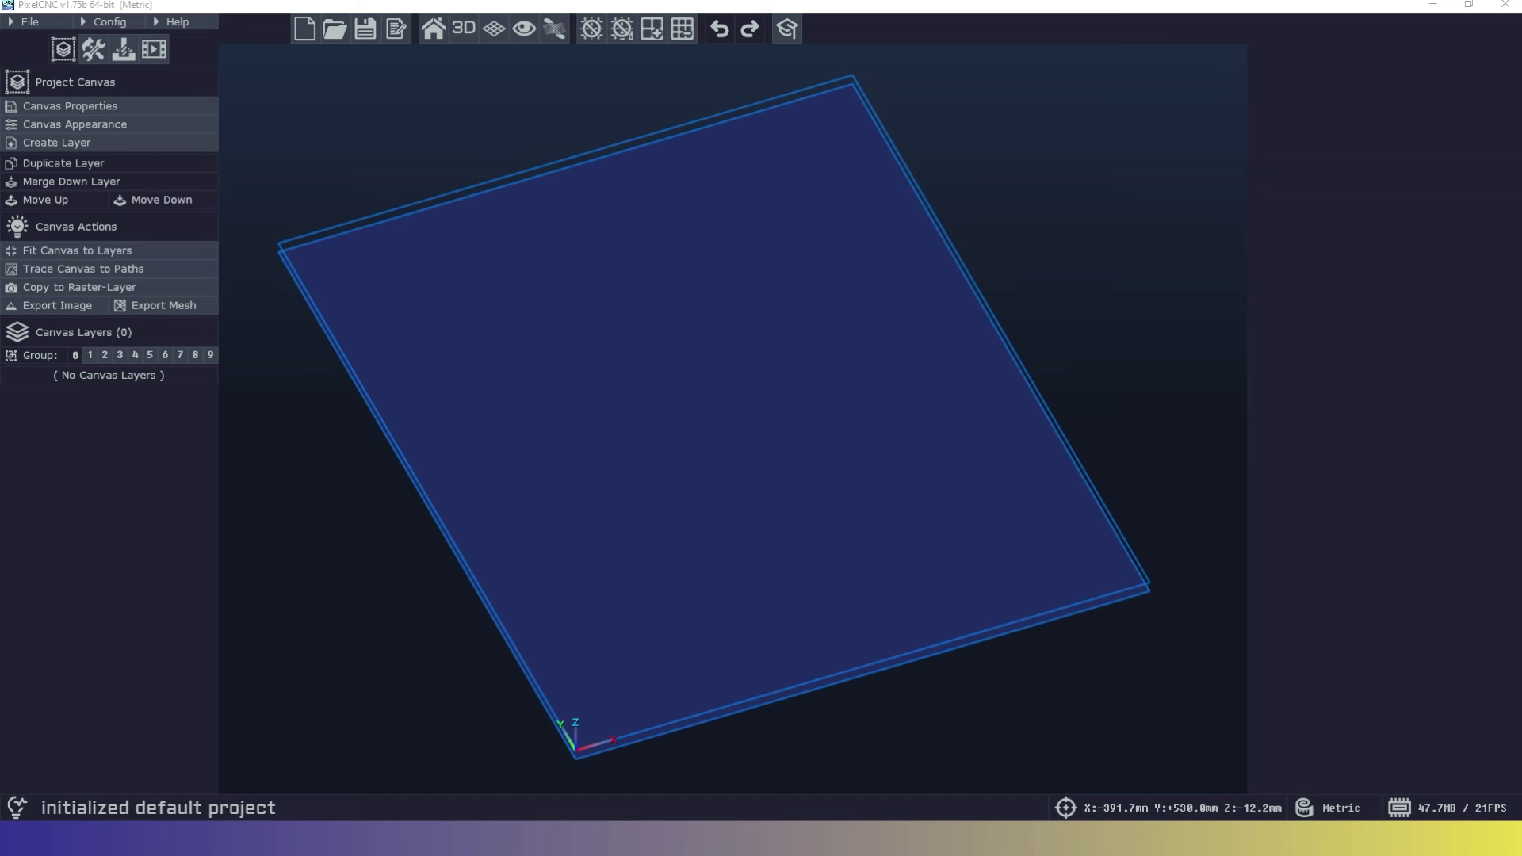
# Open Canvas Properties for the default 609.6 × 762.0 mm project canvas
pyautogui.click(132, 109)
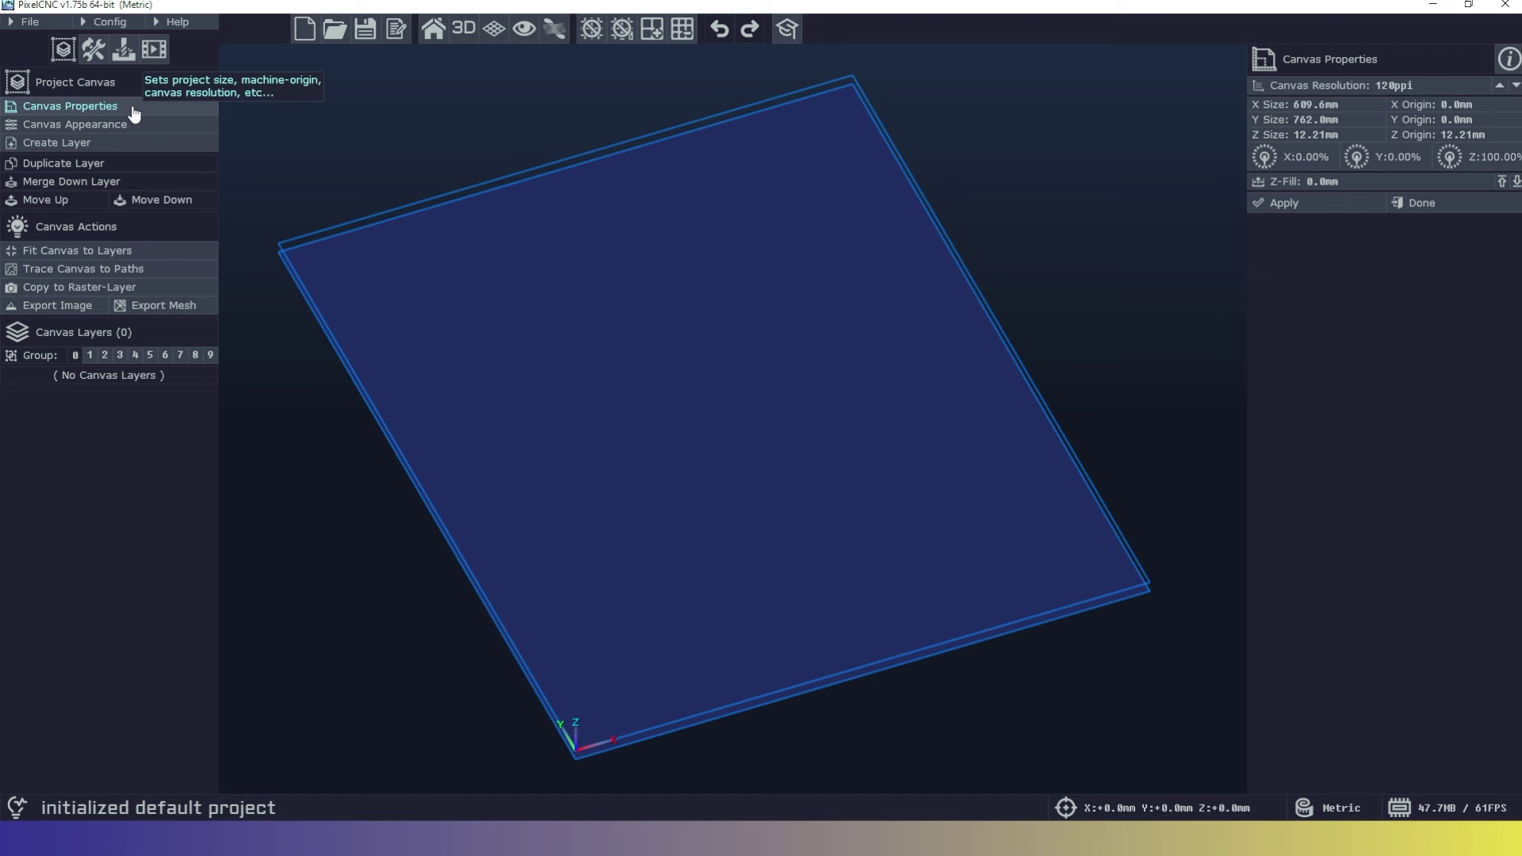
pyautogui.click(1355, 104)
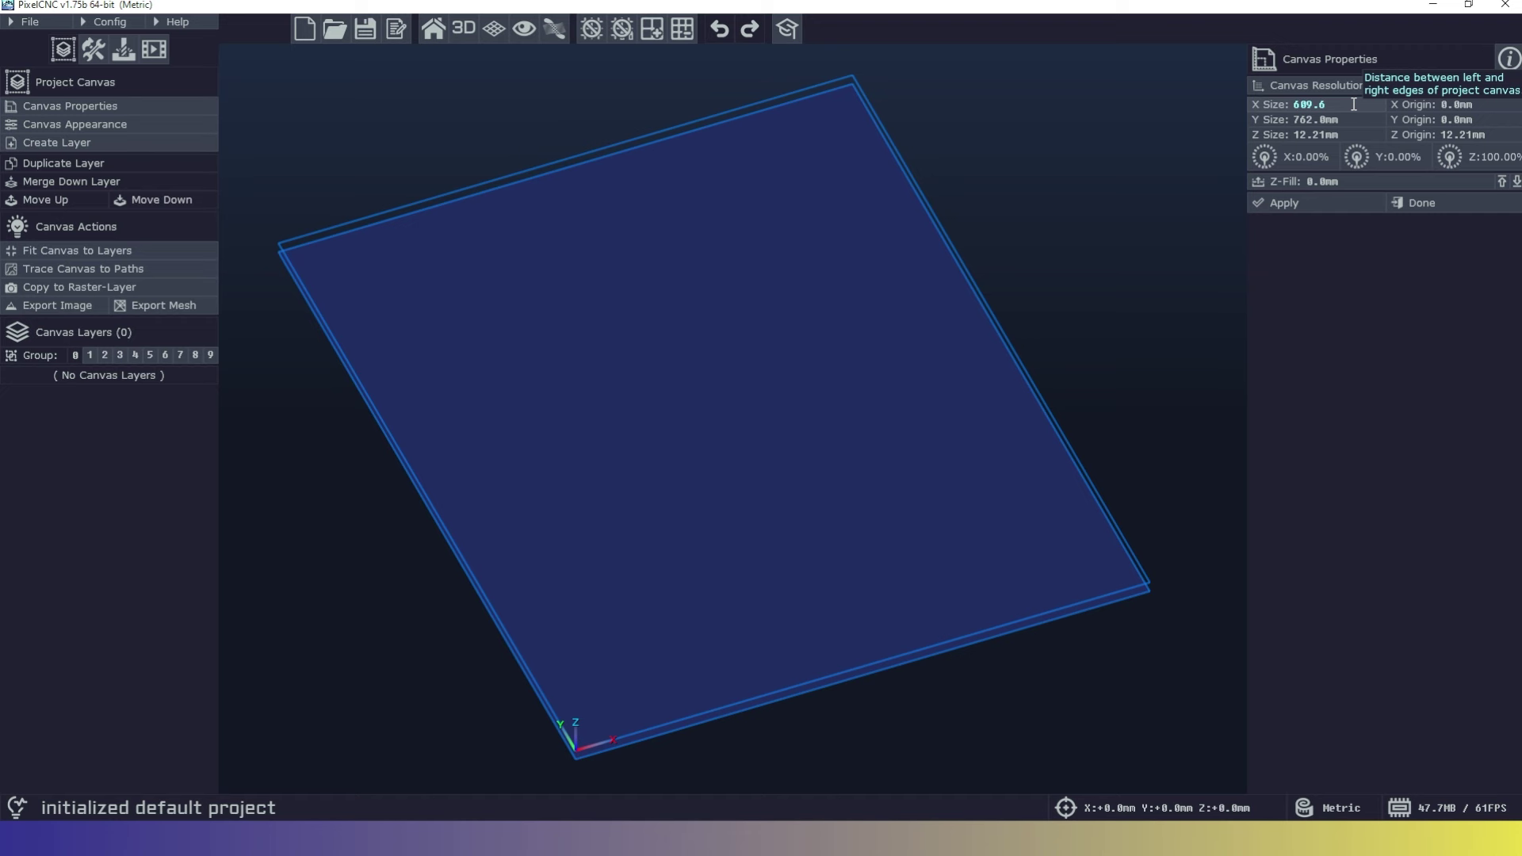
pyautogui.click(1503, 104)
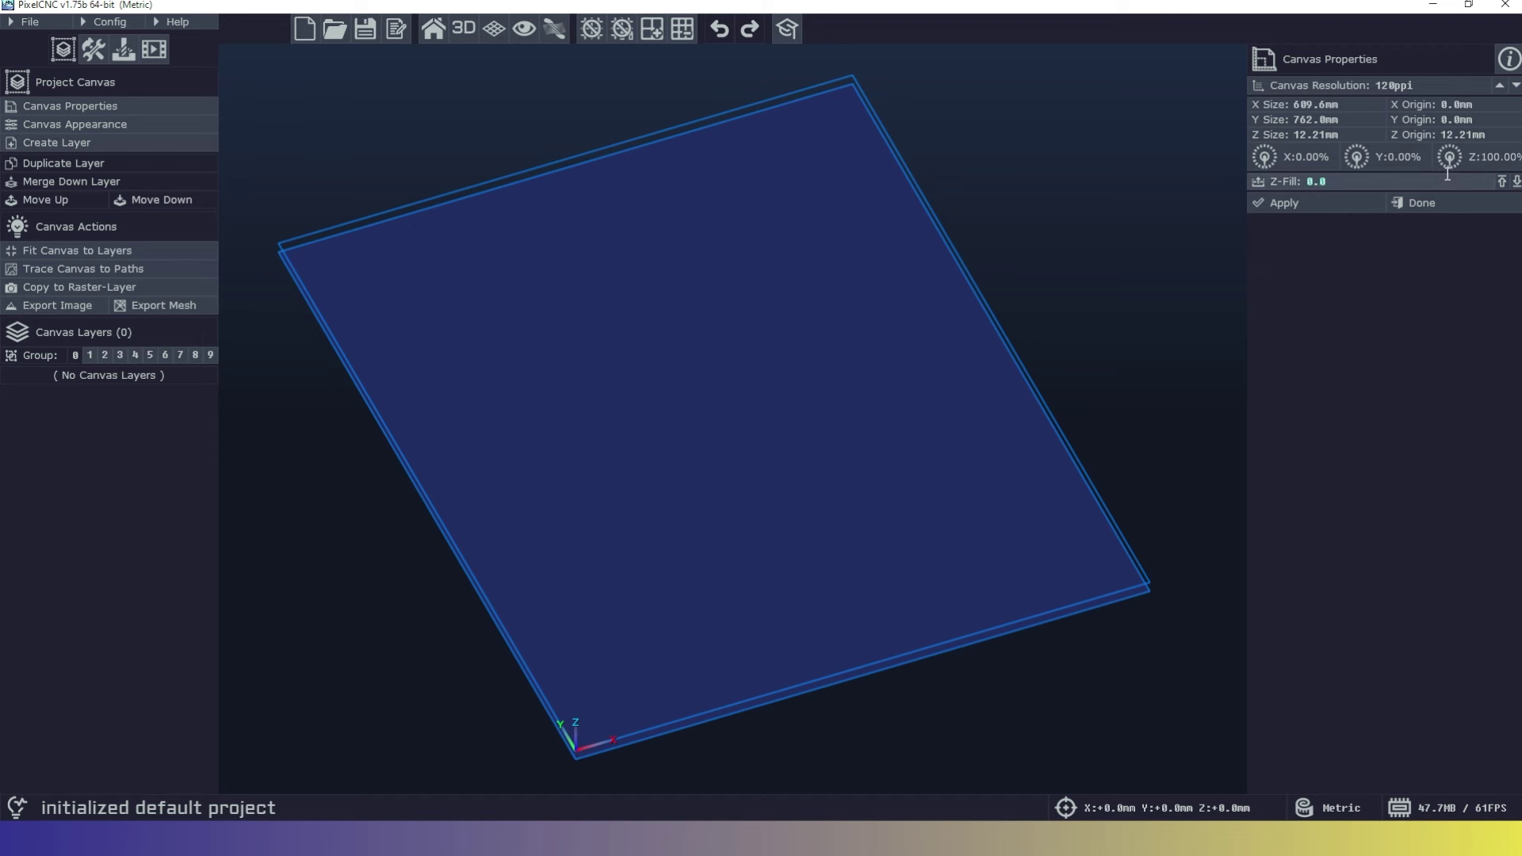
pyautogui.click(1459, 134)
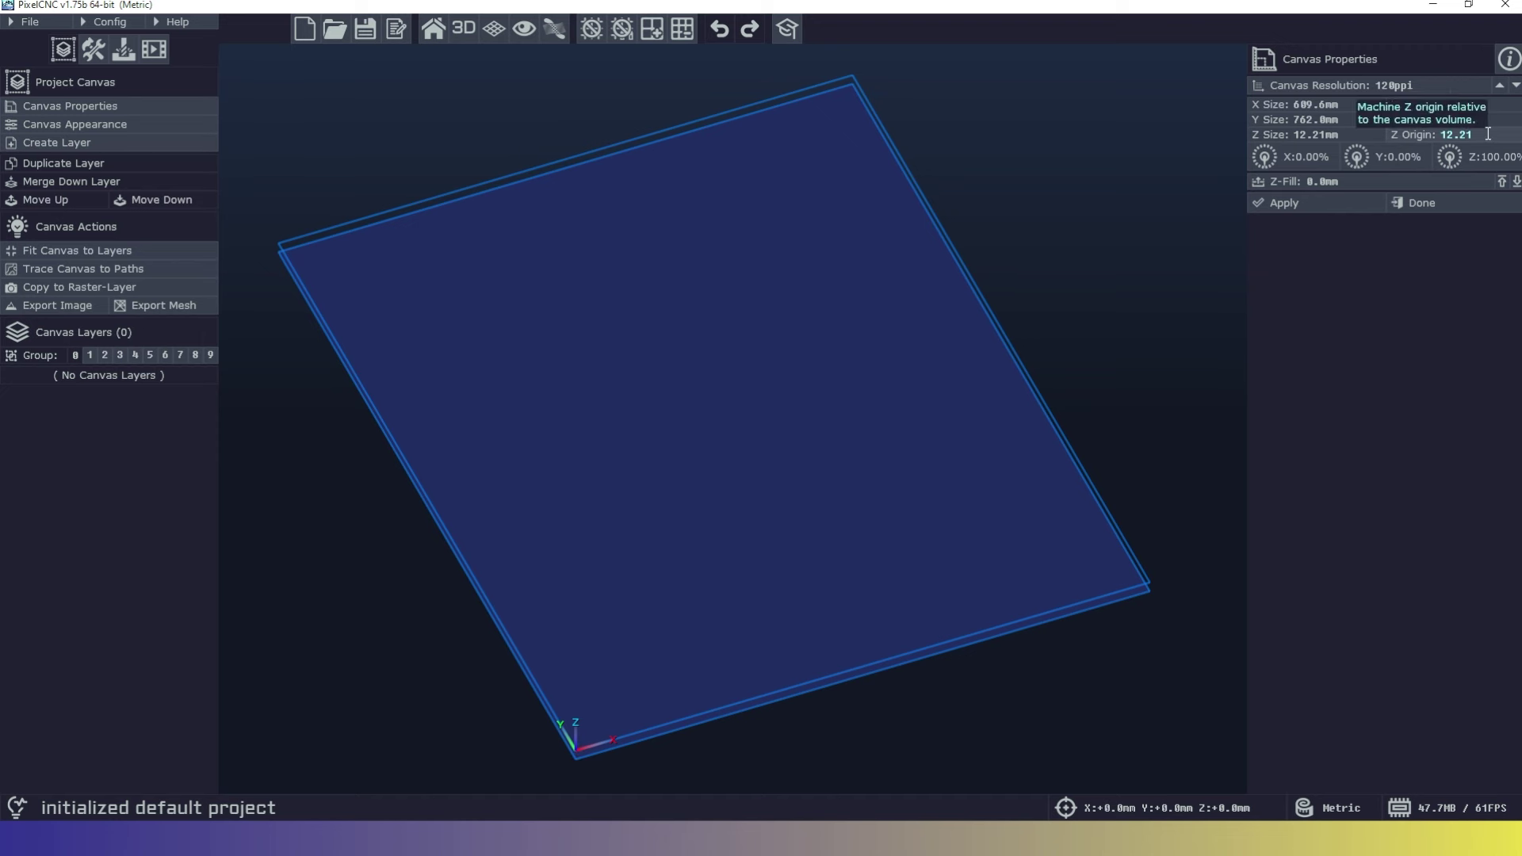
pyautogui.press('Return')
pyautogui.moveTo(686, 754); pyautogui.dragTo(696, 663)
pyautogui.scroll(3, 632, 544)
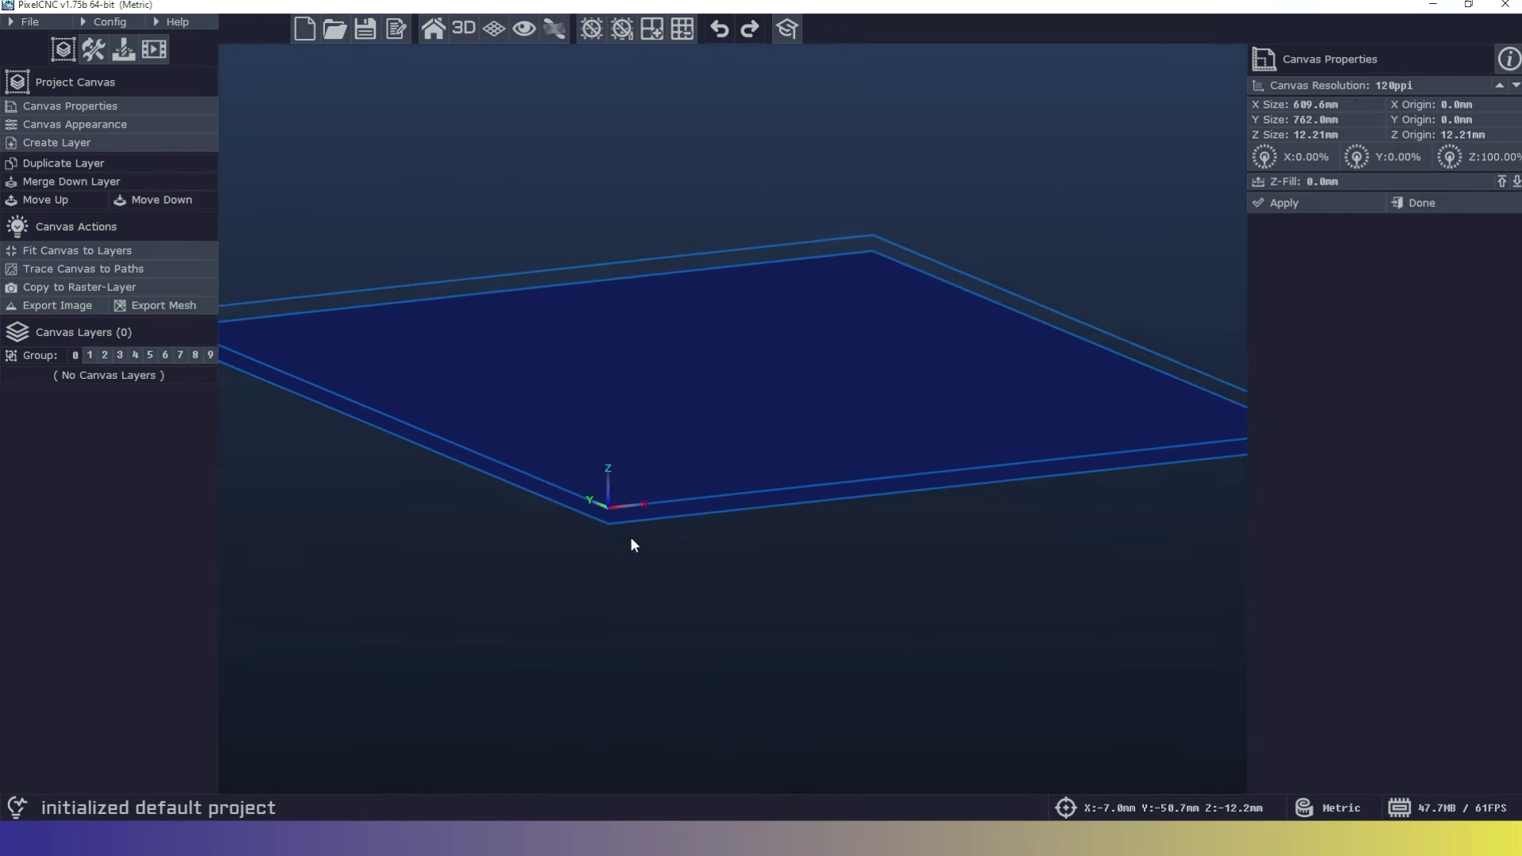
pyautogui.scroll(2, 631, 544)
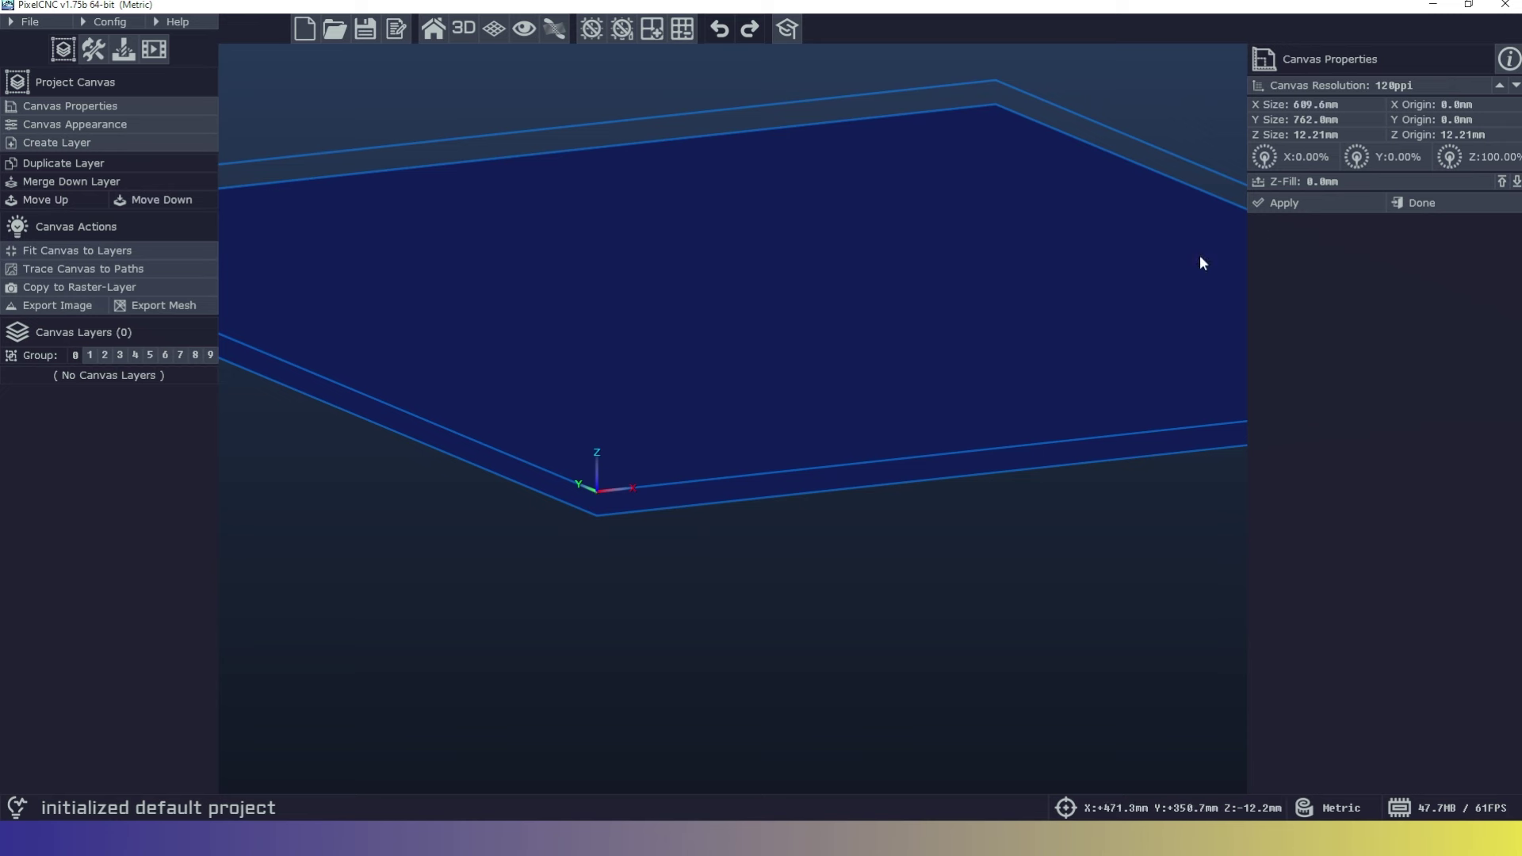
pyautogui.click(1456, 135)
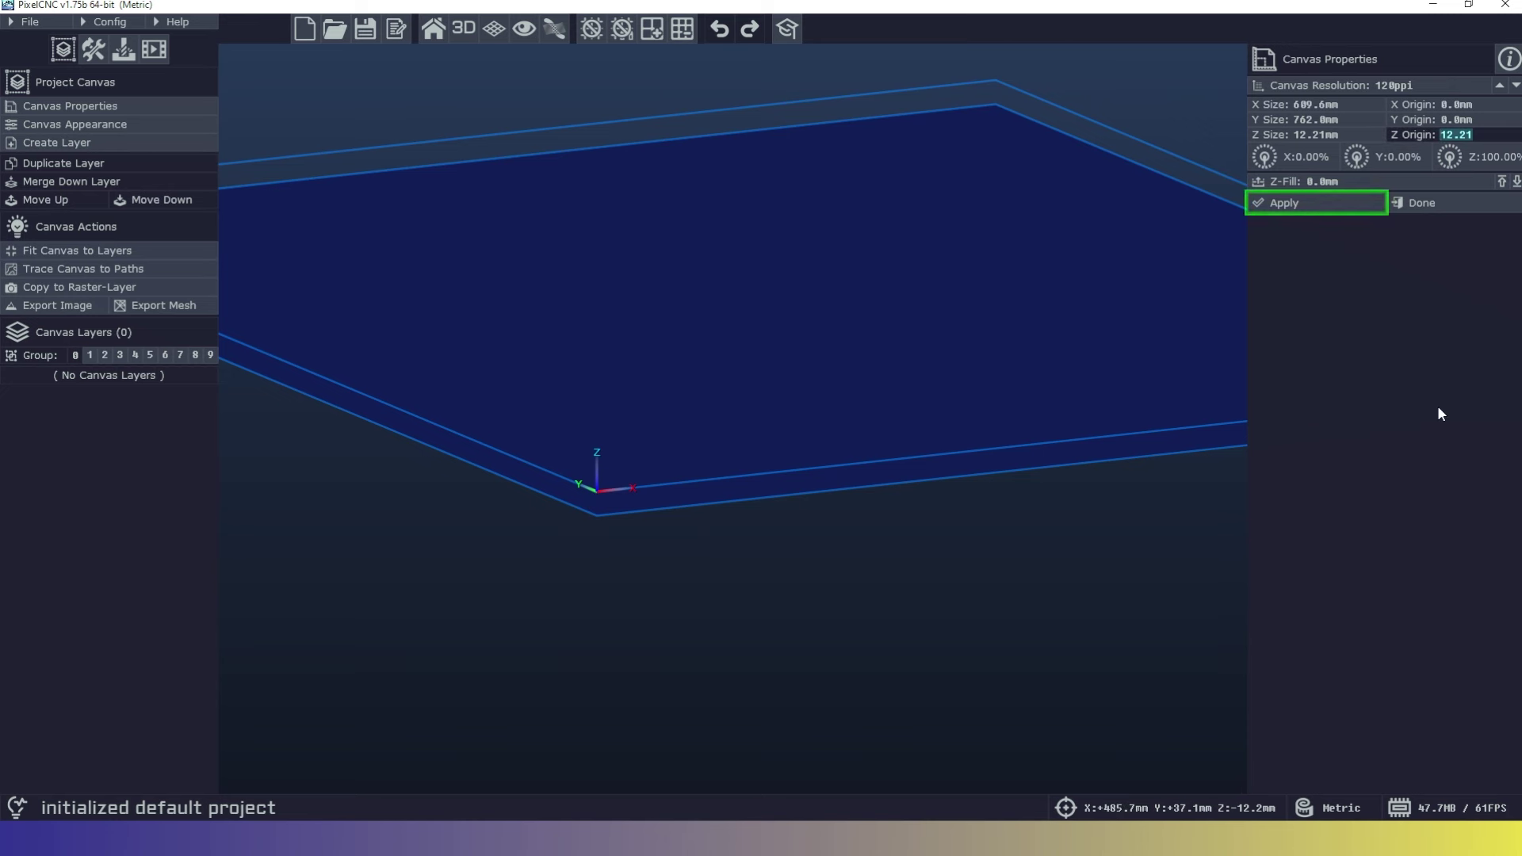
pyautogui.write('0')
pyautogui.click(1334, 207)
pyautogui.click(1334, 208)
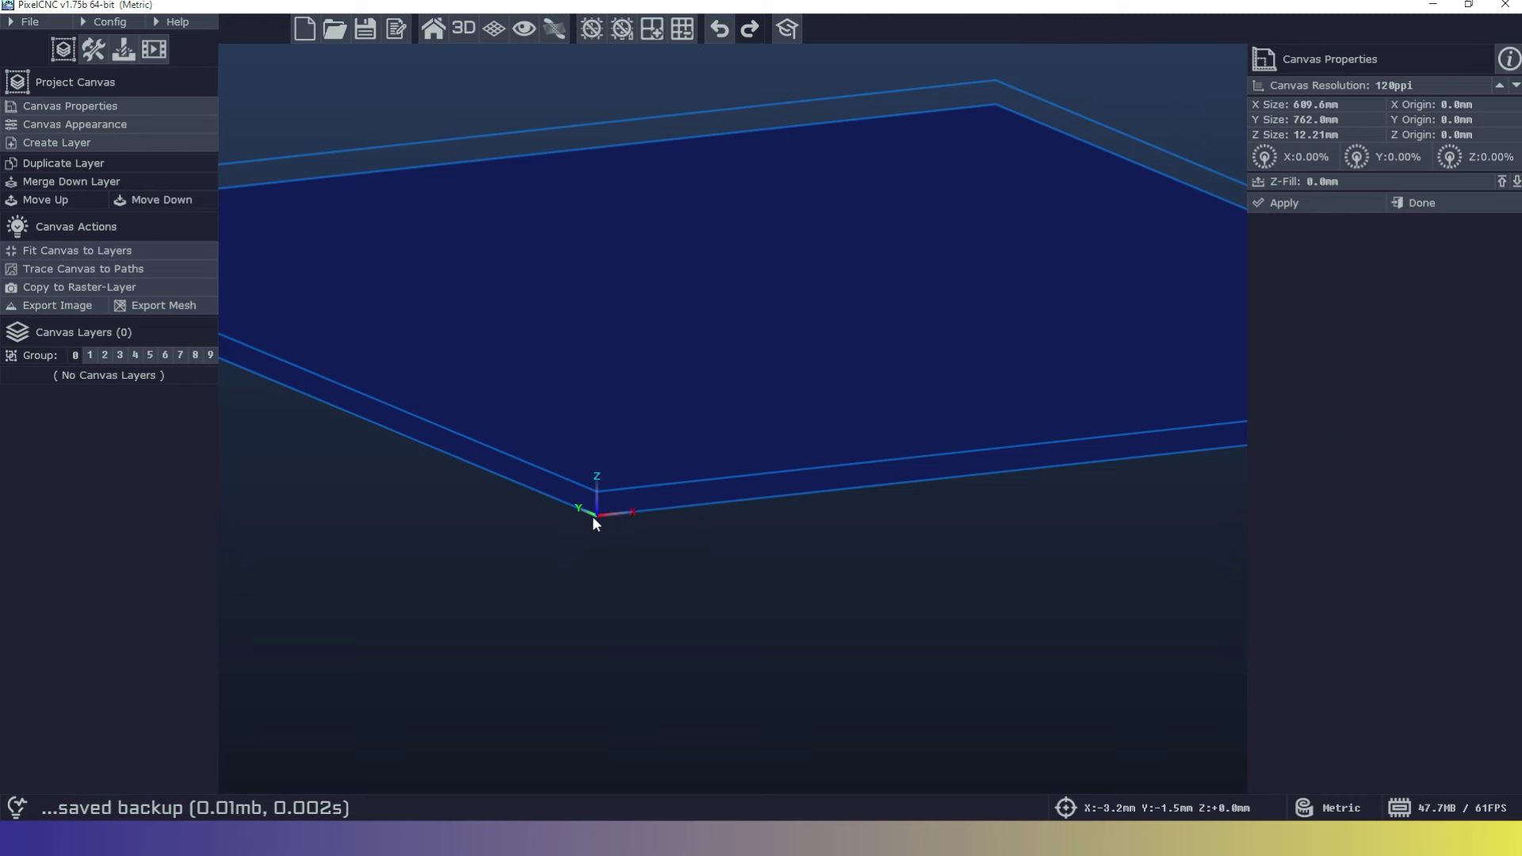
pyautogui.click(1450, 156)
pyautogui.click(1285, 203)
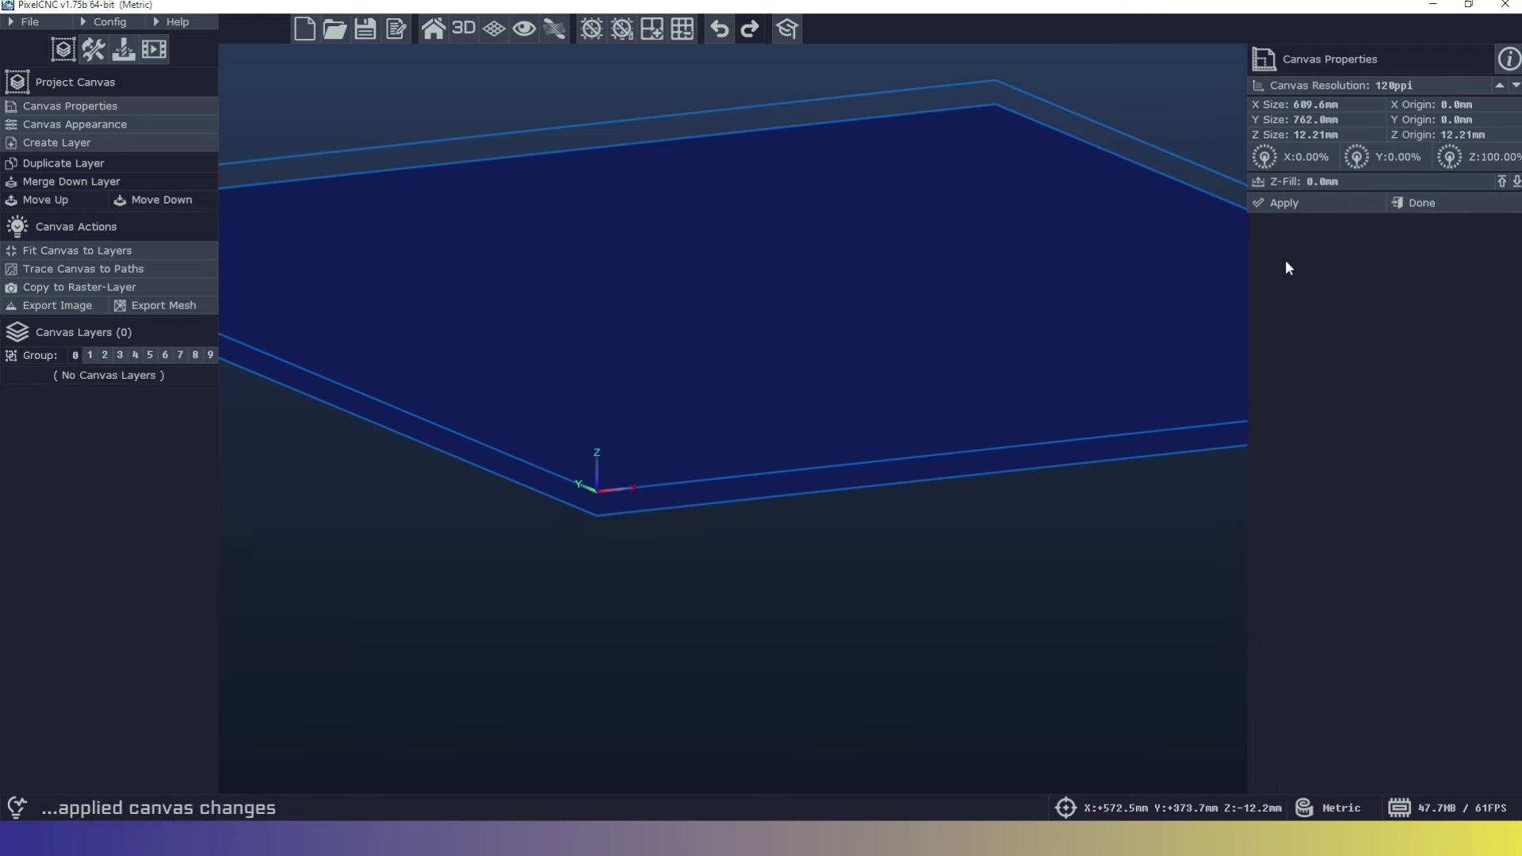
pyautogui.press('Tab')
pyautogui.press('Tab')
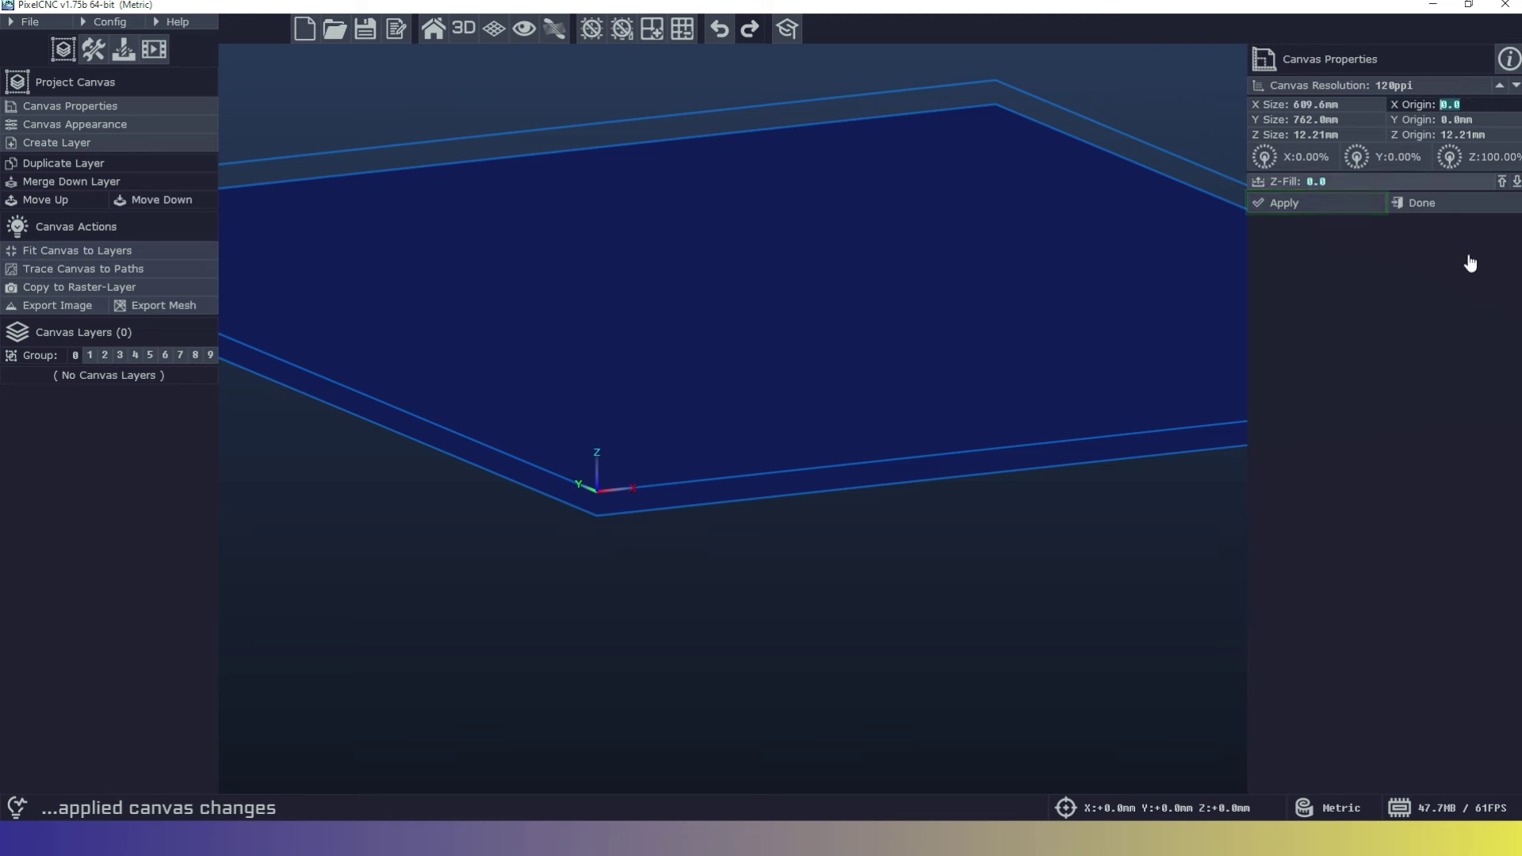
pyautogui.write('60')
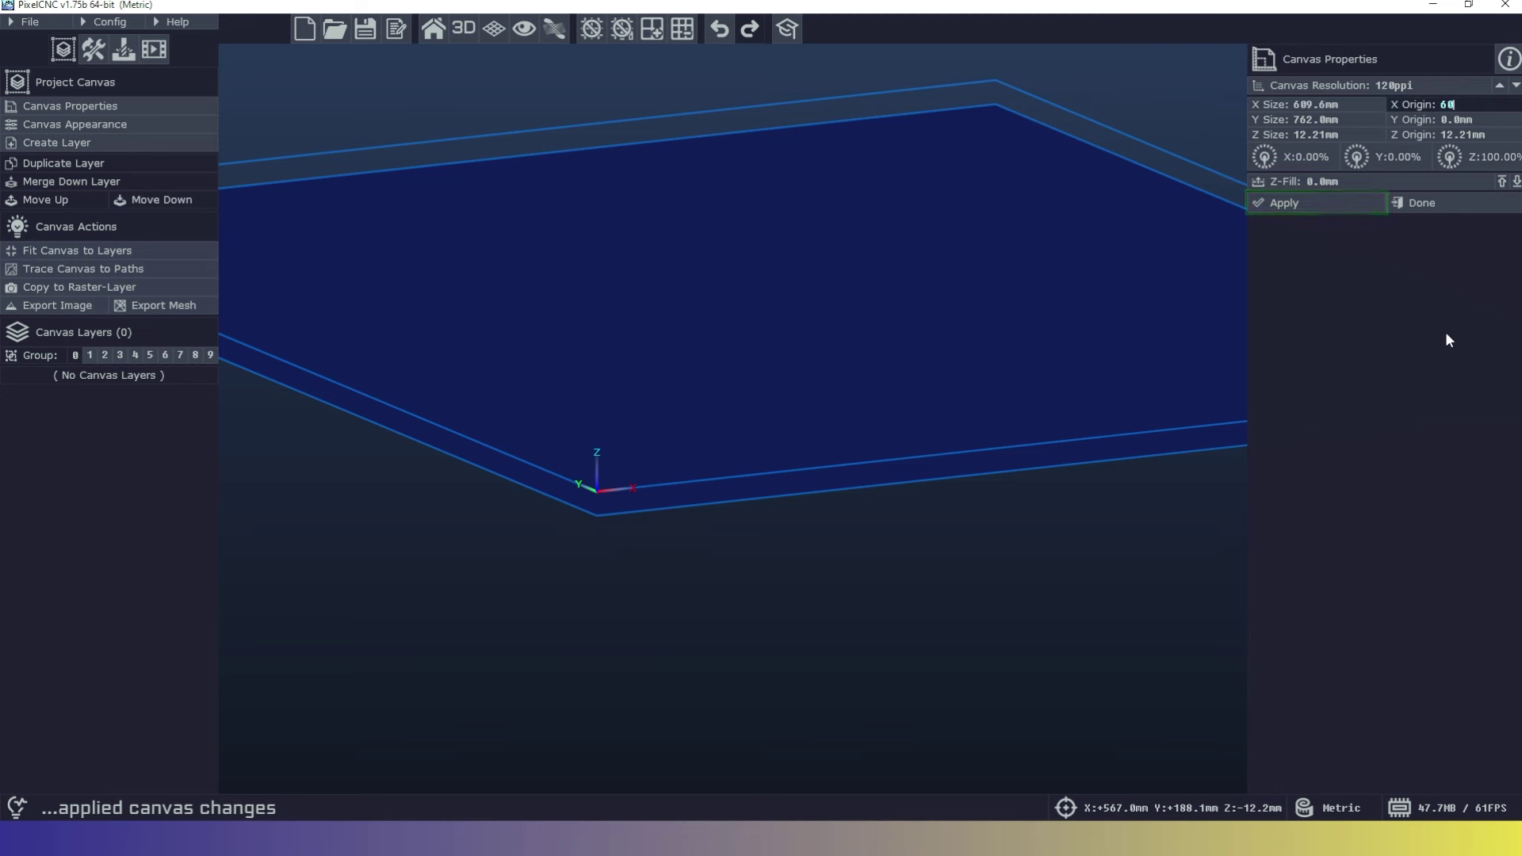
pyautogui.write('9.6')
pyautogui.write('m')
pyautogui.write('m')
pyautogui.press('Return')
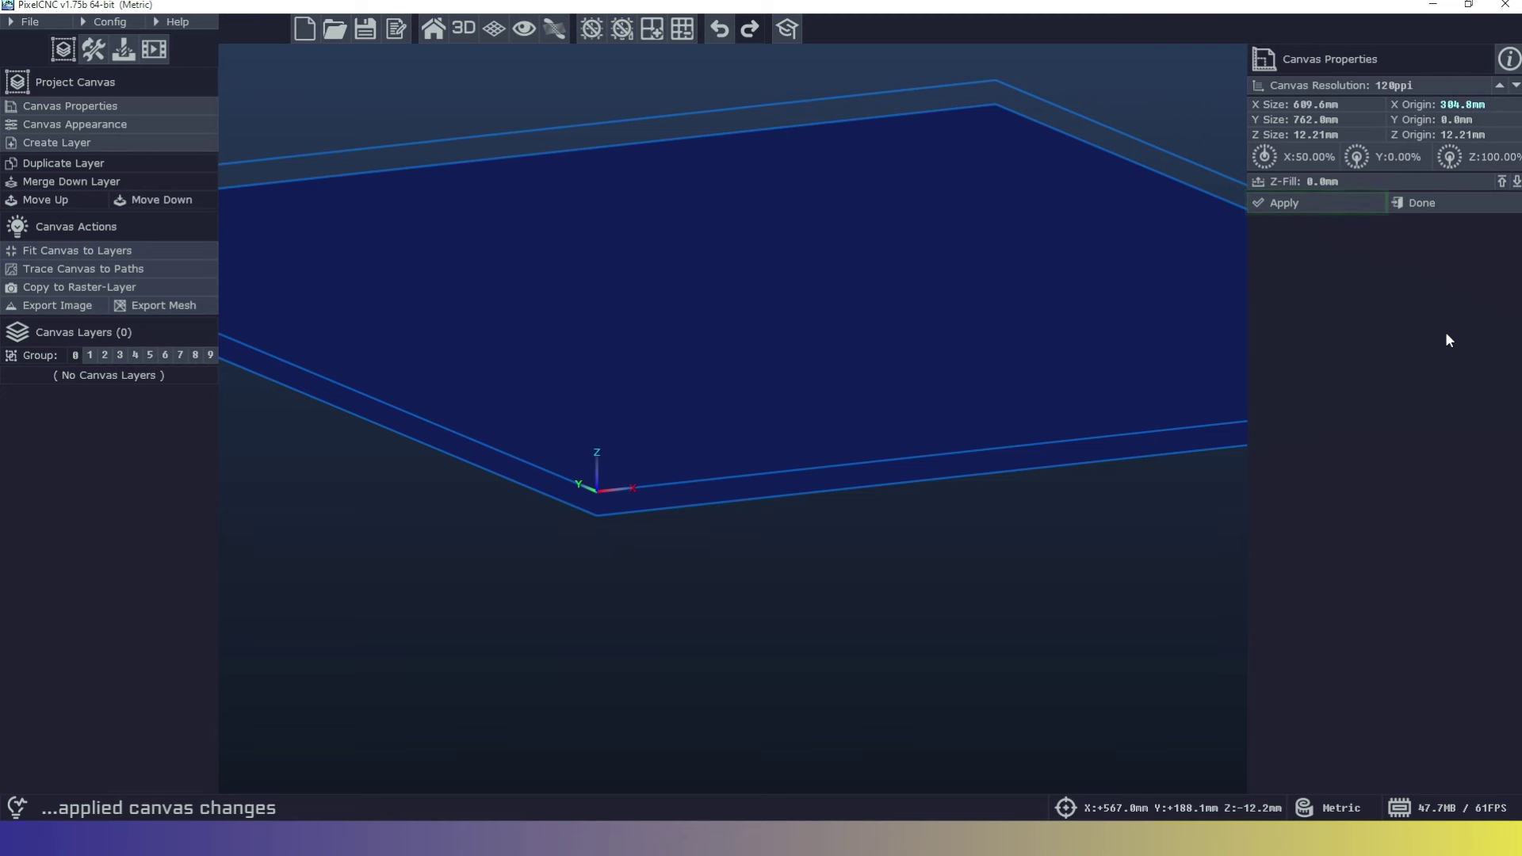
pyautogui.click(1476, 119)
pyautogui.write('7')
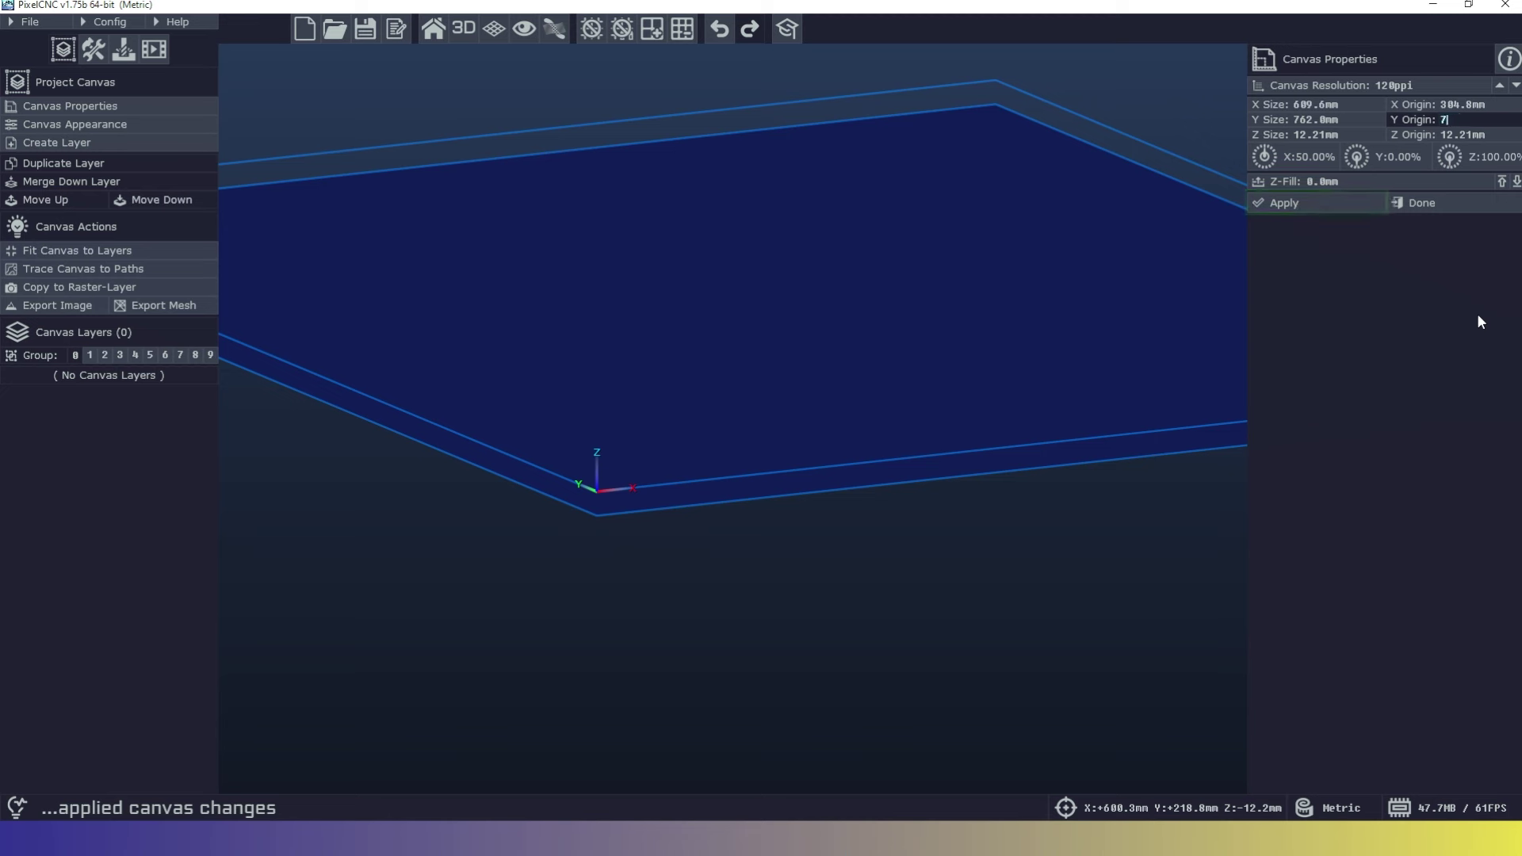
pyautogui.write('62.*.5')
pyautogui.press('Return')
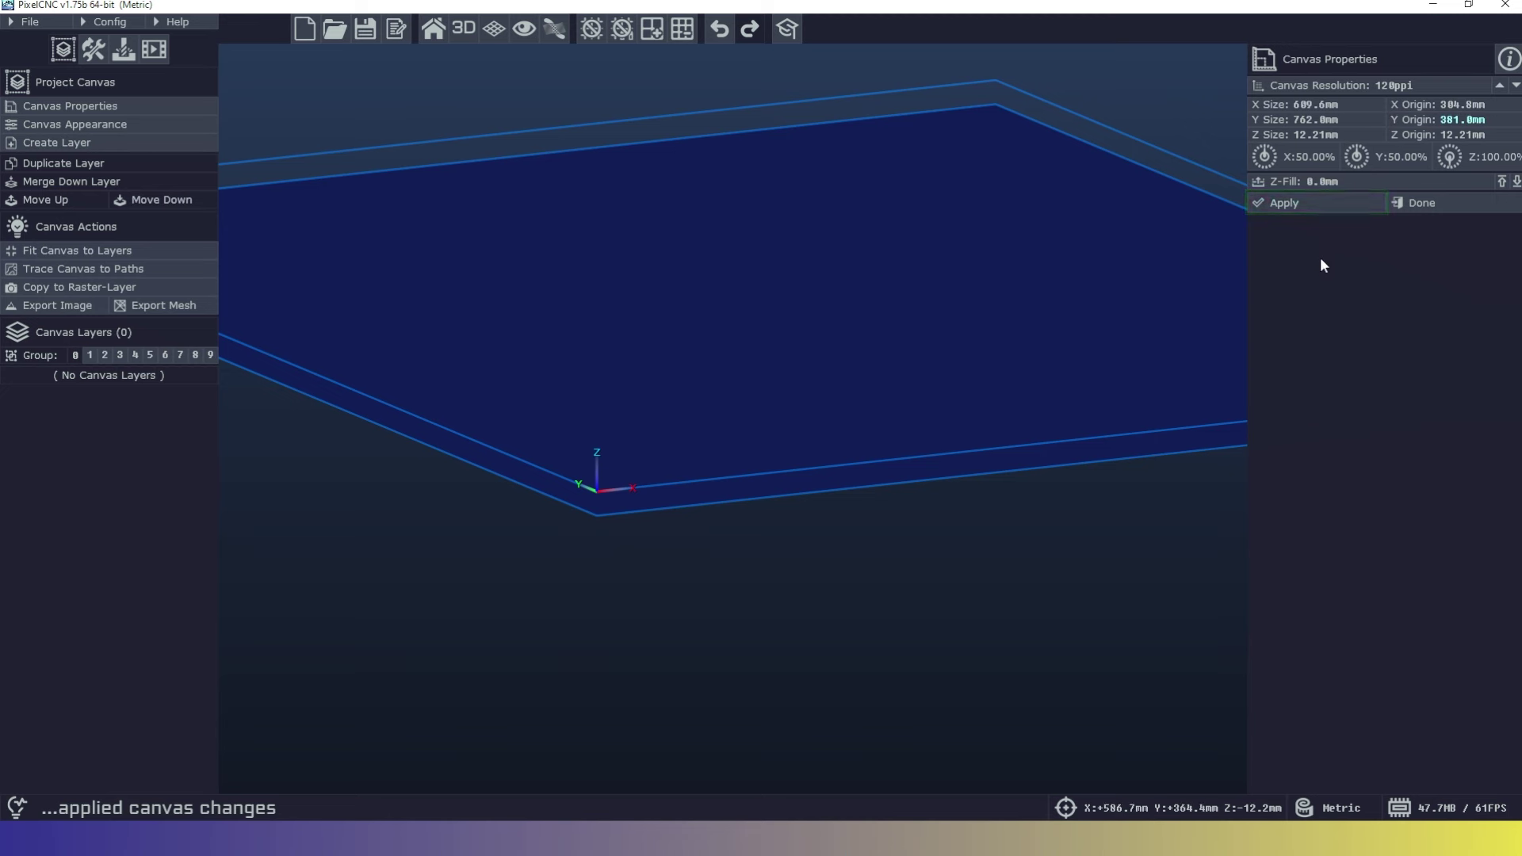
pyautogui.click(1295, 204)
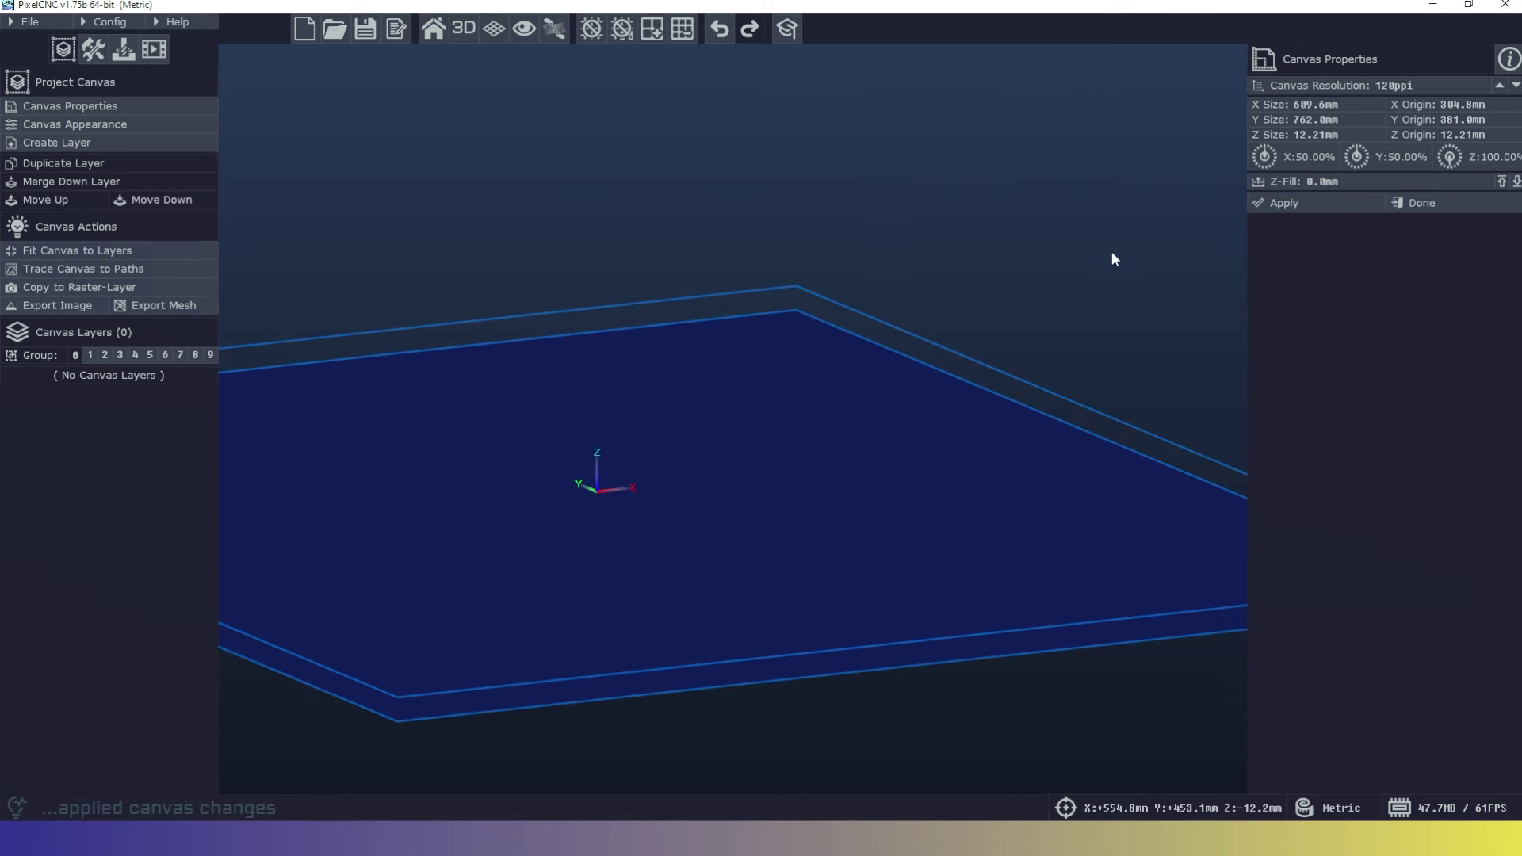
pyautogui.scroll(3, 682, 490)
pyautogui.moveTo(666, 517); pyautogui.dragTo(695, 477, button='middle')
pyautogui.click(1486, 106)
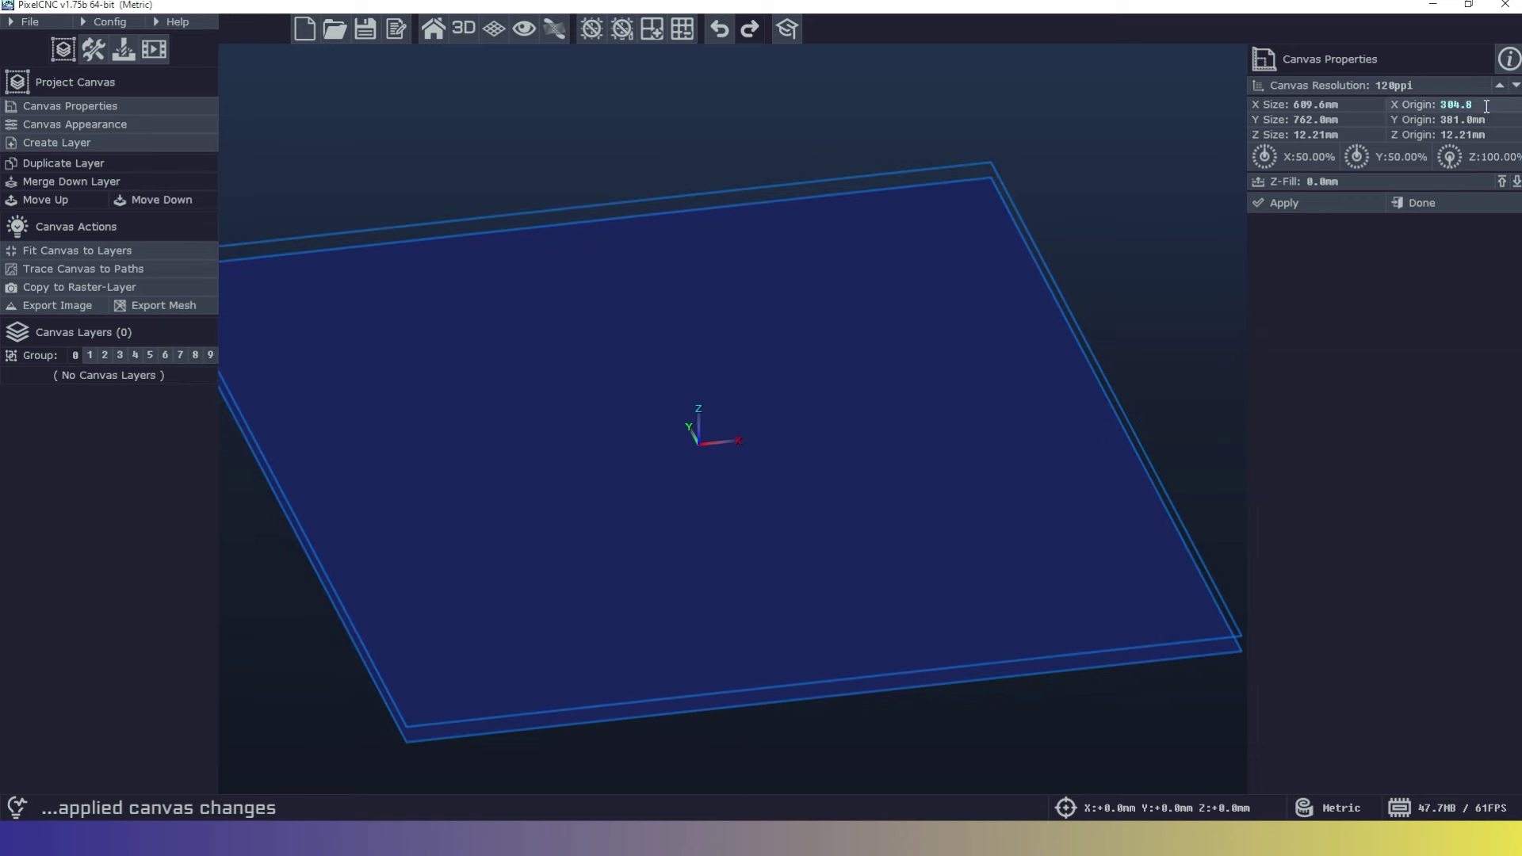
pyautogui.write('0')
pyautogui.press('Tab')
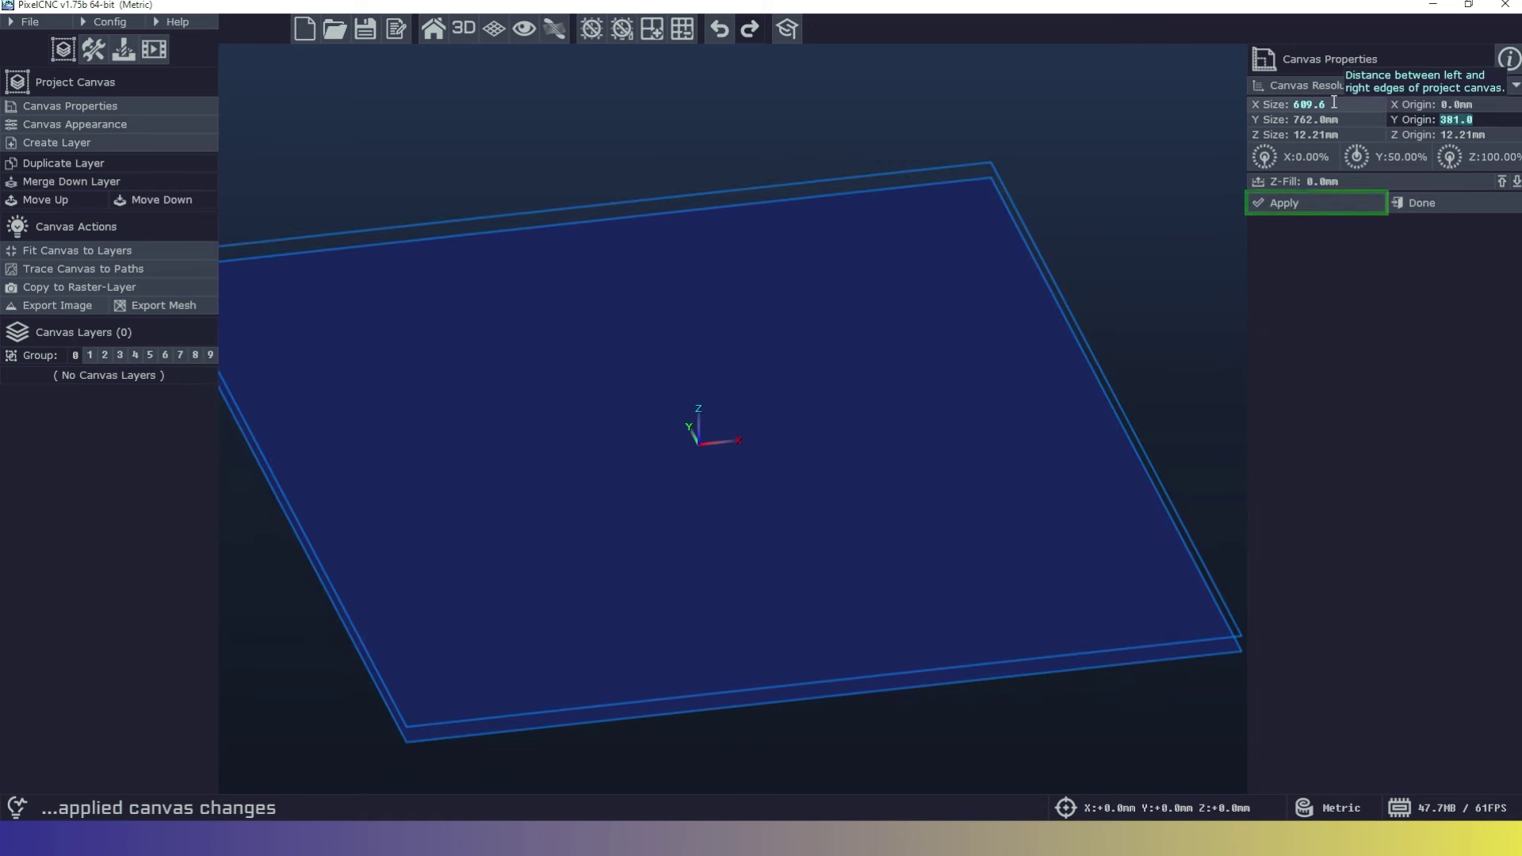
pyautogui.write('0.0mm')
pyautogui.click(1291, 201)
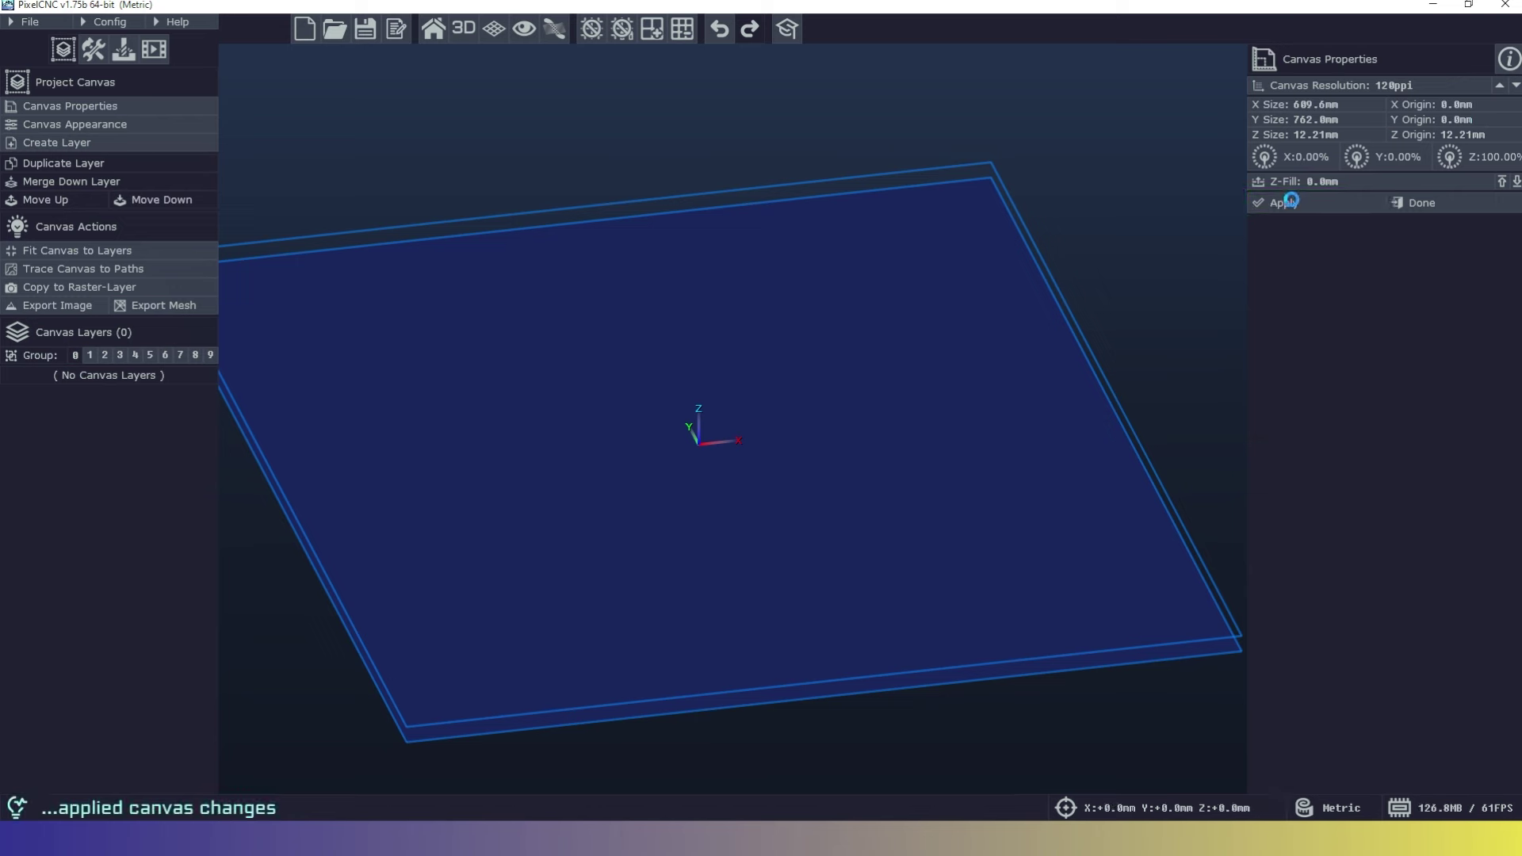
pyautogui.moveTo(782, 333); pyautogui.dragTo(717, 389, button='middle')
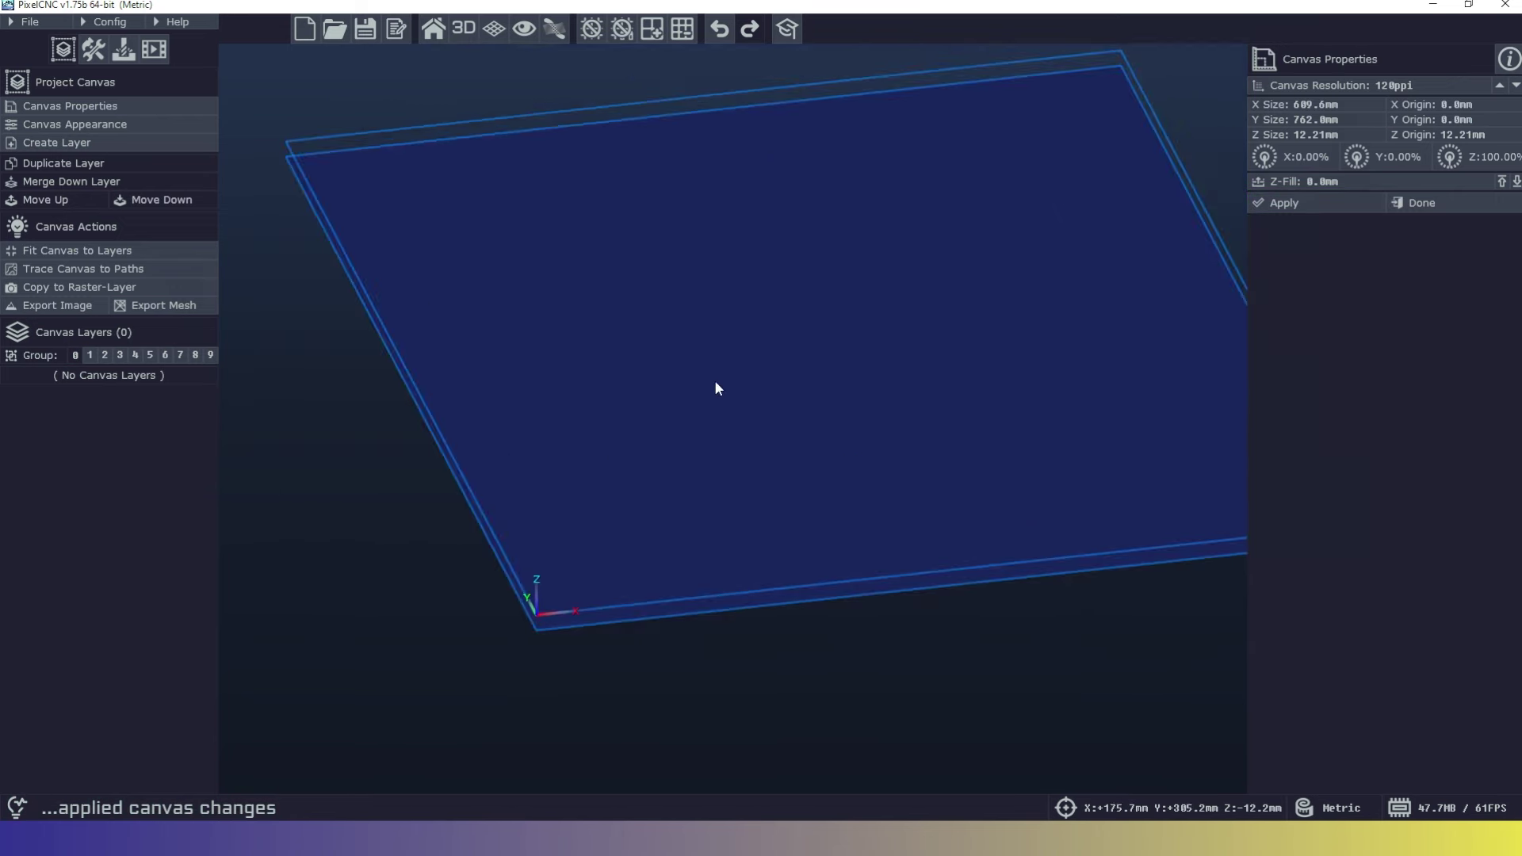
pyautogui.moveTo(715, 387); pyautogui.dragTo(751, 381, button='right')
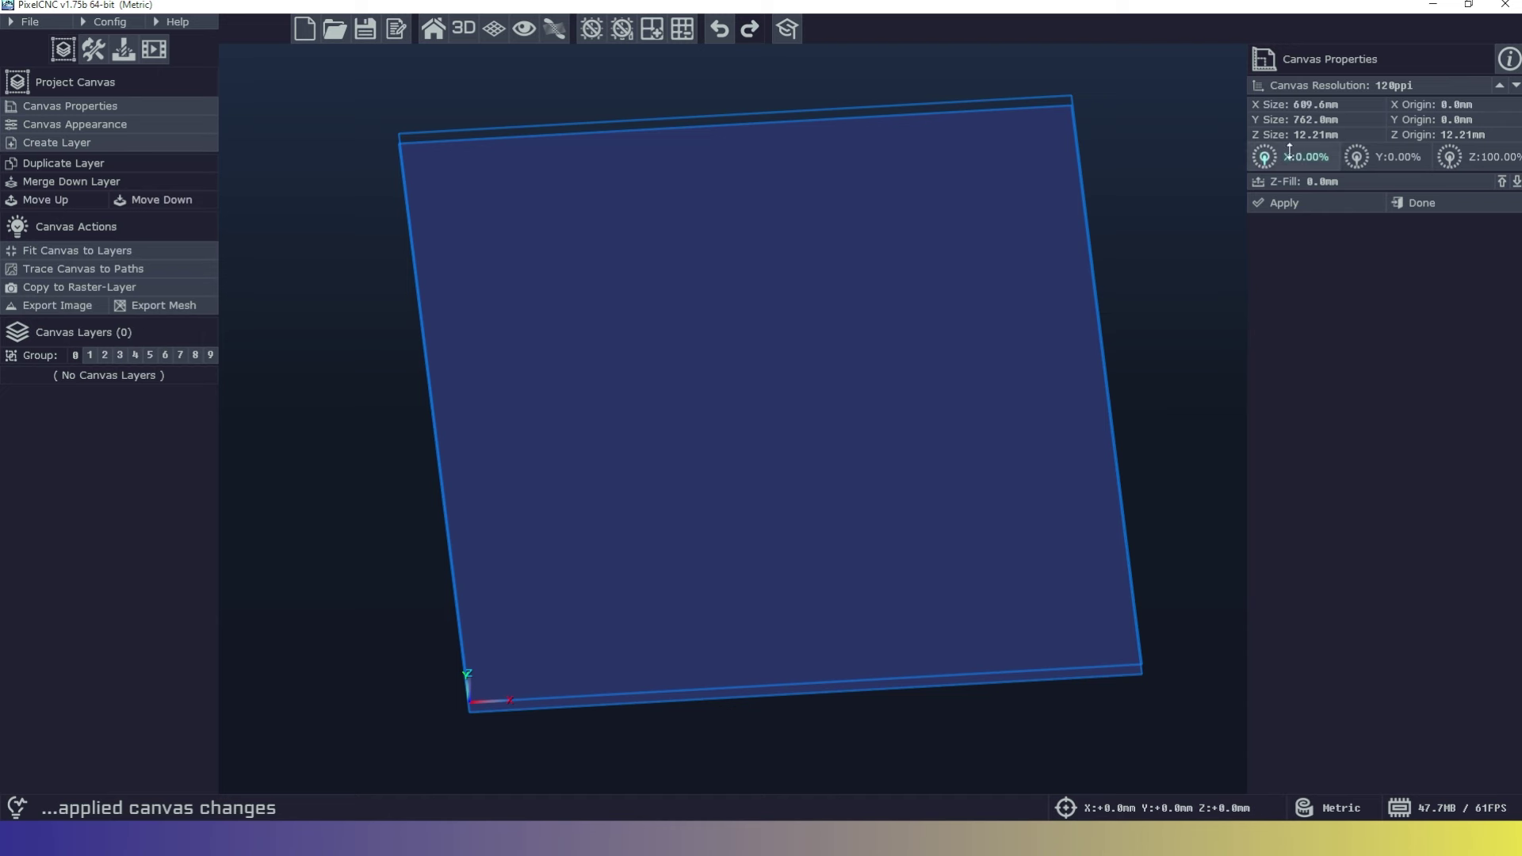
# Apply a full-height 12.21 mm canvas Z-Fill and tilt the view into perspective
pyautogui.click(1387, 184)
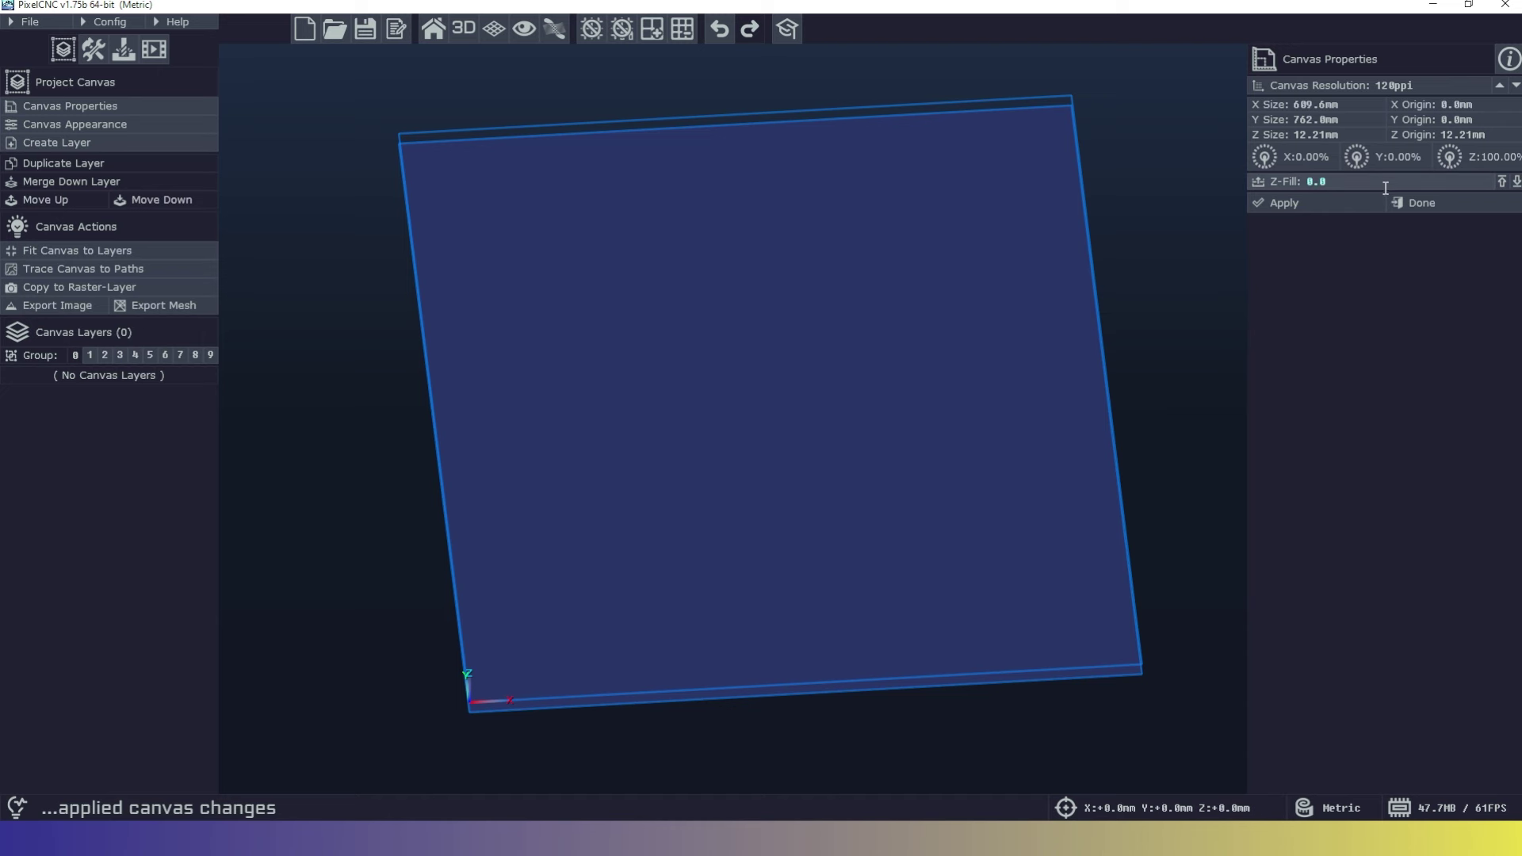
pyautogui.click(1502, 180)
pyautogui.click(1317, 203)
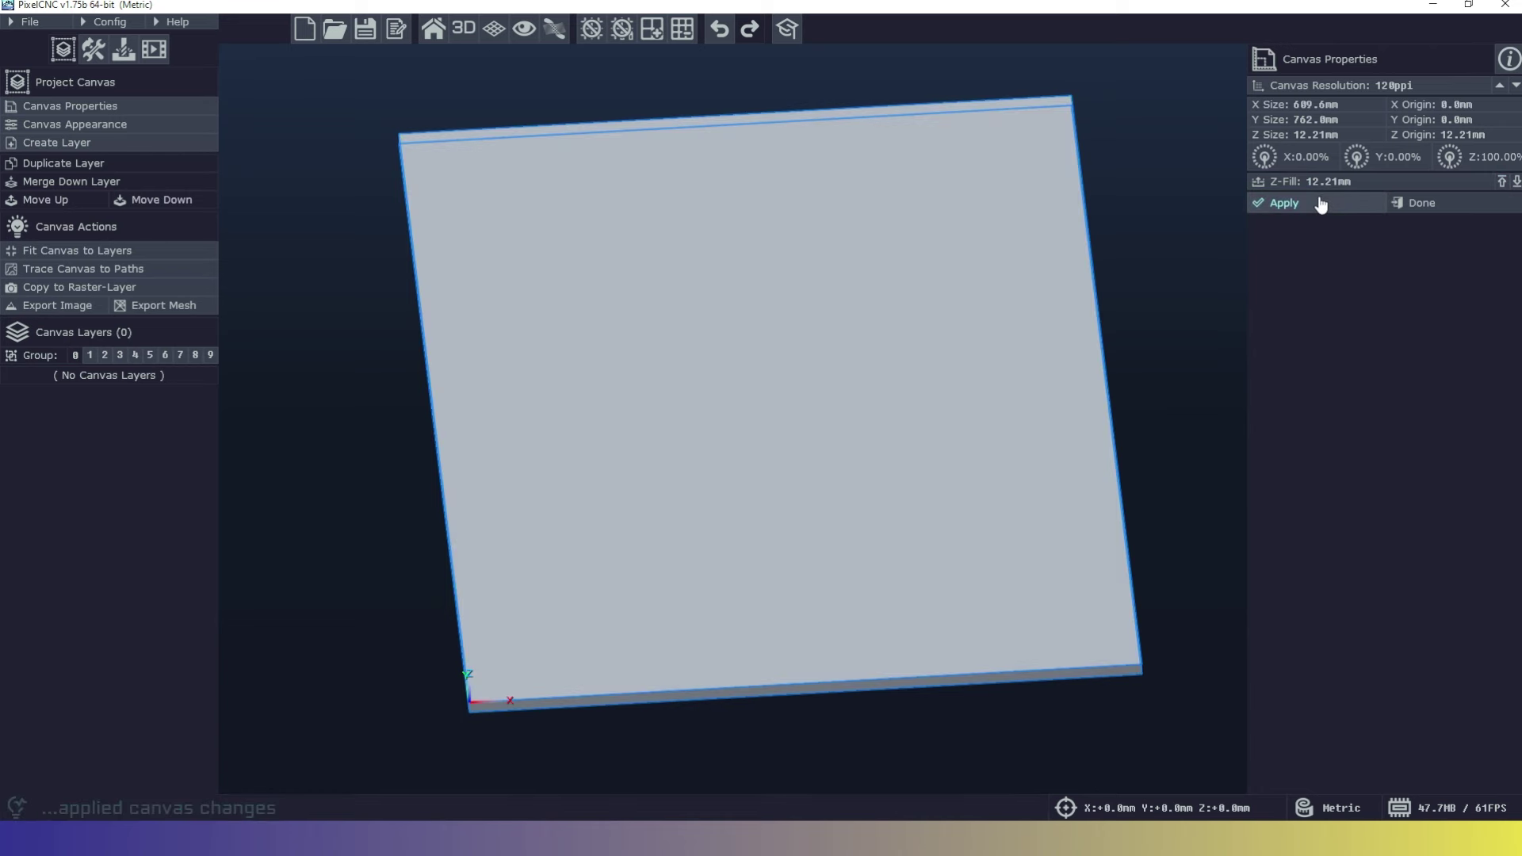
pyautogui.moveTo(704, 571); pyautogui.dragTo(646, 560, button='middle')
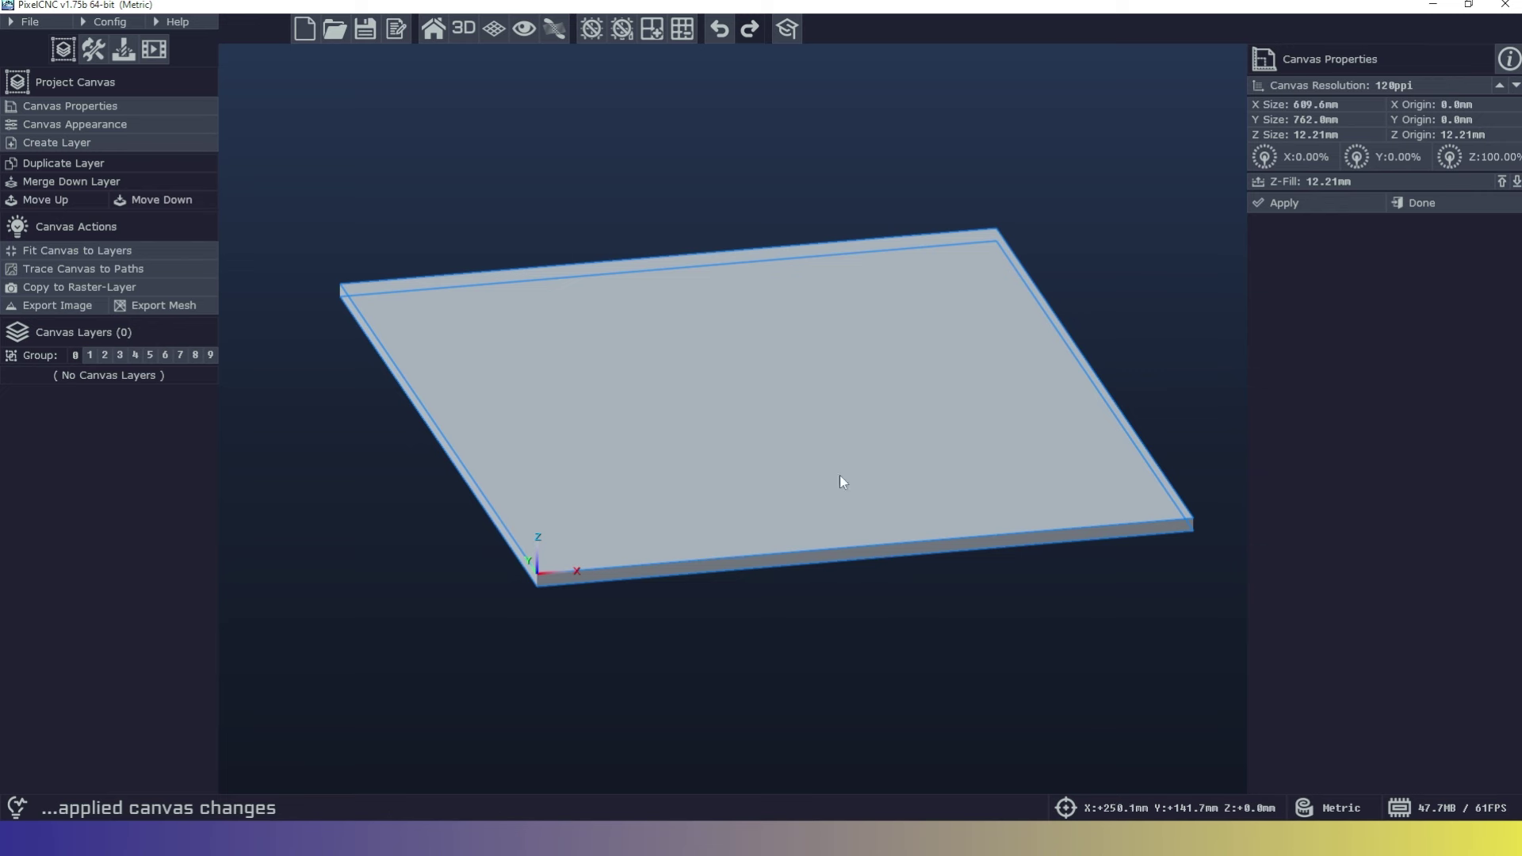
# Replace the canvas Z-Fill with 6.11 mm and apply it
pyautogui.click(1322, 182)
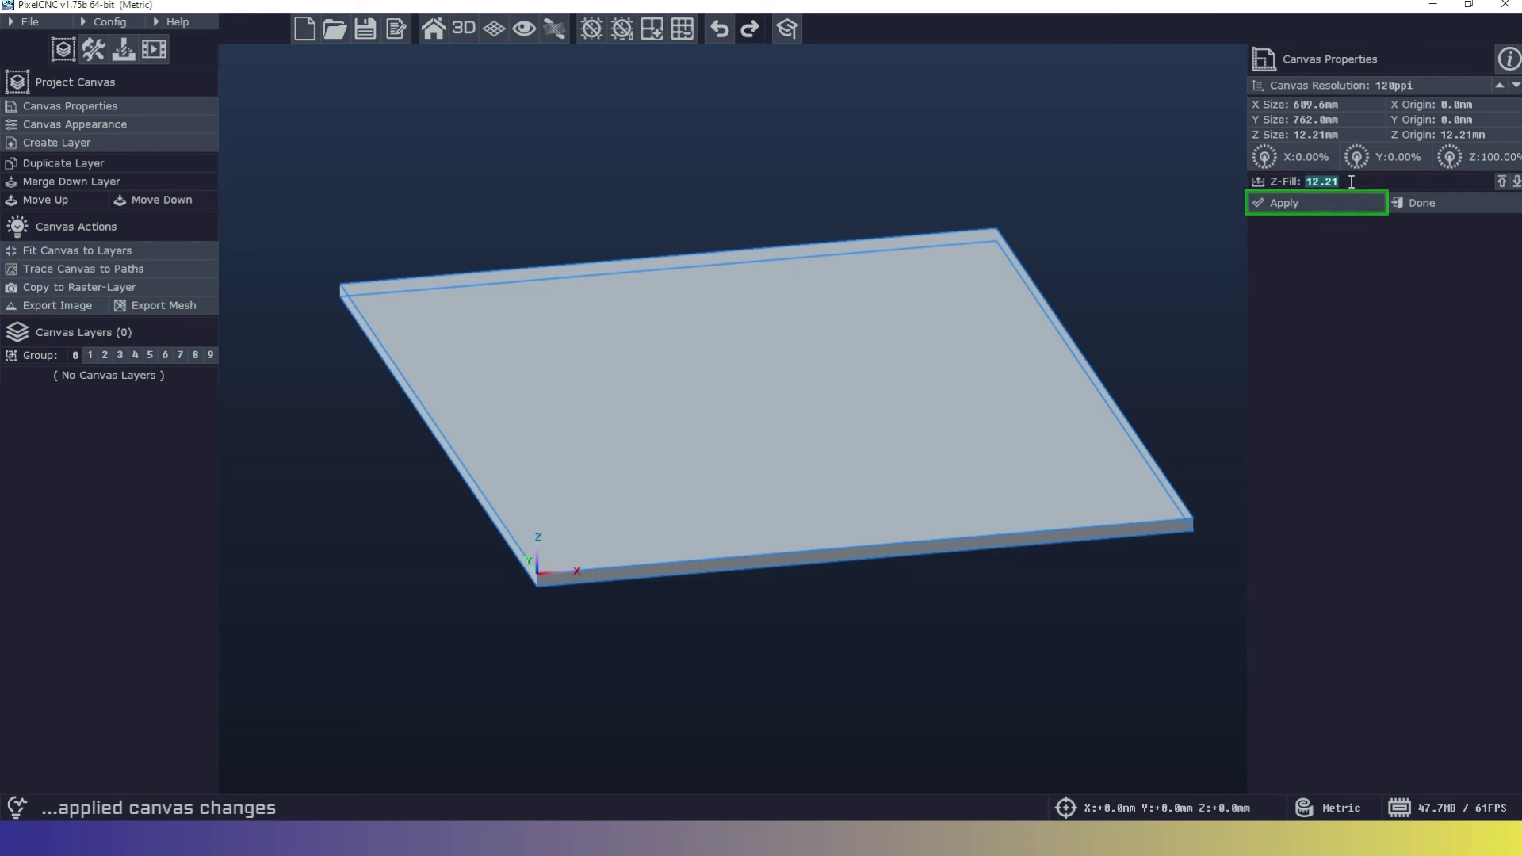
pyautogui.press('BackSpace')
pyautogui.press('BackSpace')
pyautogui.press('BackSpace')
pyautogui.press('BackSpace')
pyautogui.press('BackSpace')
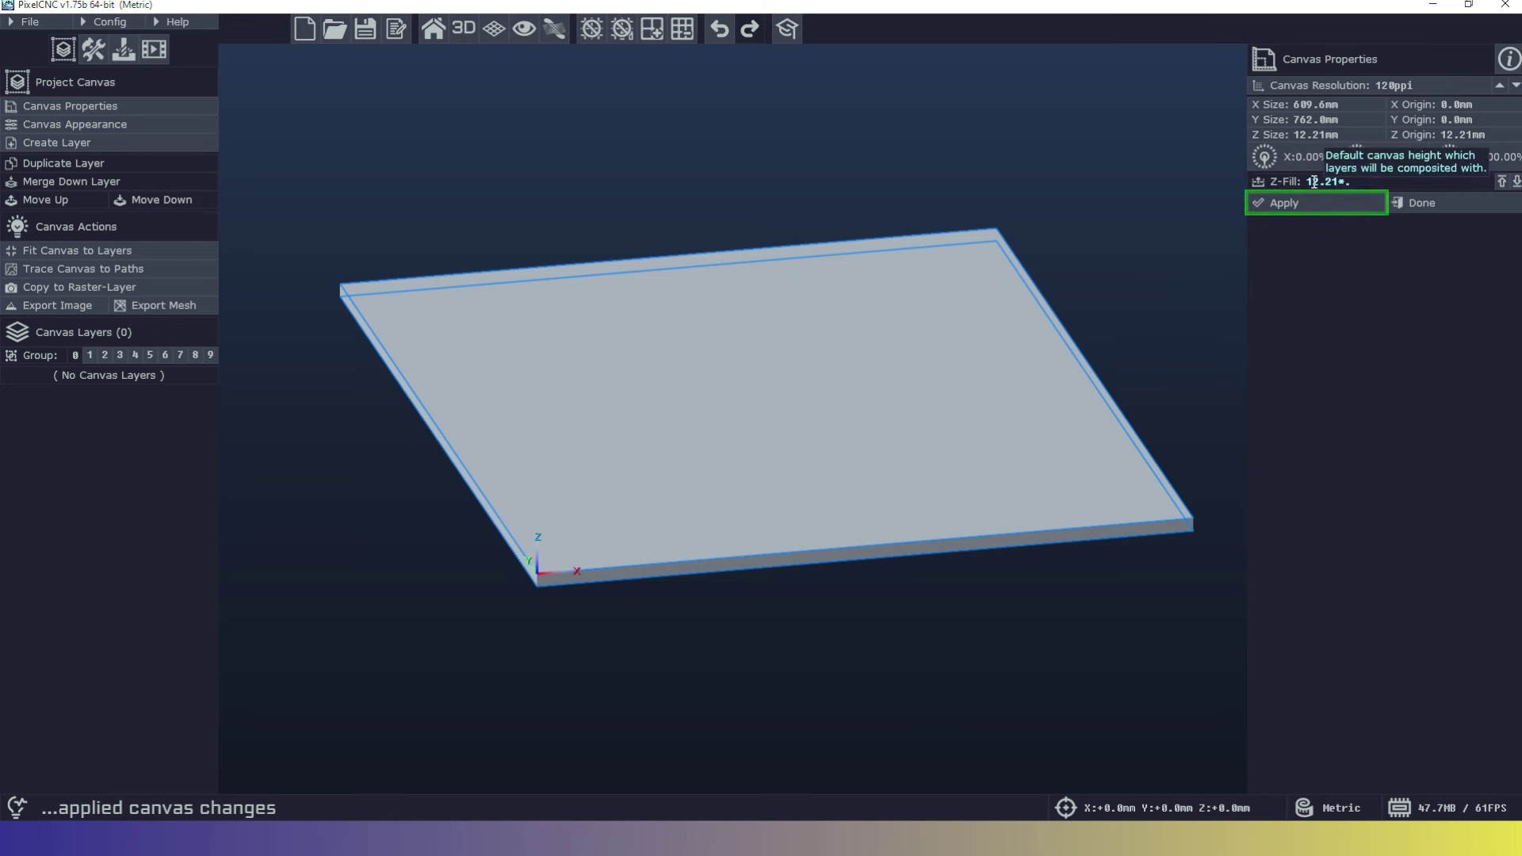
pyautogui.write('6.11')
pyautogui.press('Return')
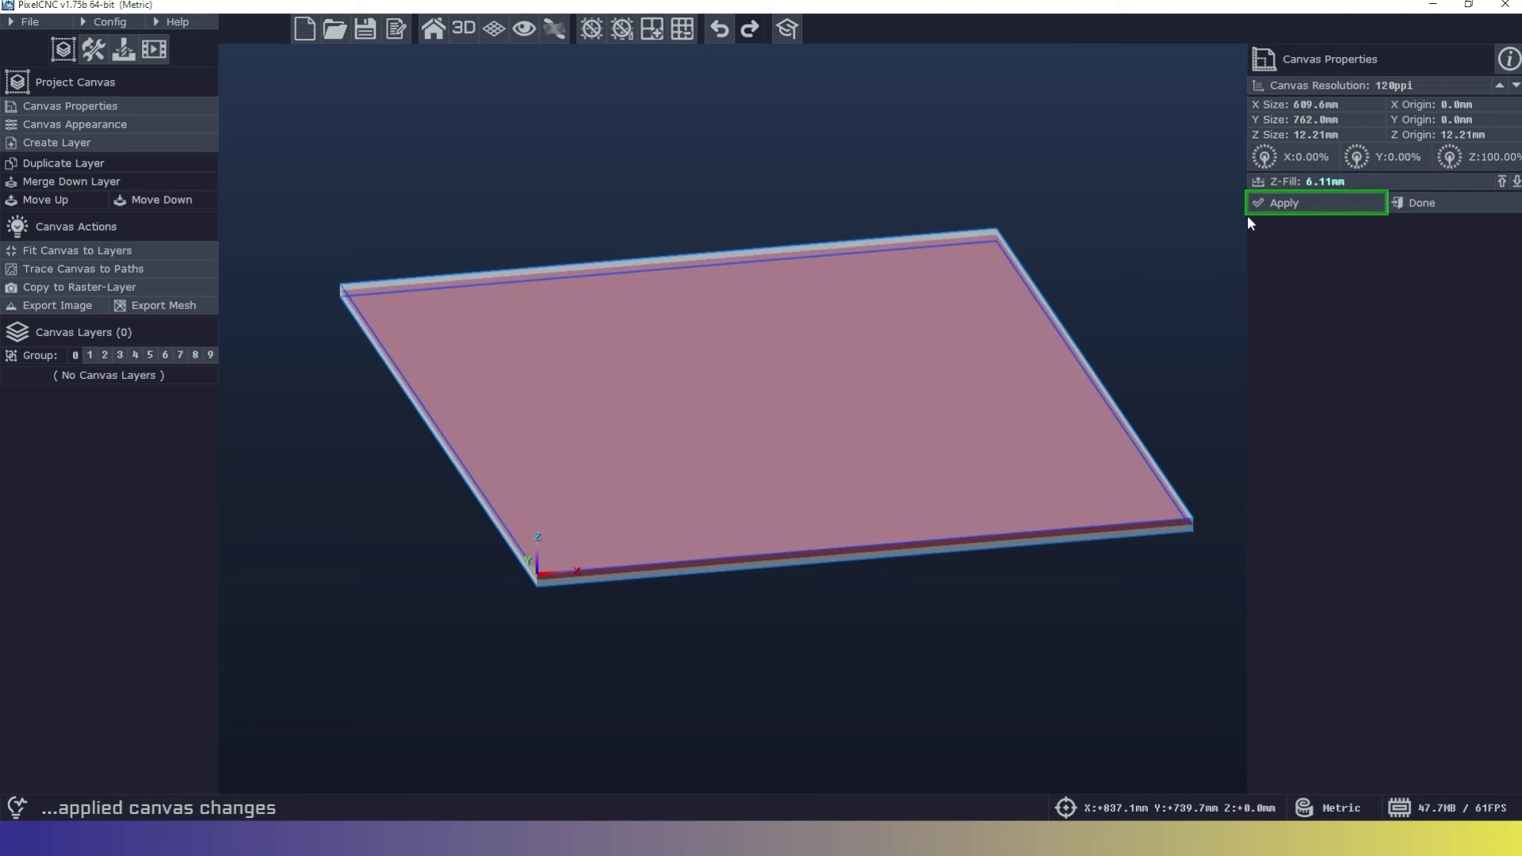
pyautogui.click(1273, 209)
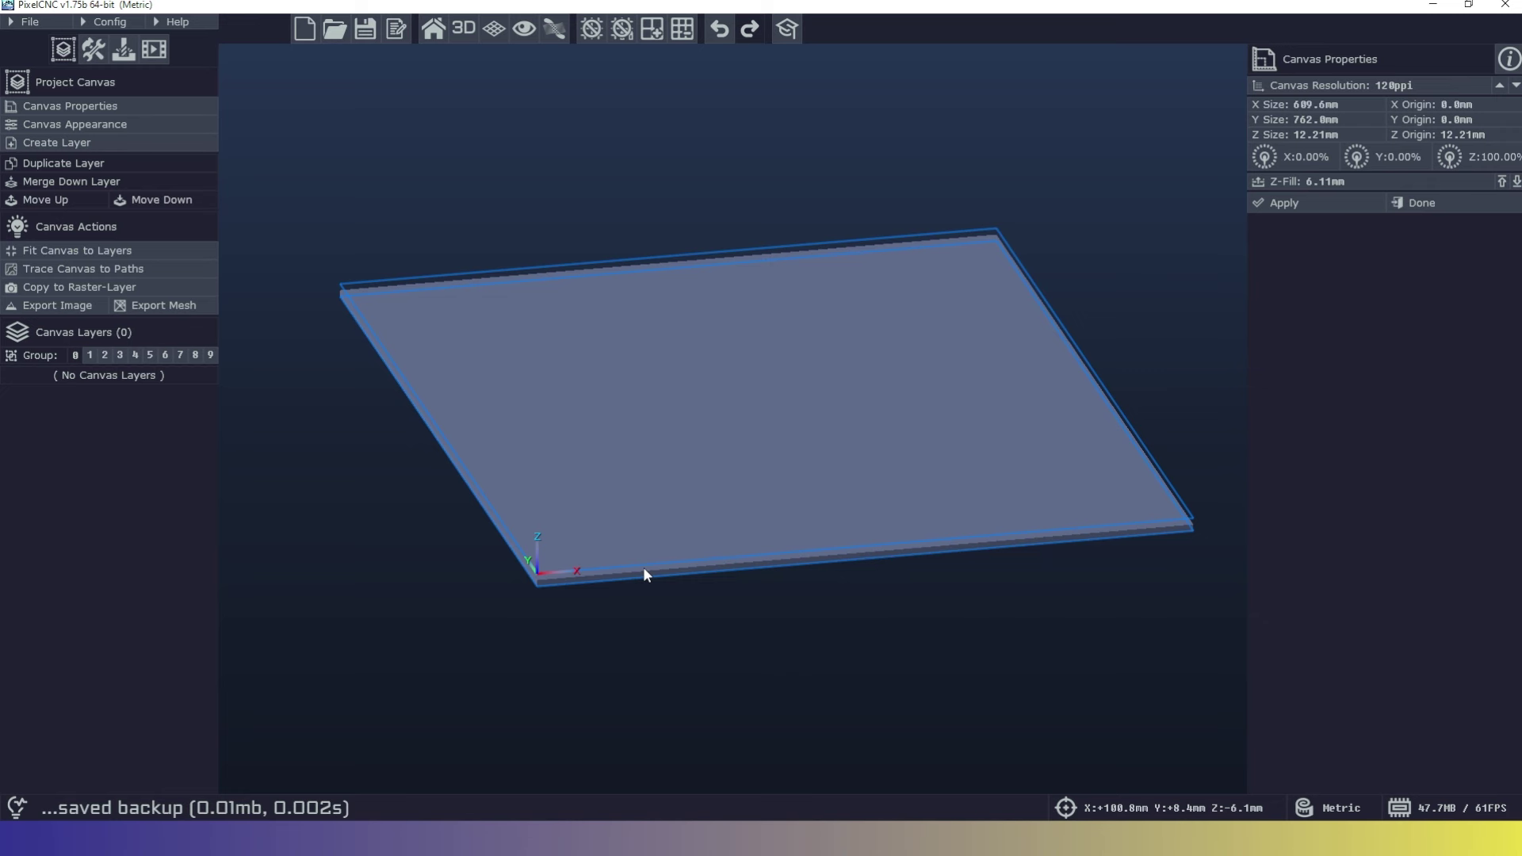
# Lower the canvas Z-Fill to 2.0 mm and apply it
pyautogui.click(1316, 182)
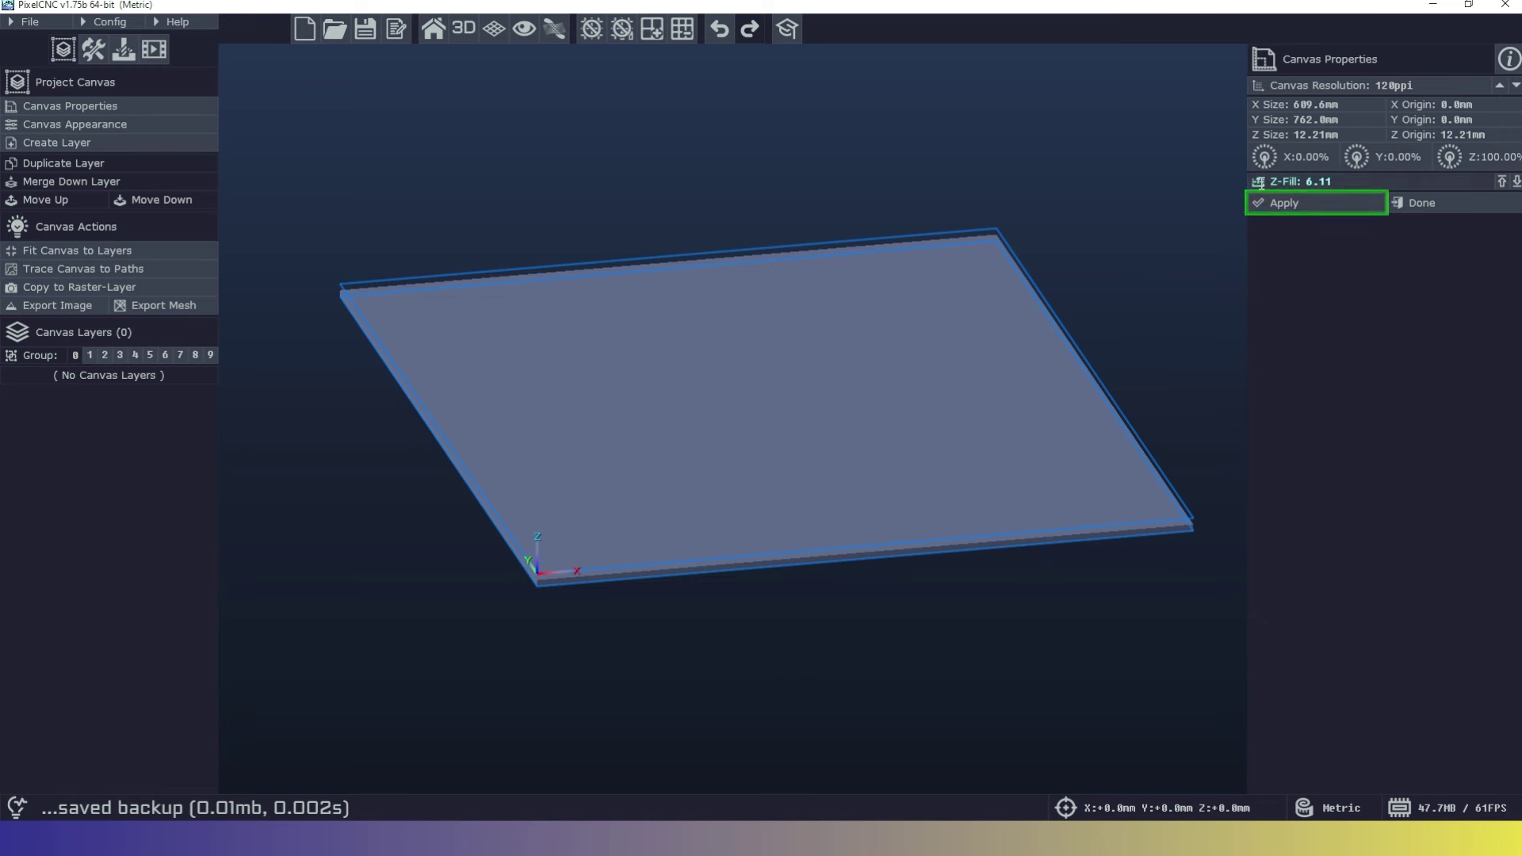
pyautogui.write('2')
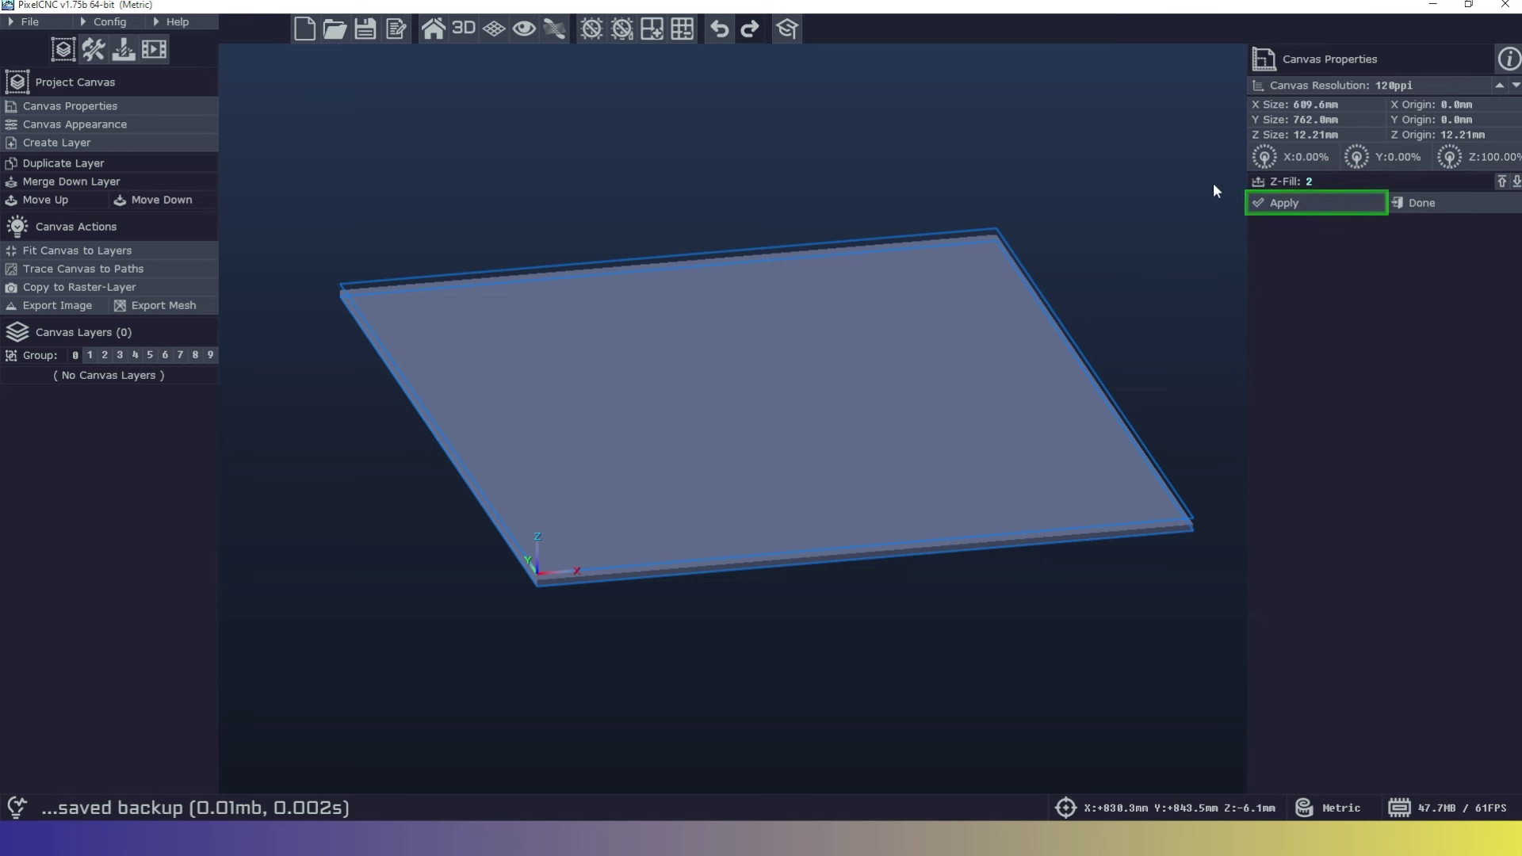
pyautogui.click(1283, 203)
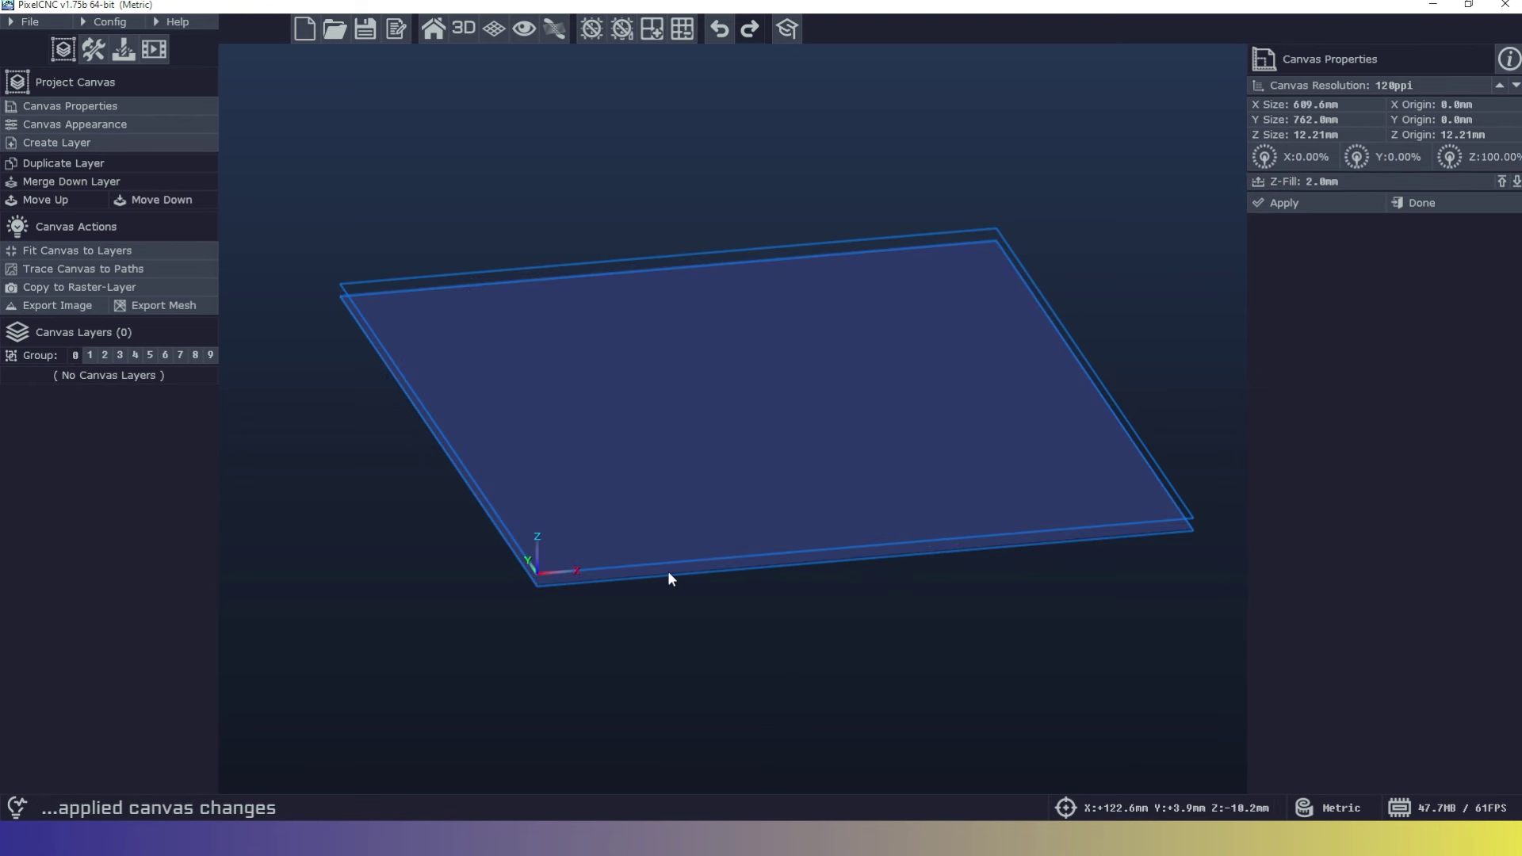
pyautogui.click(1312, 182)
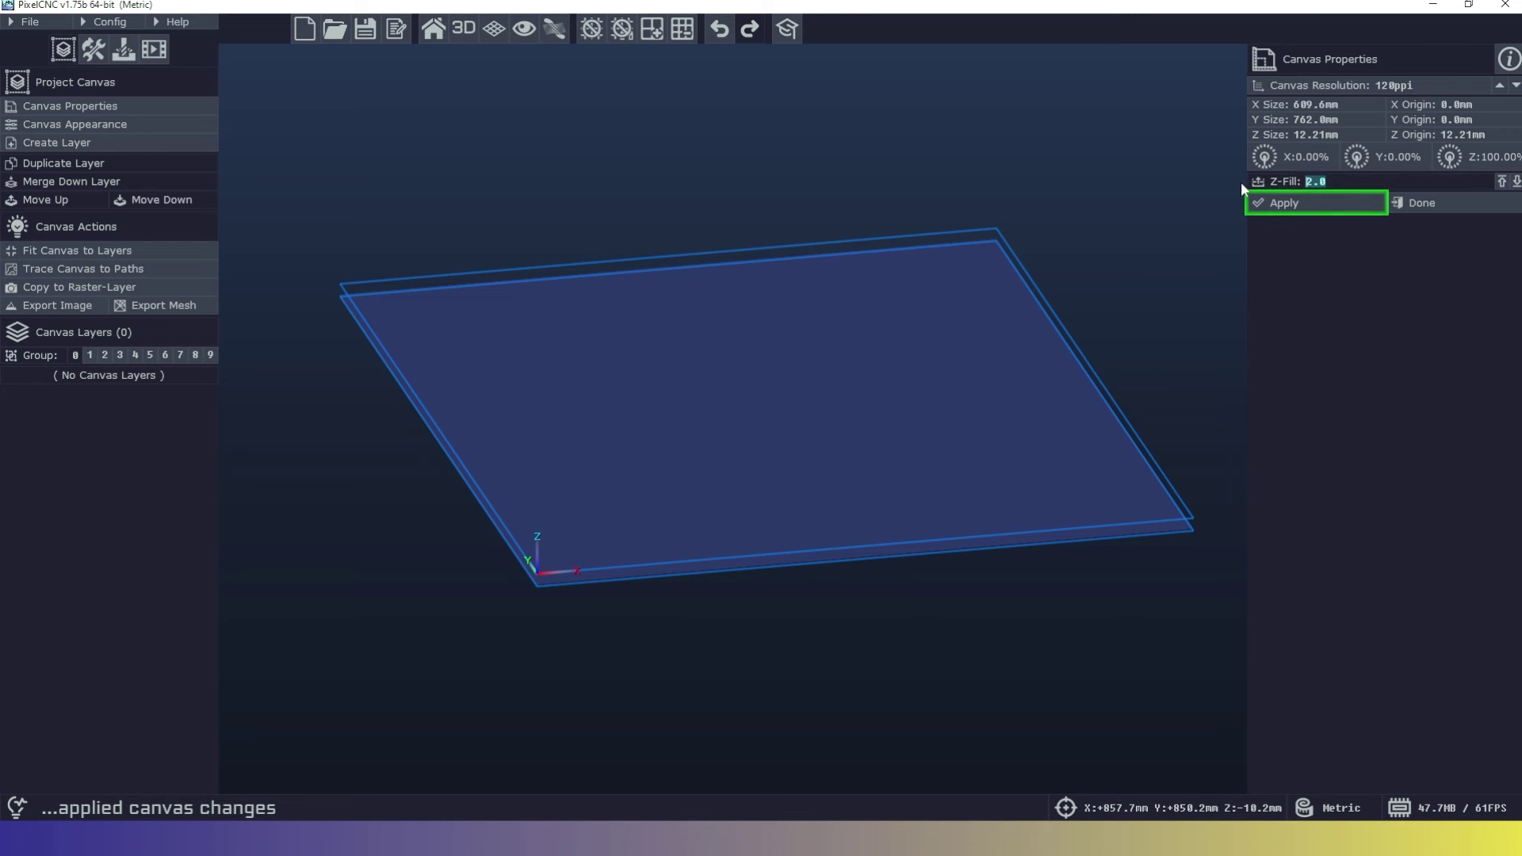
# Apply a 6.0 mm canvas Z-Fill, then bring up the Create Layer options
pyautogui.write('6')
pyautogui.click(1284, 203)
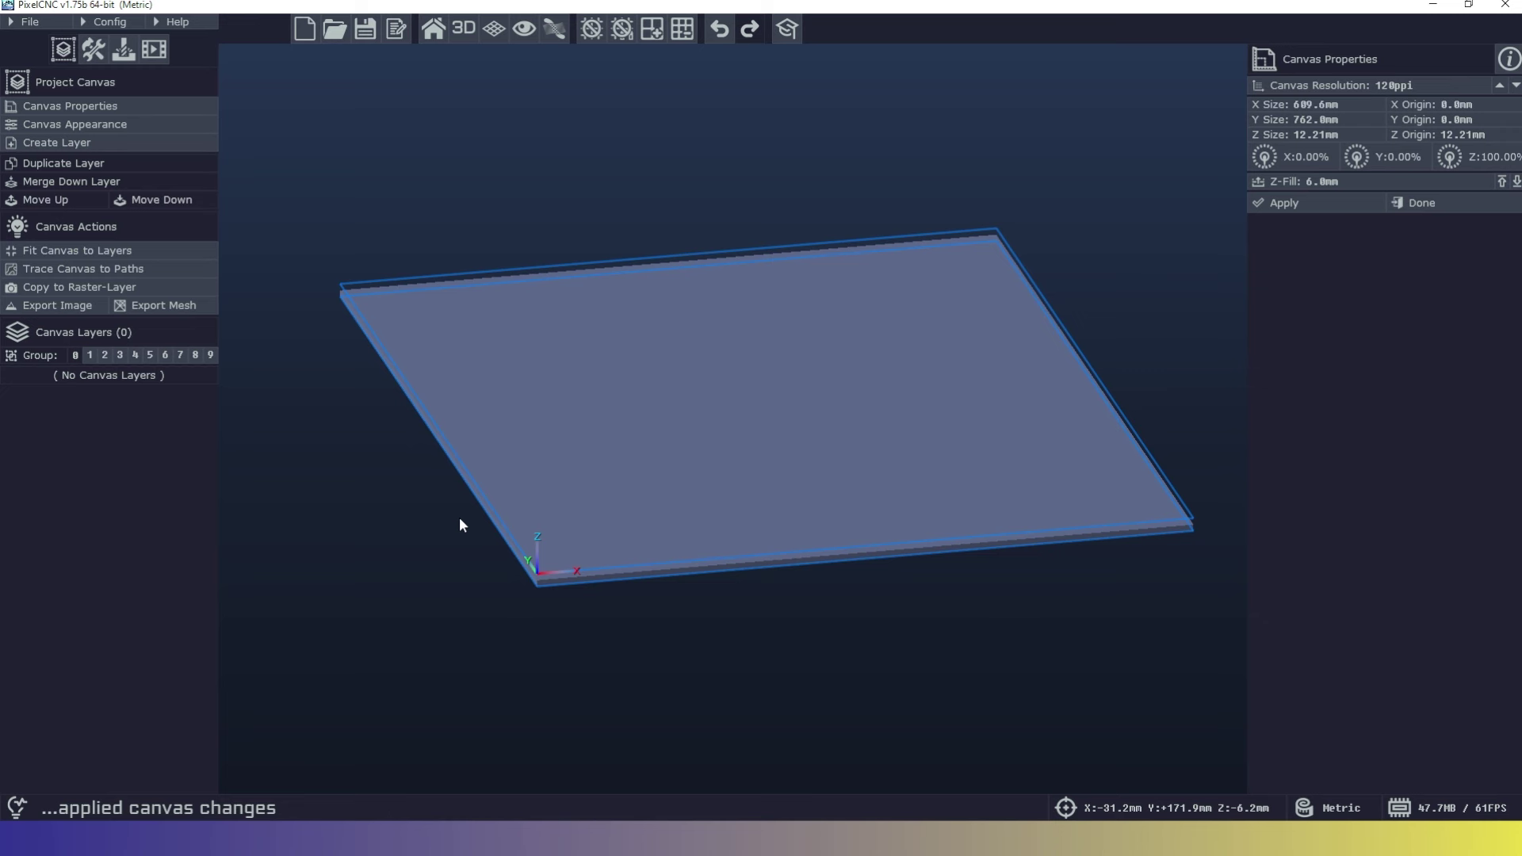
pyautogui.click(143, 147)
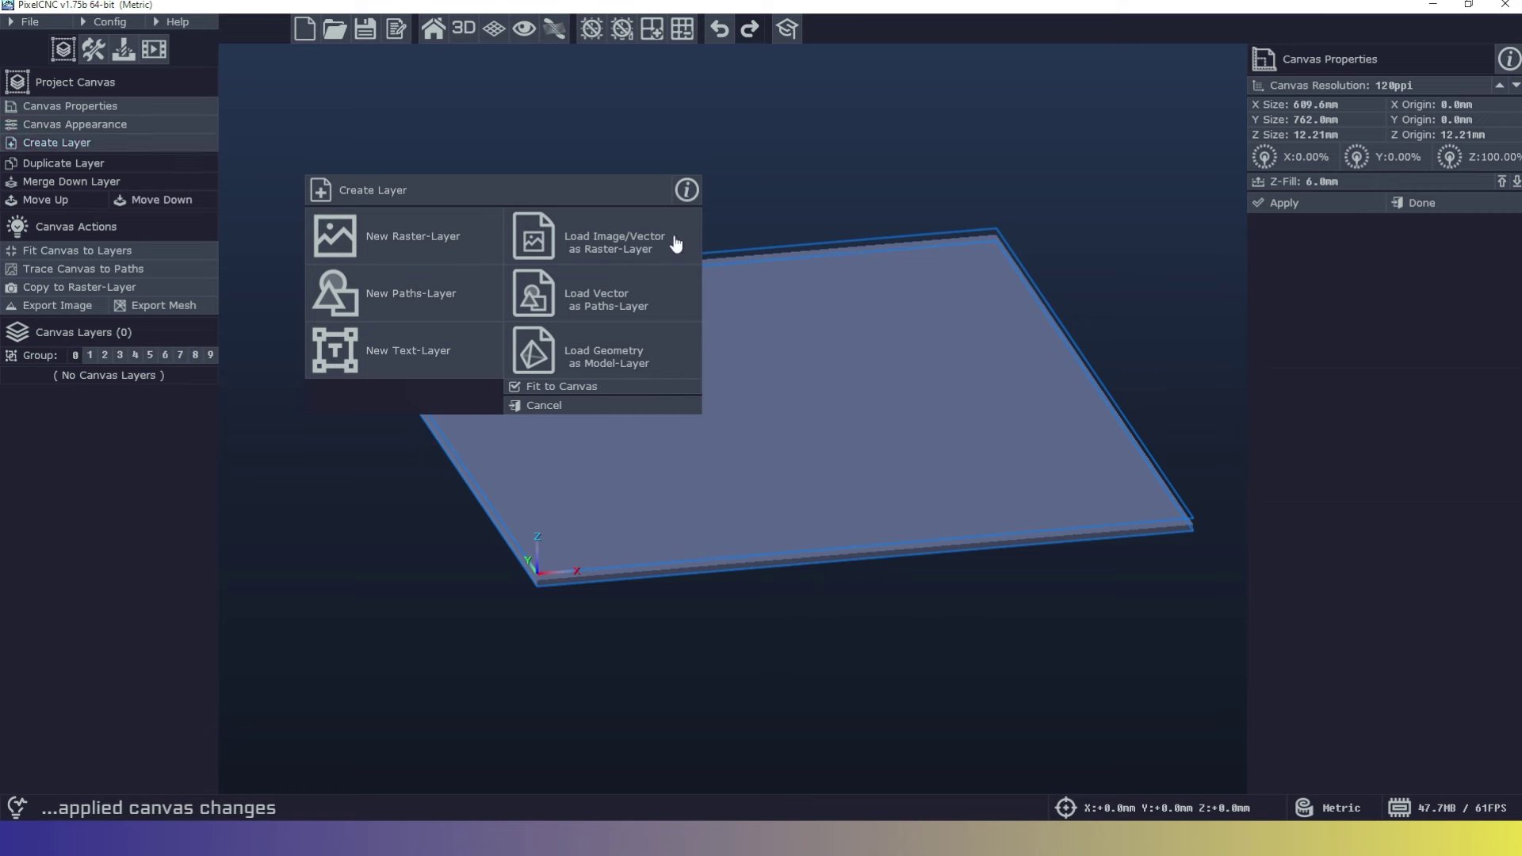
# Load the TEST-01 vector file as a paths layer and select TEST-01.svg
pyautogui.click(670, 296)
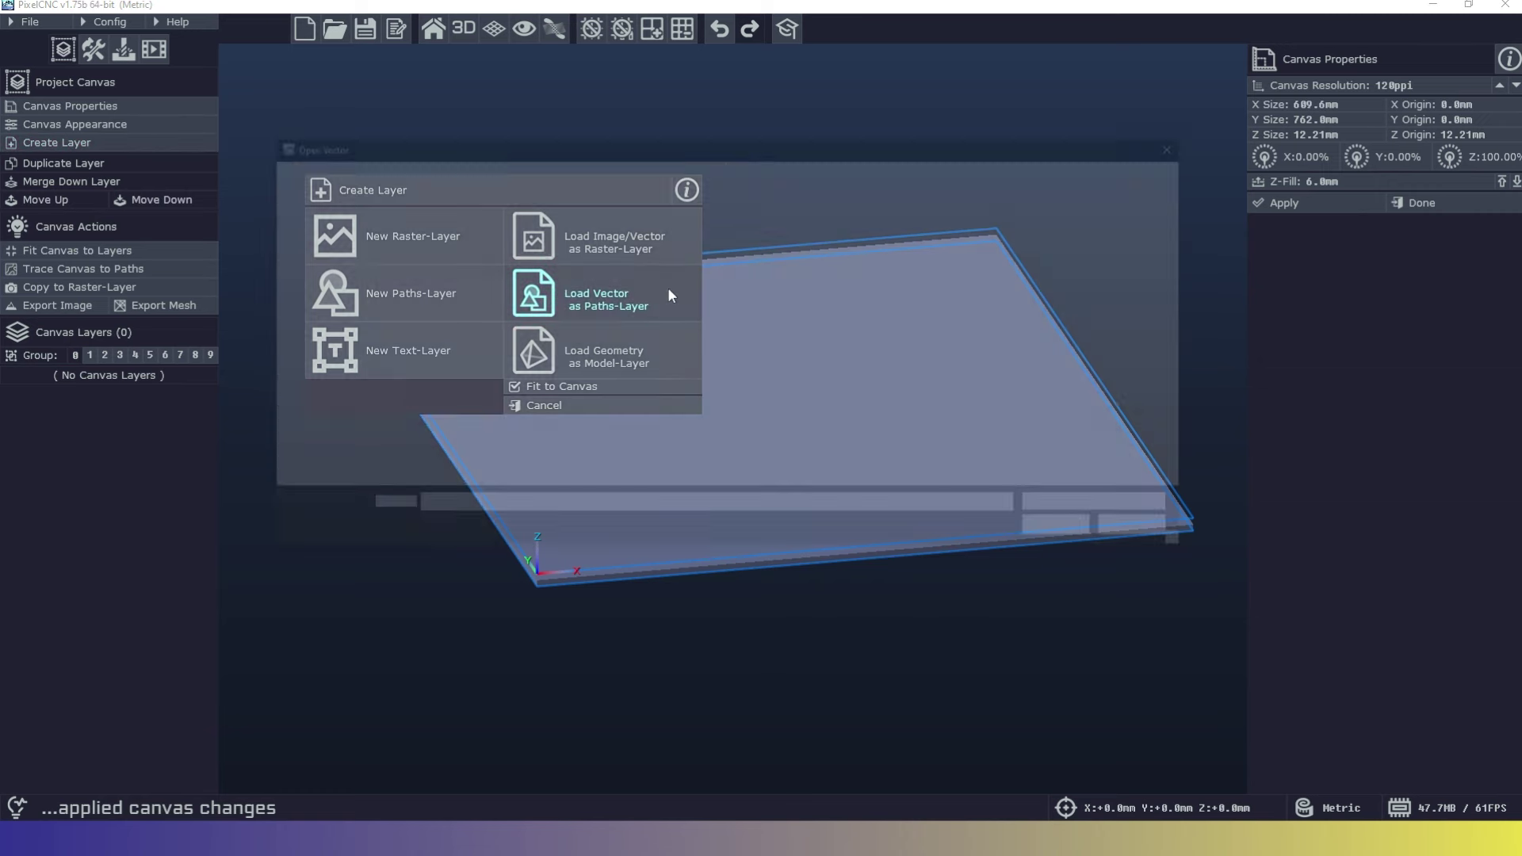
pyautogui.click(462, 248)
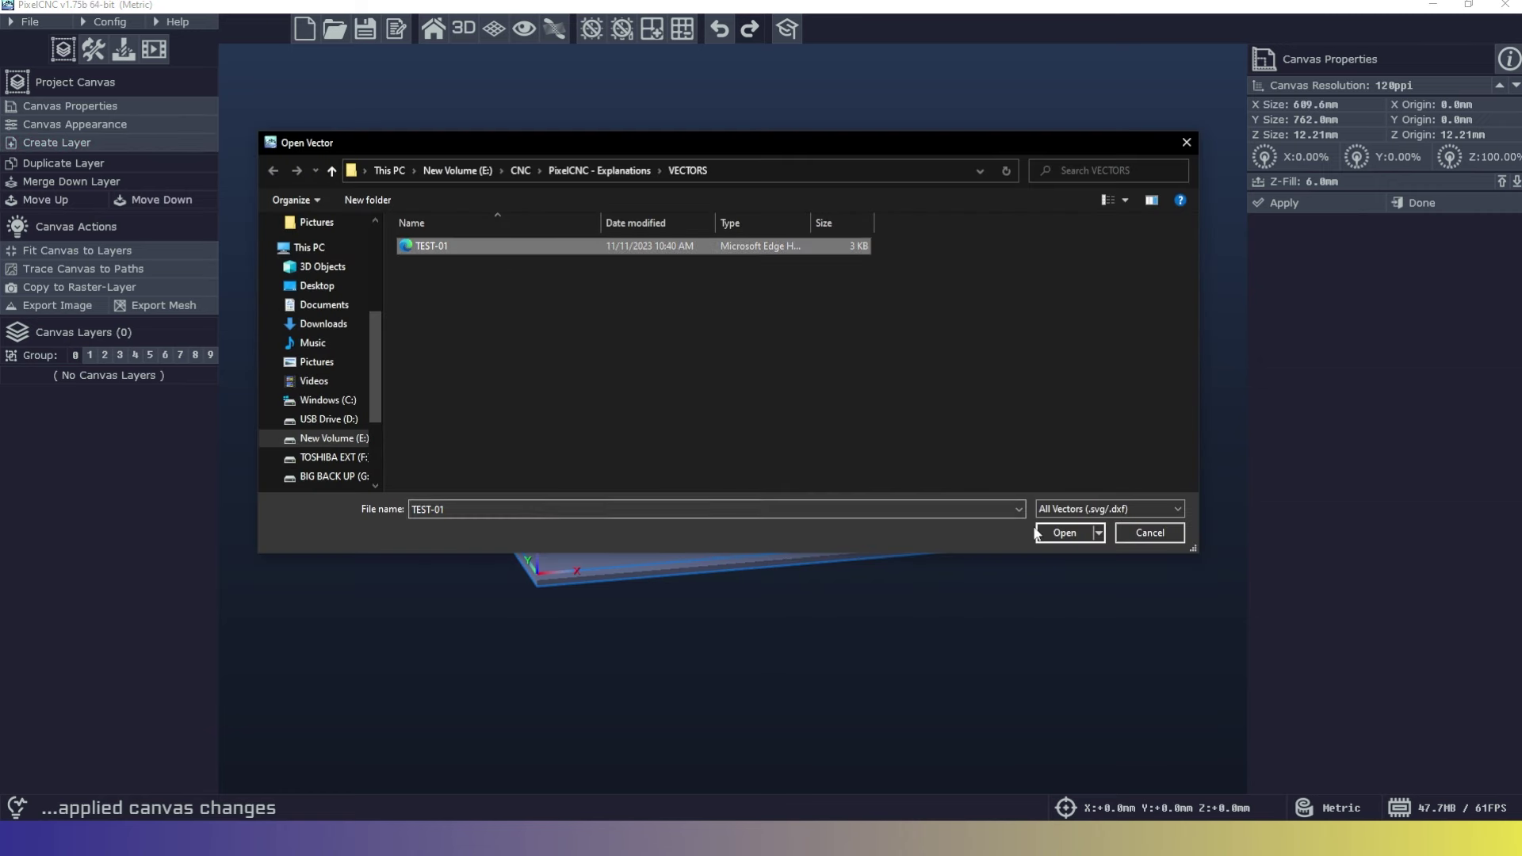
pyautogui.click(1065, 533)
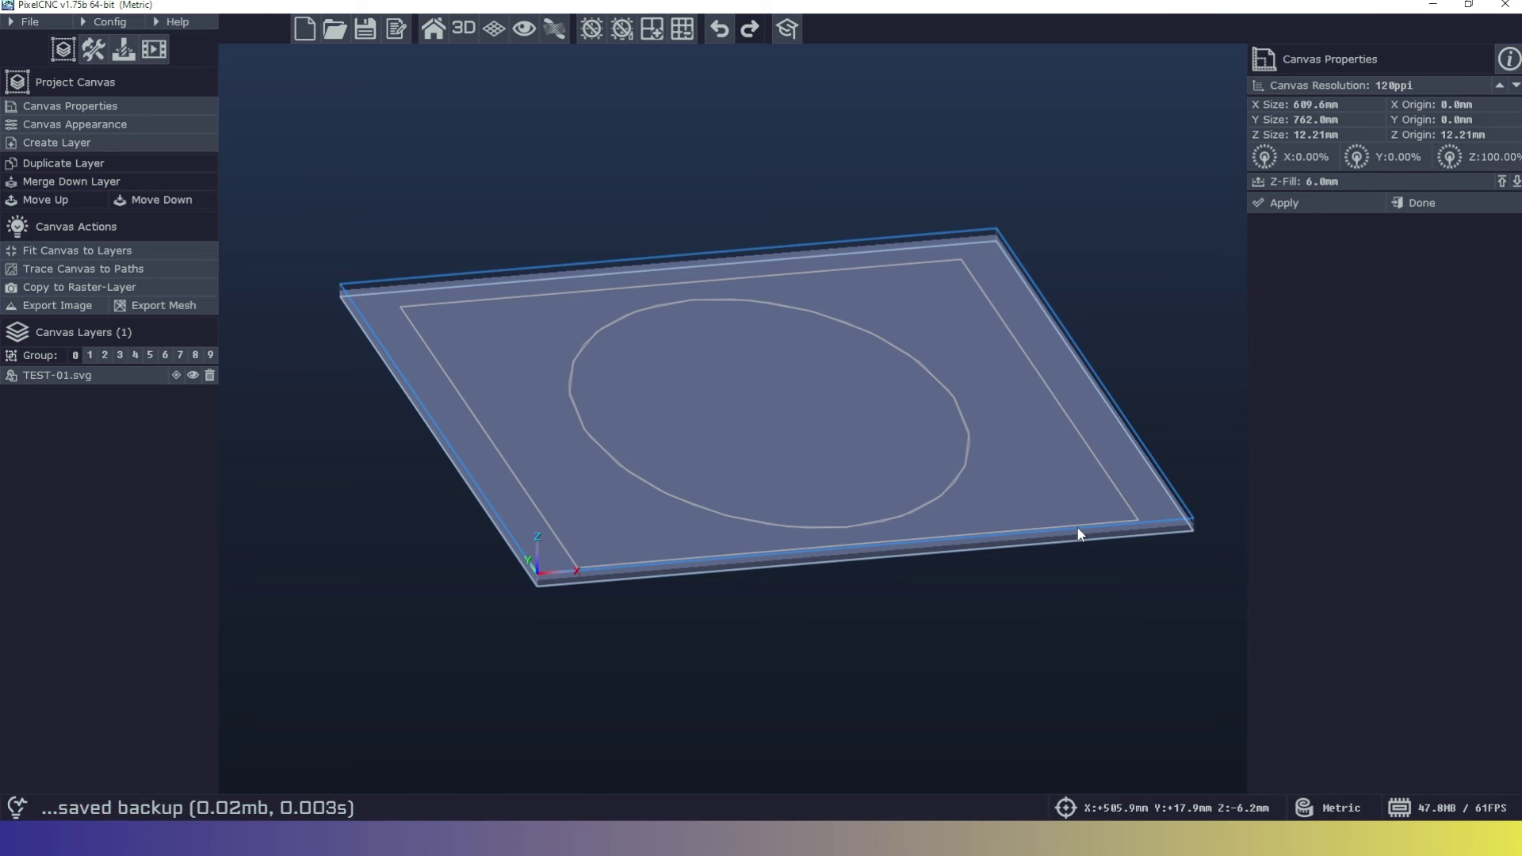
pyautogui.click(119, 377)
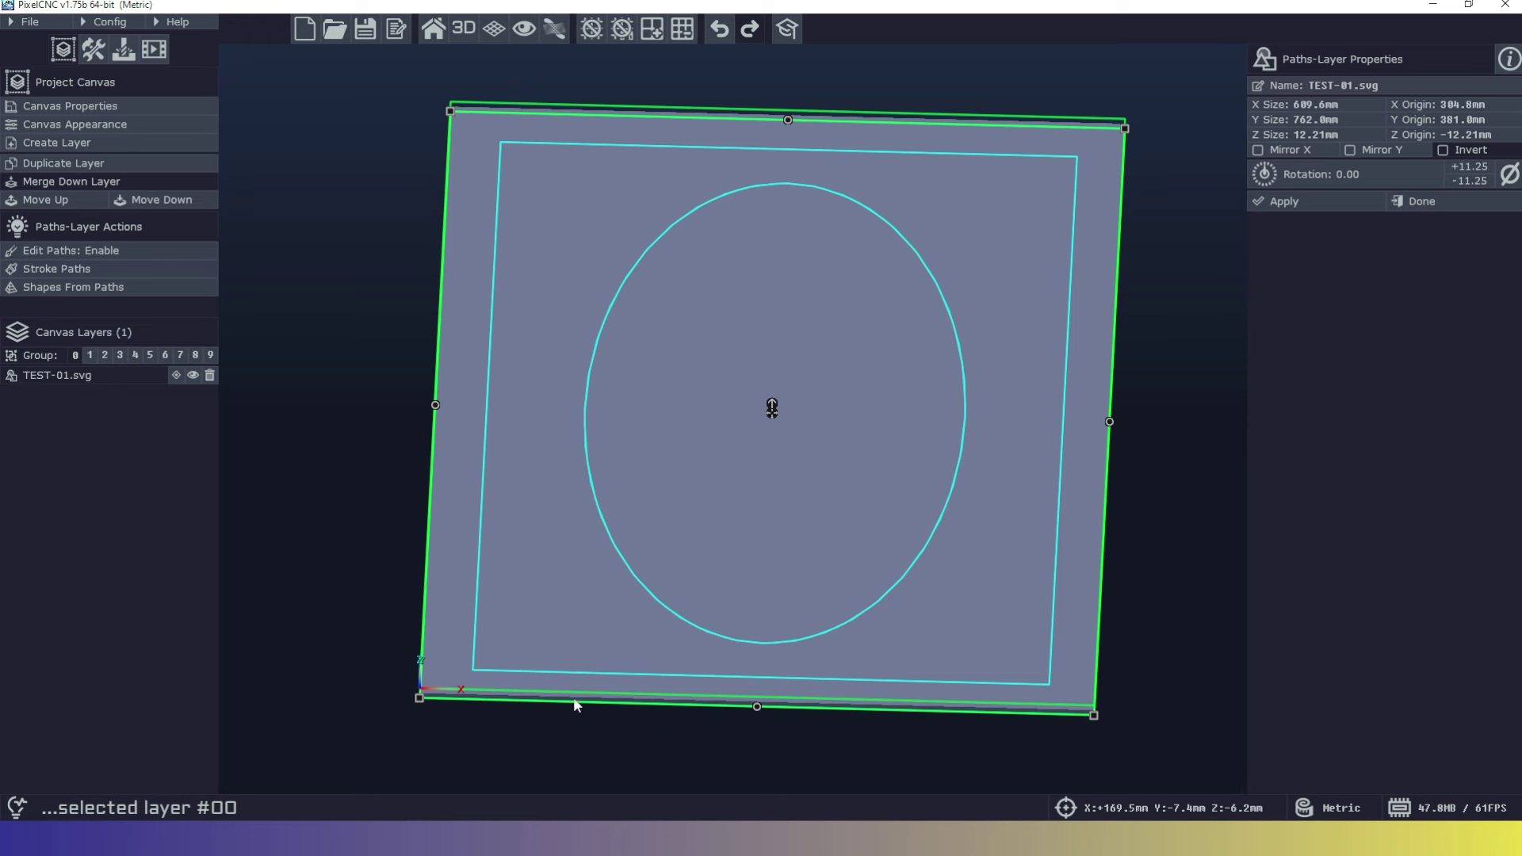
# Enable path editing, select the inner rectangle plus the oval, and open Shapes From Paths
pyautogui.click(174, 252)
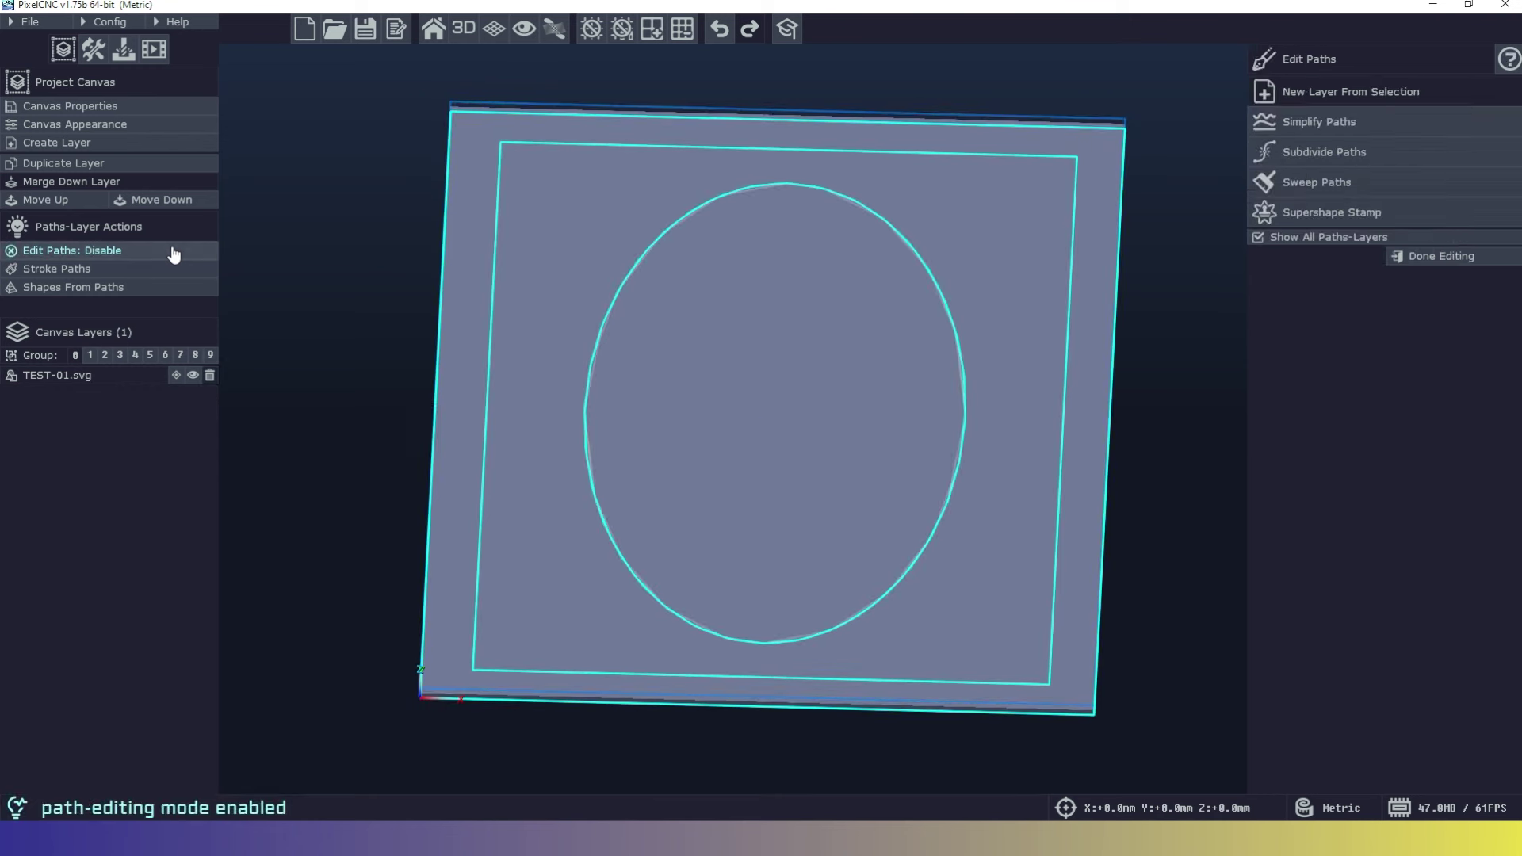
pyautogui.click(441, 274)
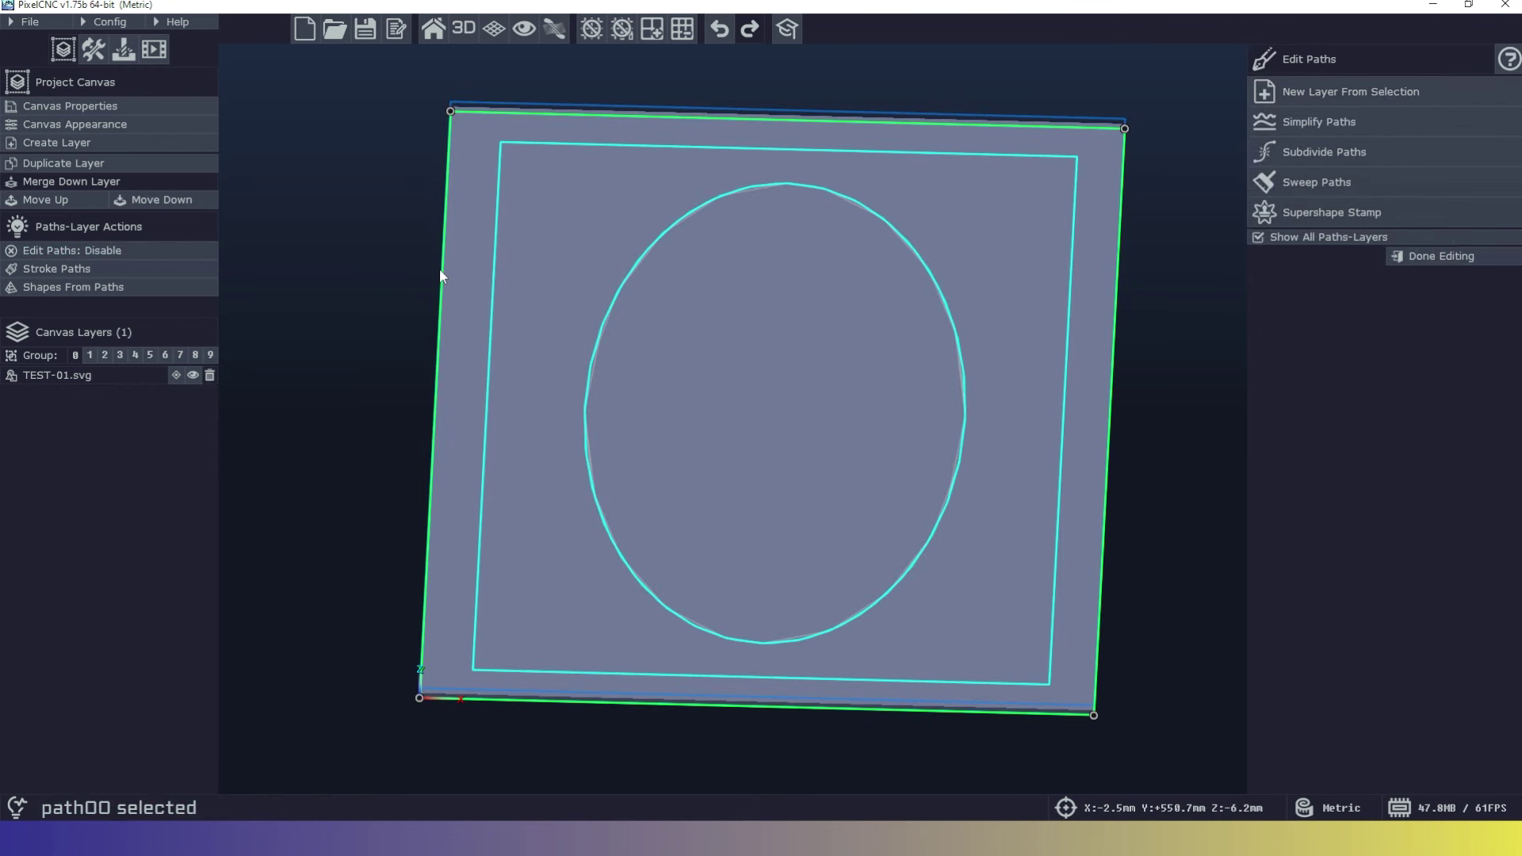
pyautogui.click(441, 275)
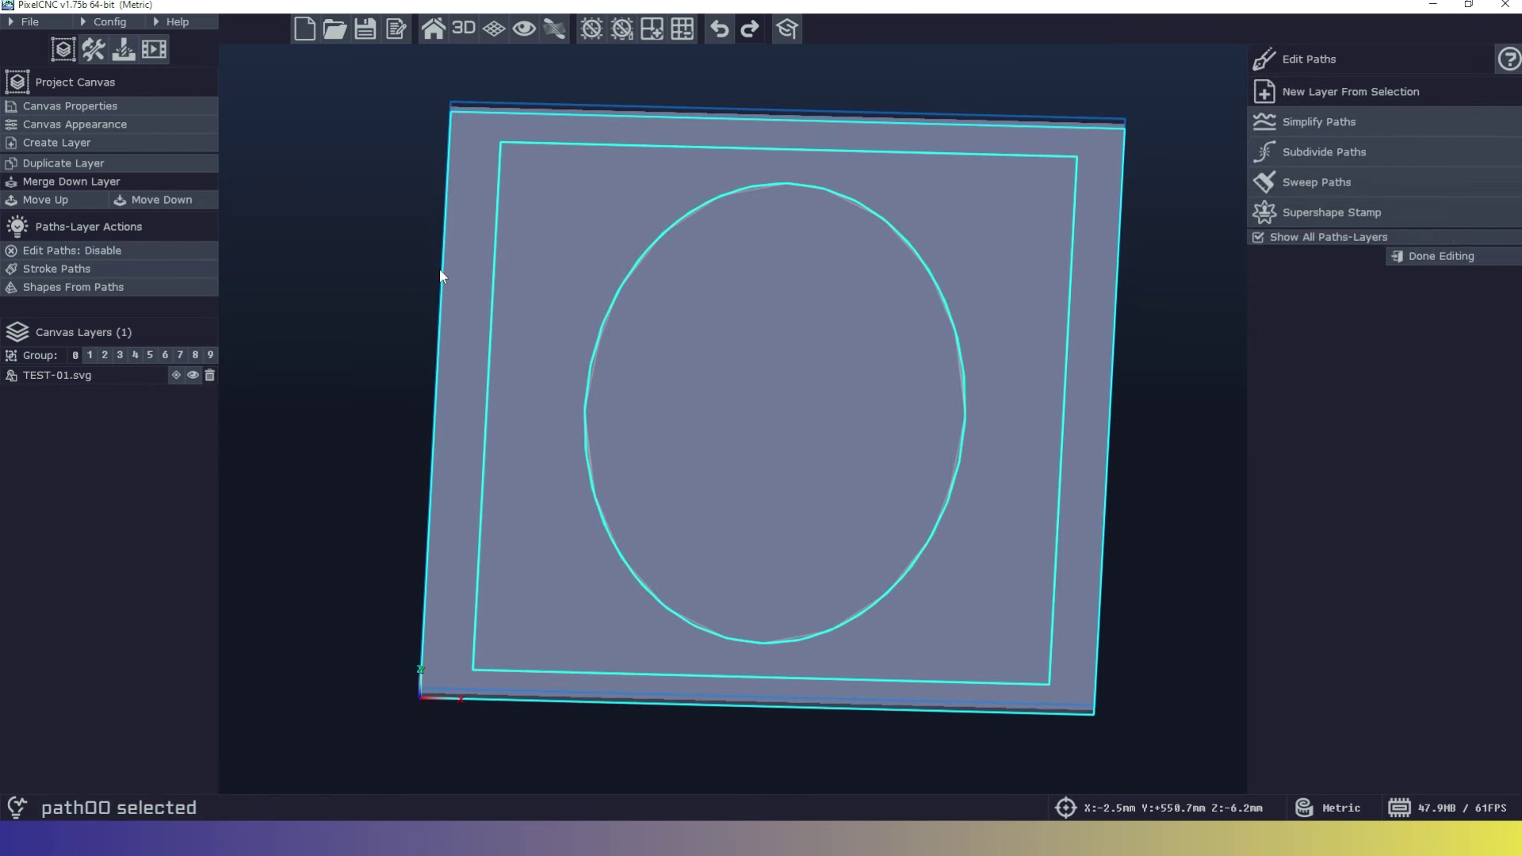
pyautogui.click(492, 331)
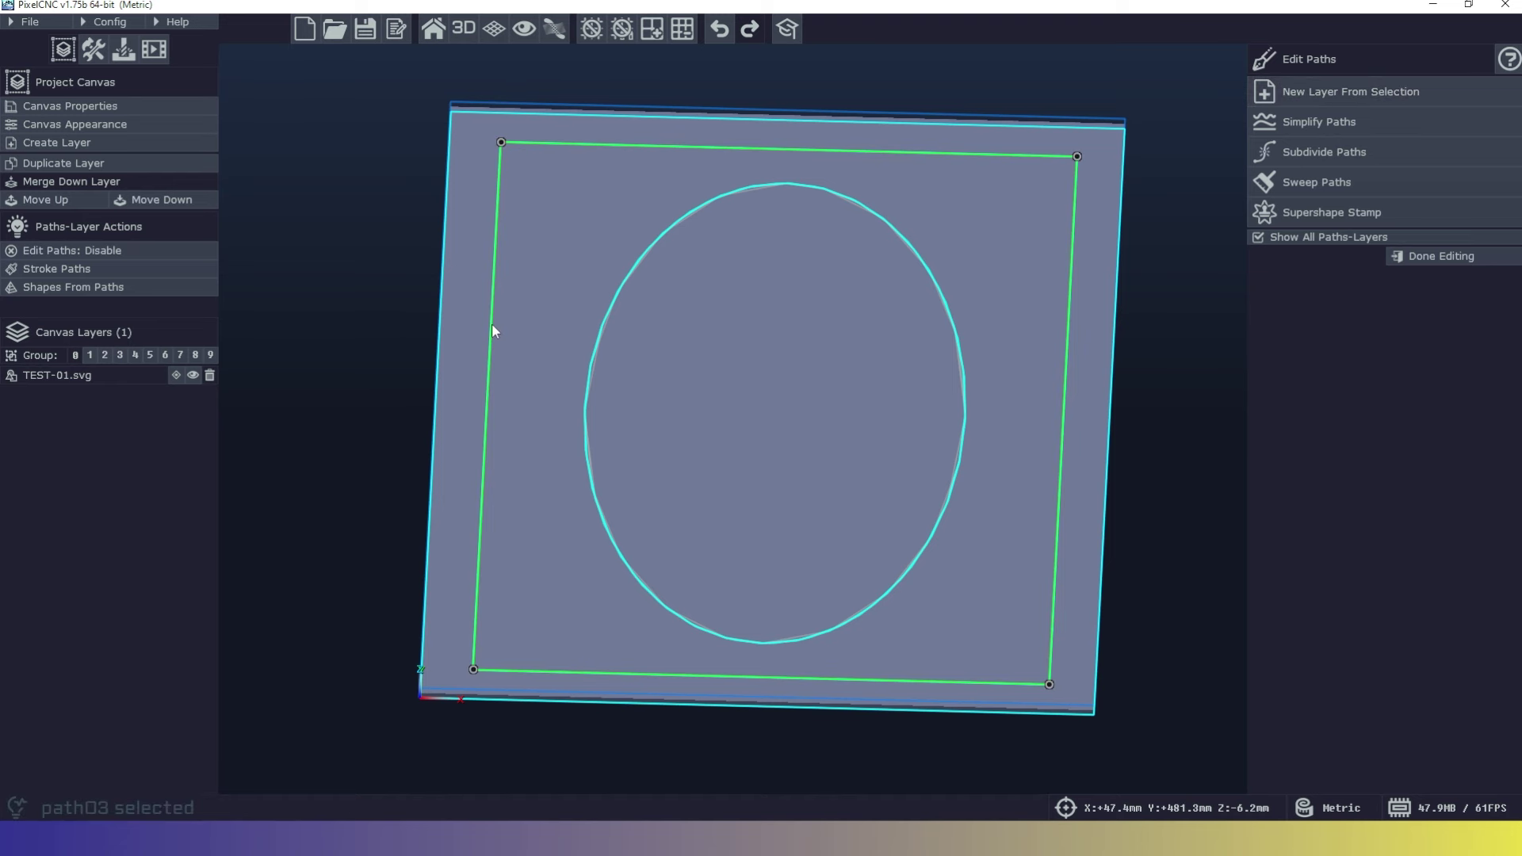
pyautogui.click(595, 359)
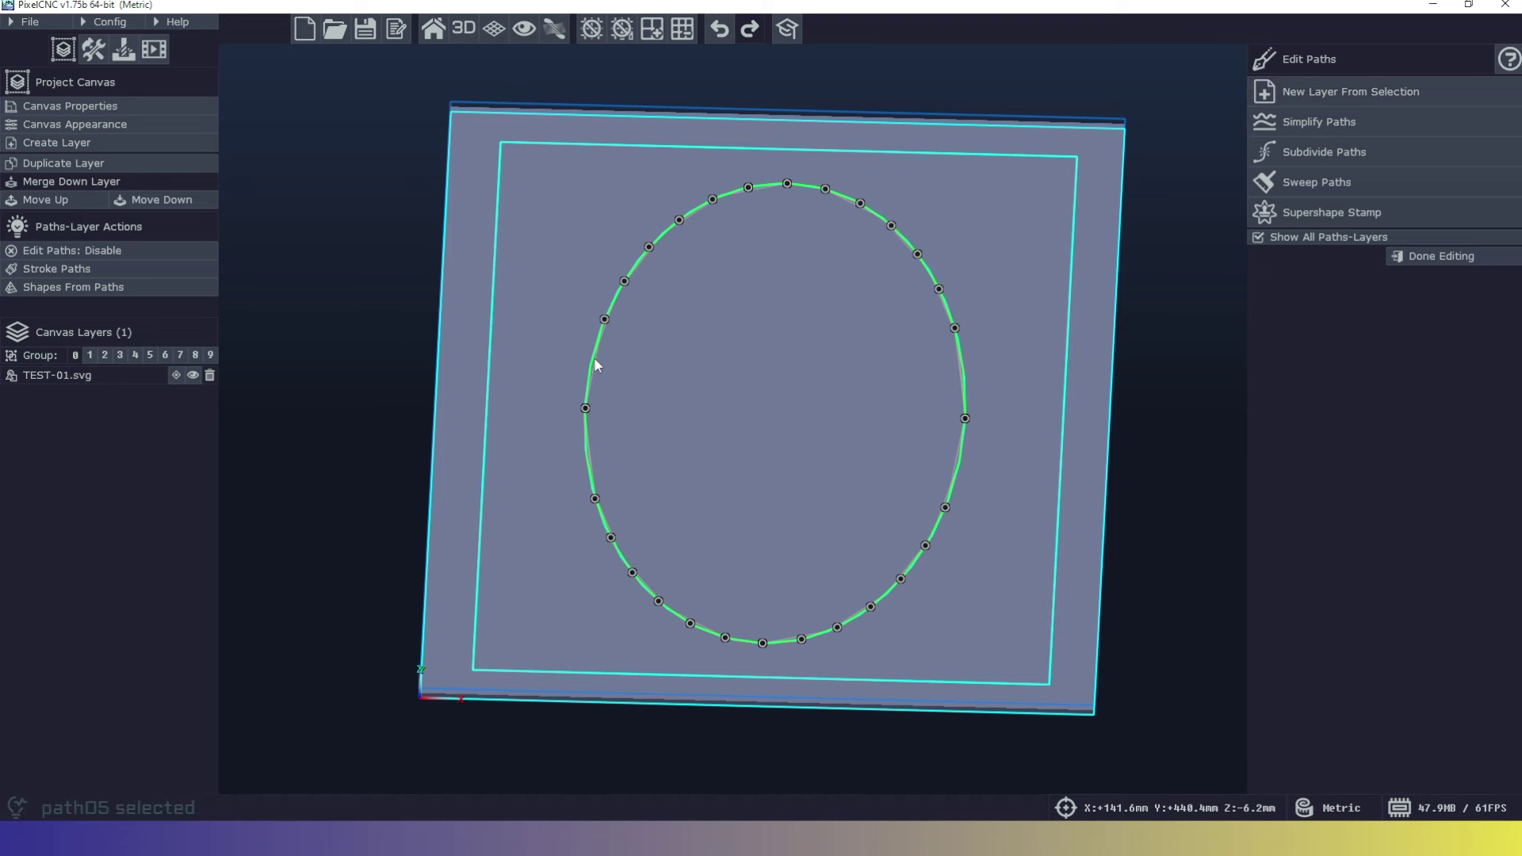
pyautogui.click(488, 382)
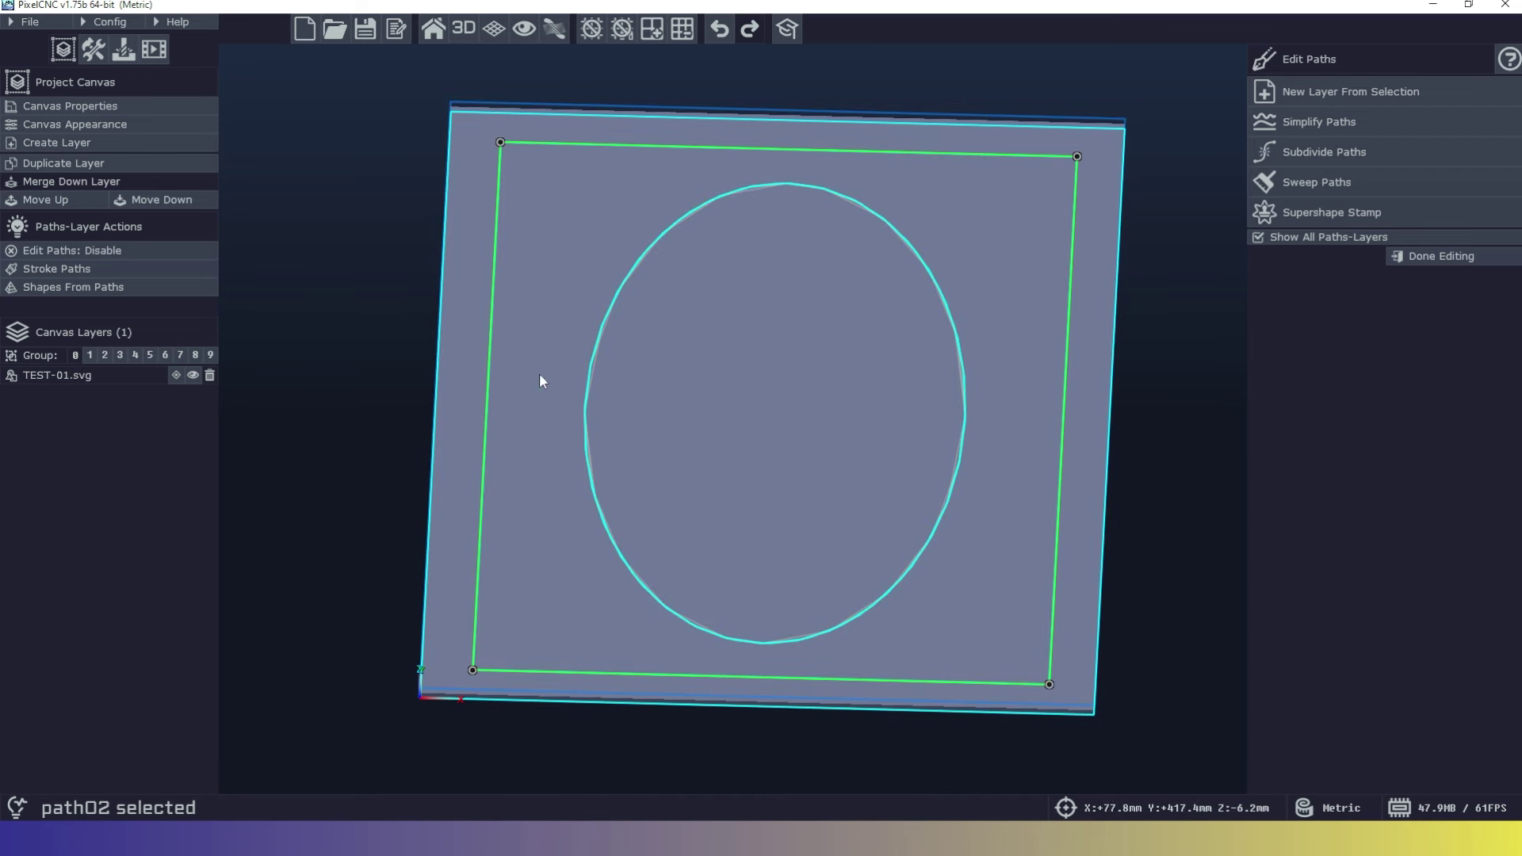
pyautogui.keyDown('shift'); pyautogui.click(590, 382); pyautogui.keyUp('shift')
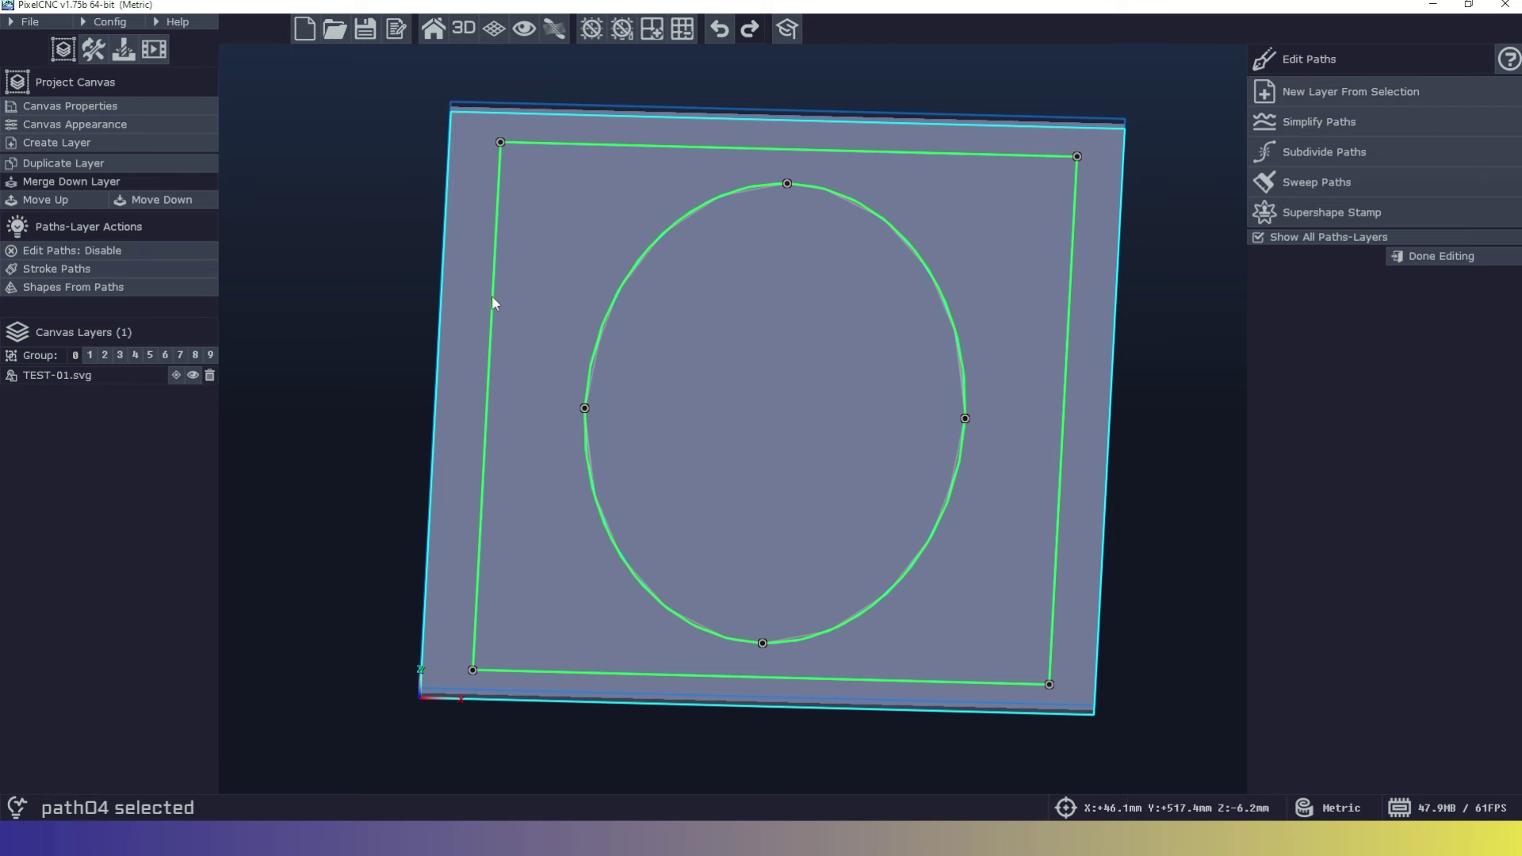
pyautogui.click(148, 290)
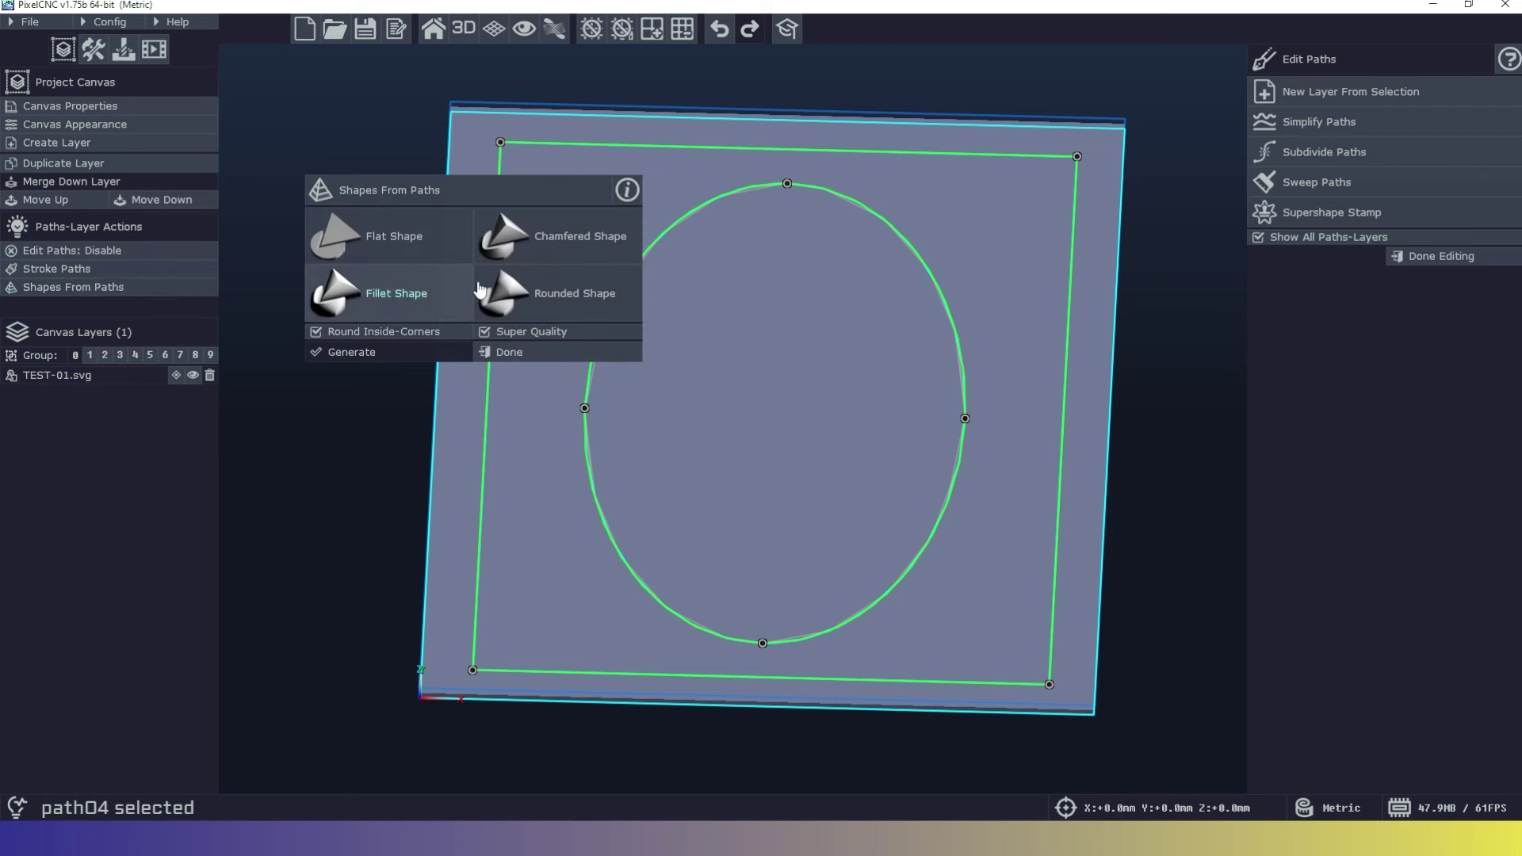
# Generate a Fillet-profile raster layer from the selected paths and reset to the home view
pyautogui.click(439, 295)
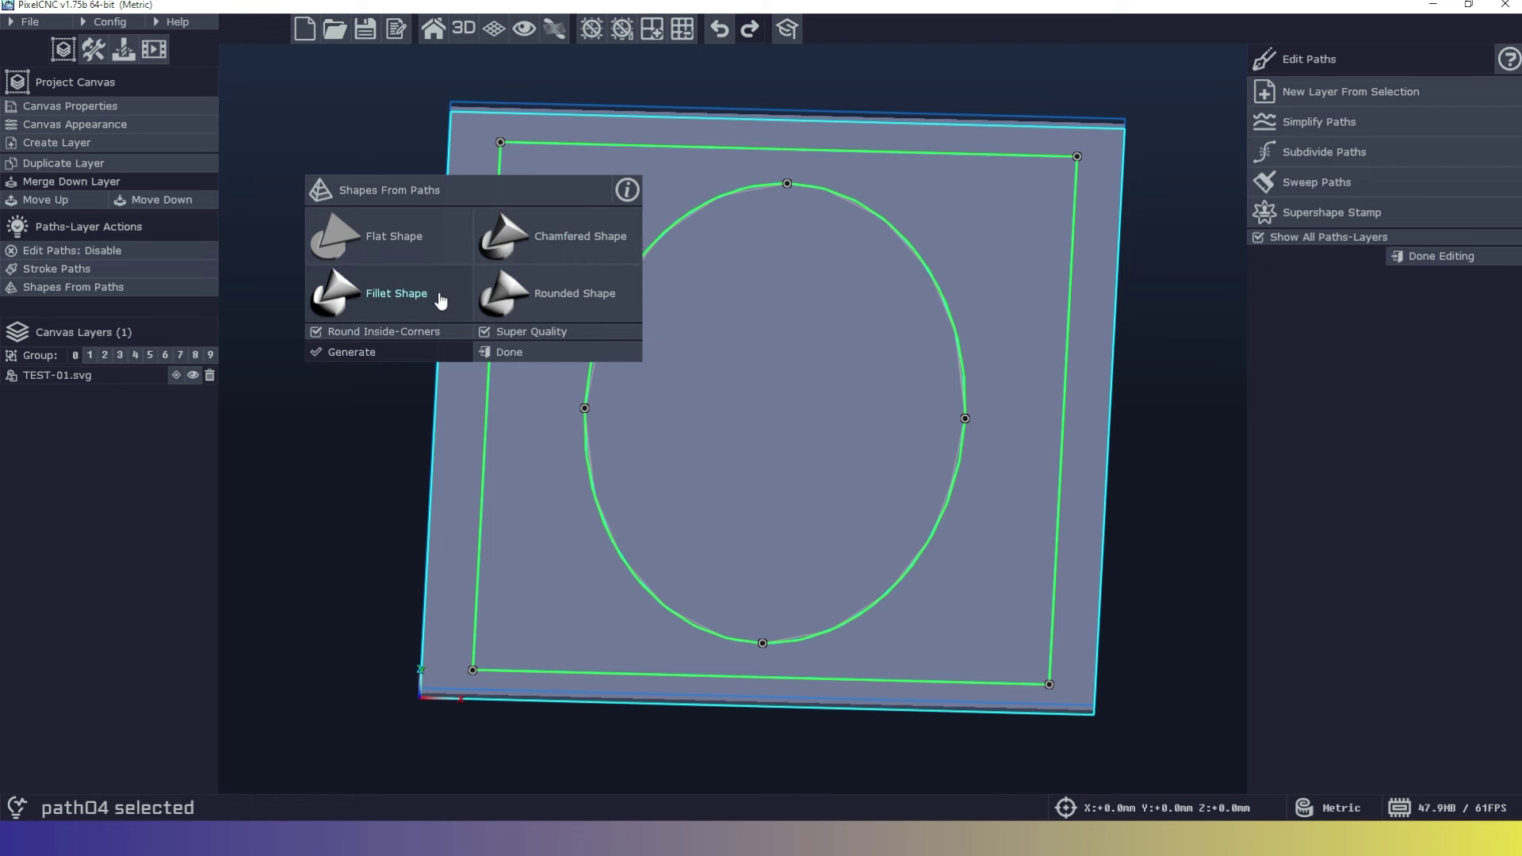
pyautogui.click(409, 353)
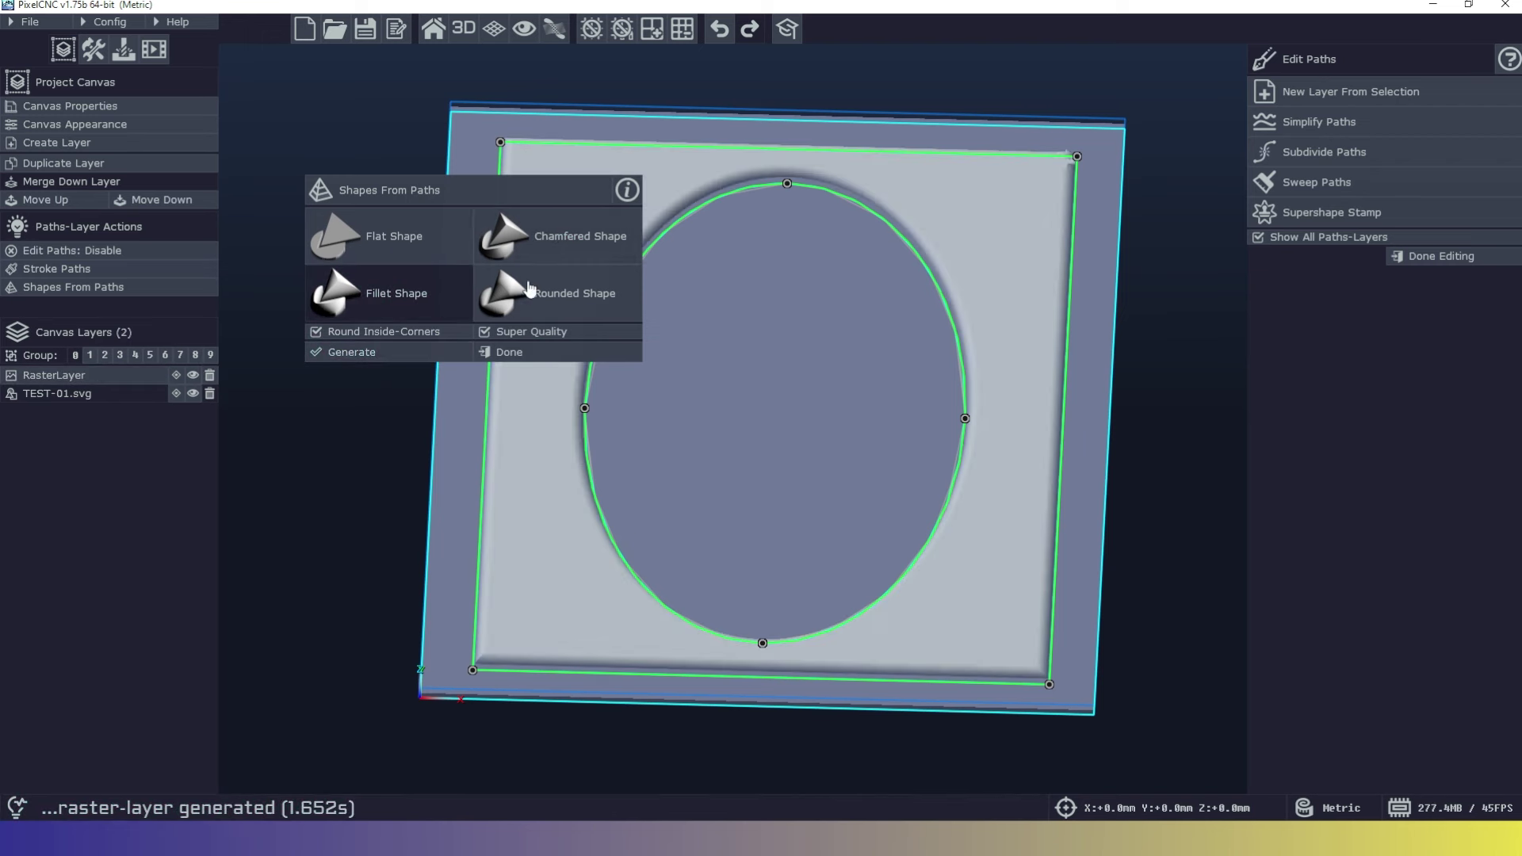
pyautogui.moveTo(477, 192); pyautogui.dragTo(330, 121)
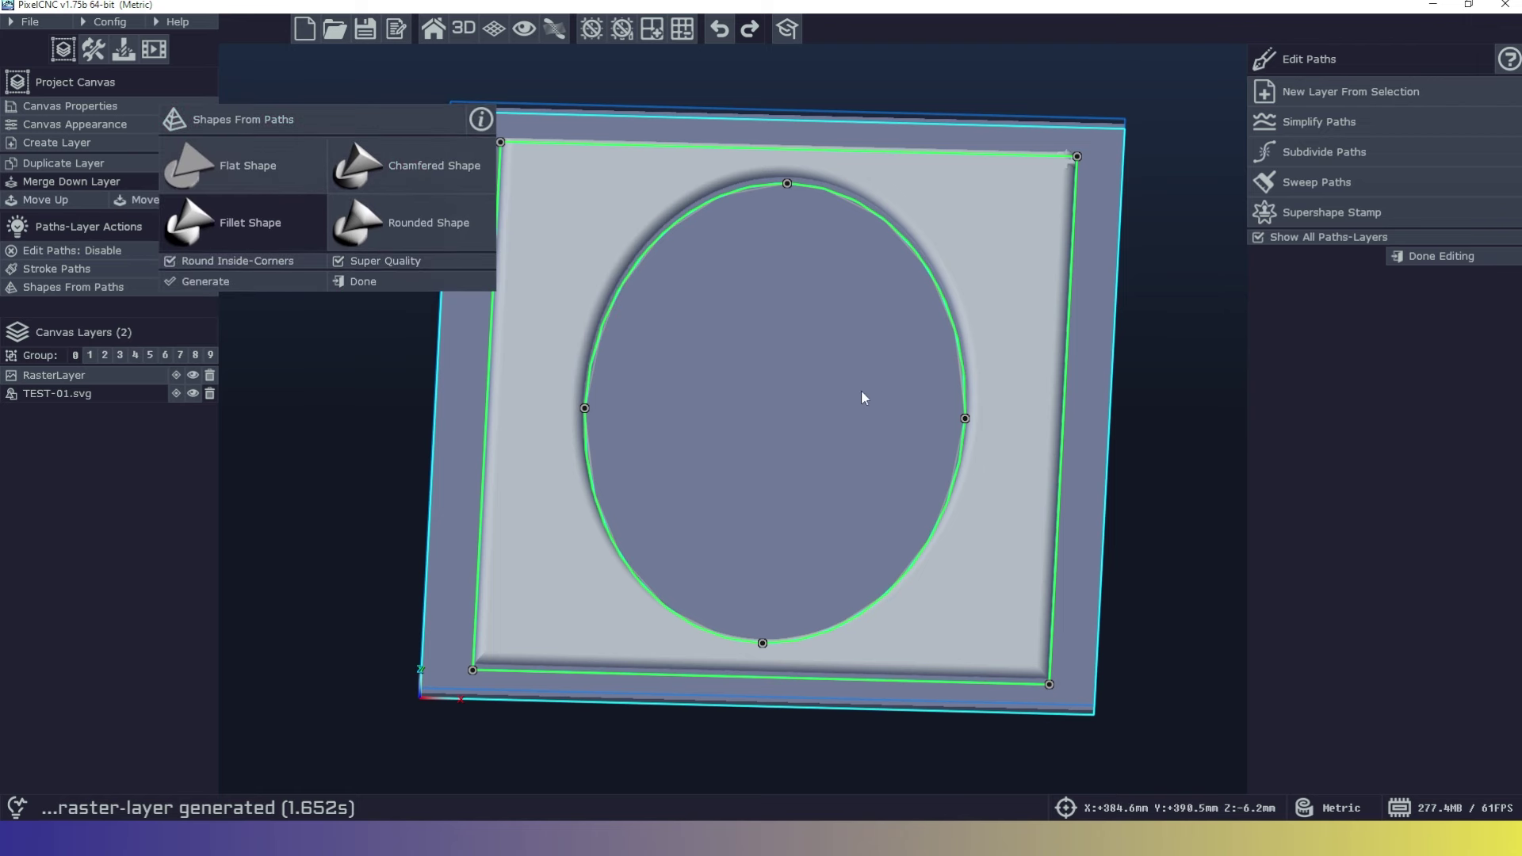
pyautogui.press('Home')
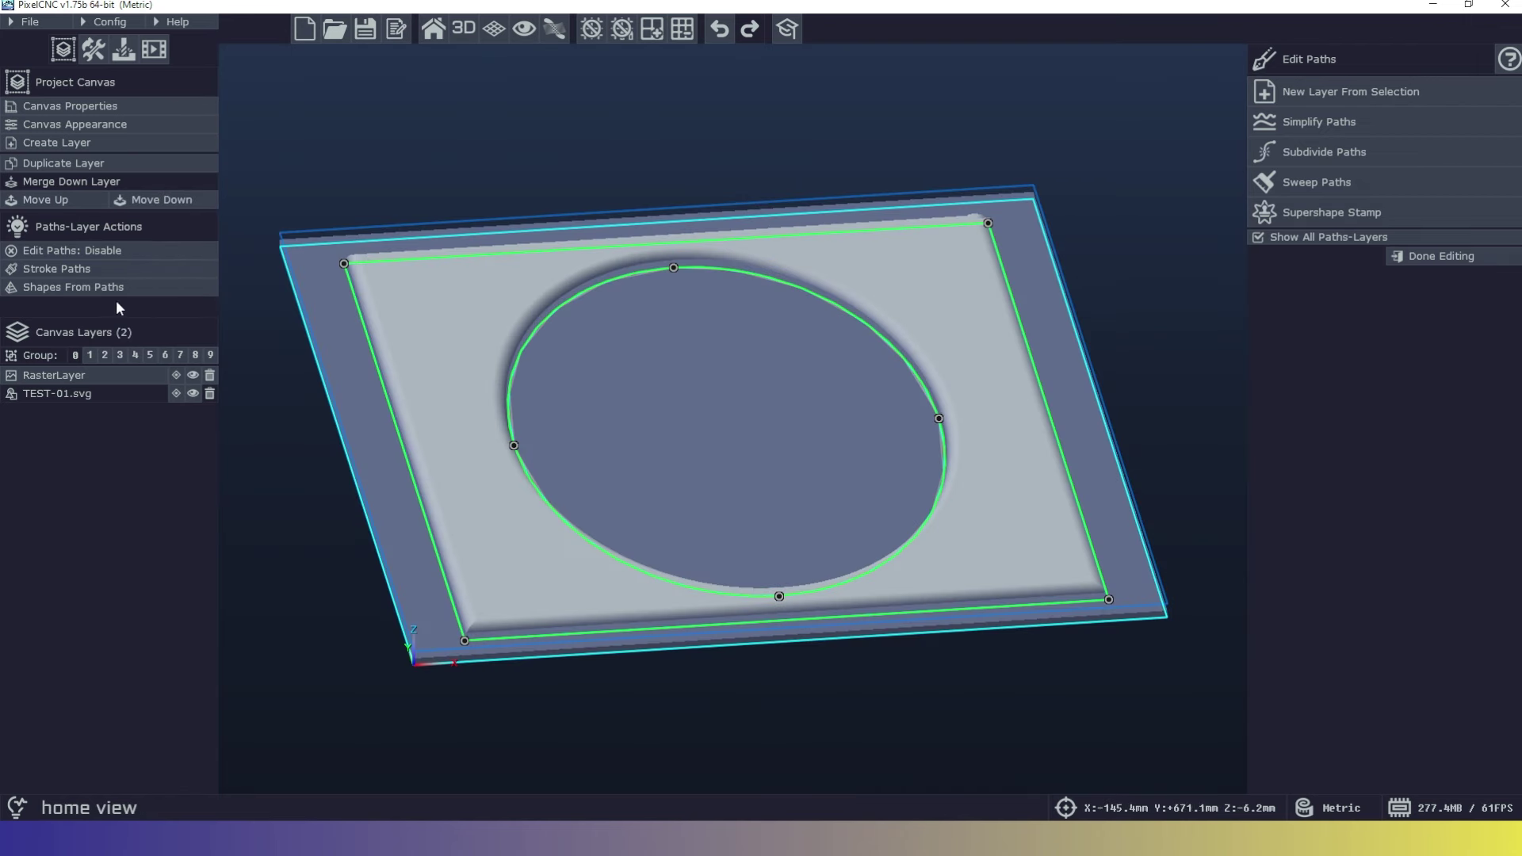
# Select only the oval path on TEST-01.svg and generate a Rounded shape layer, viewed top-down
pyautogui.click(114, 384)
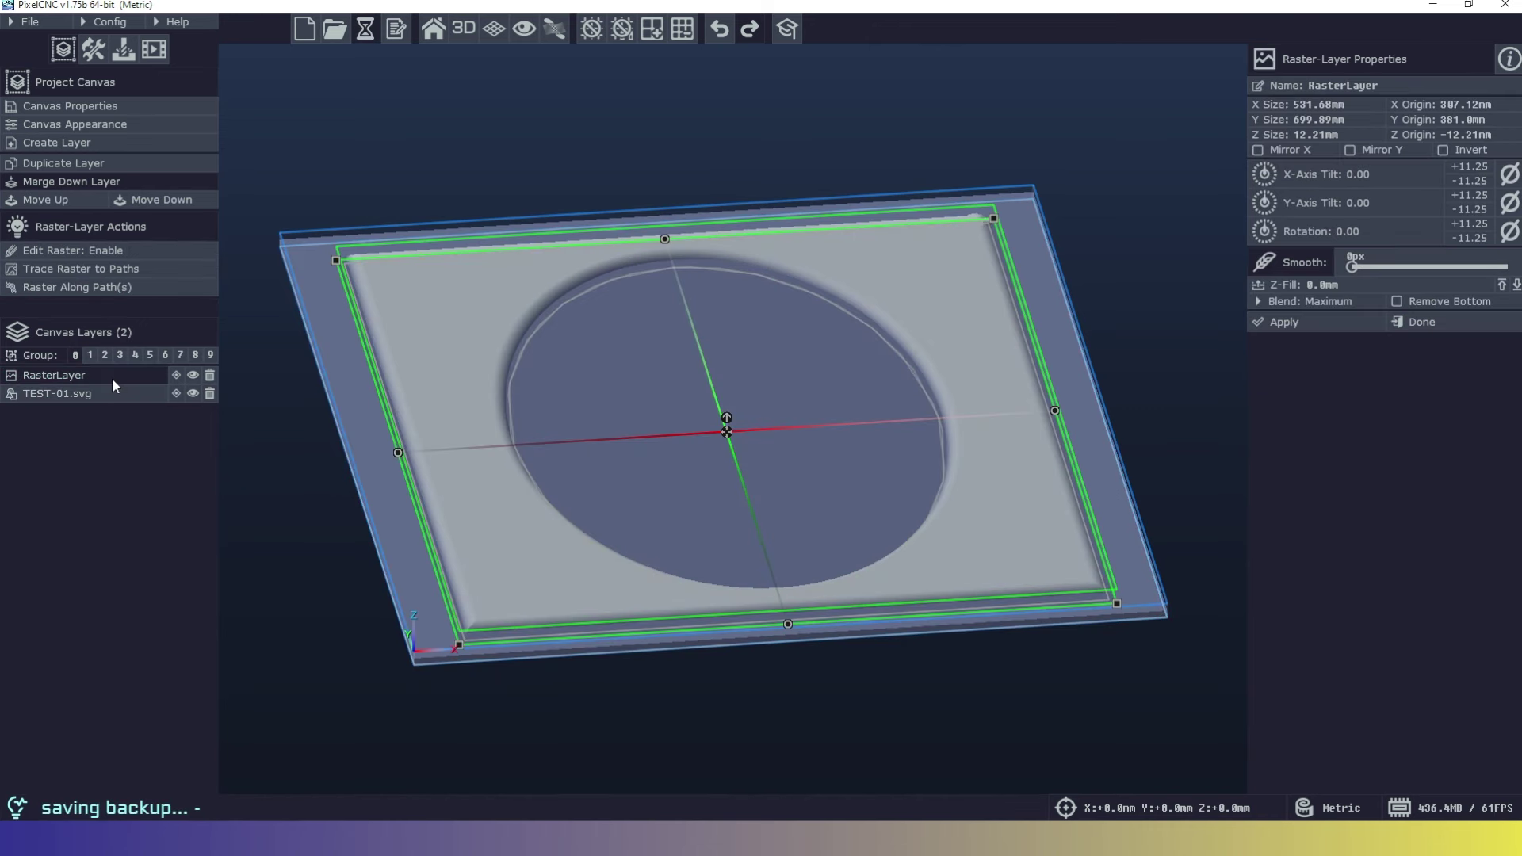
pyautogui.click(111, 393)
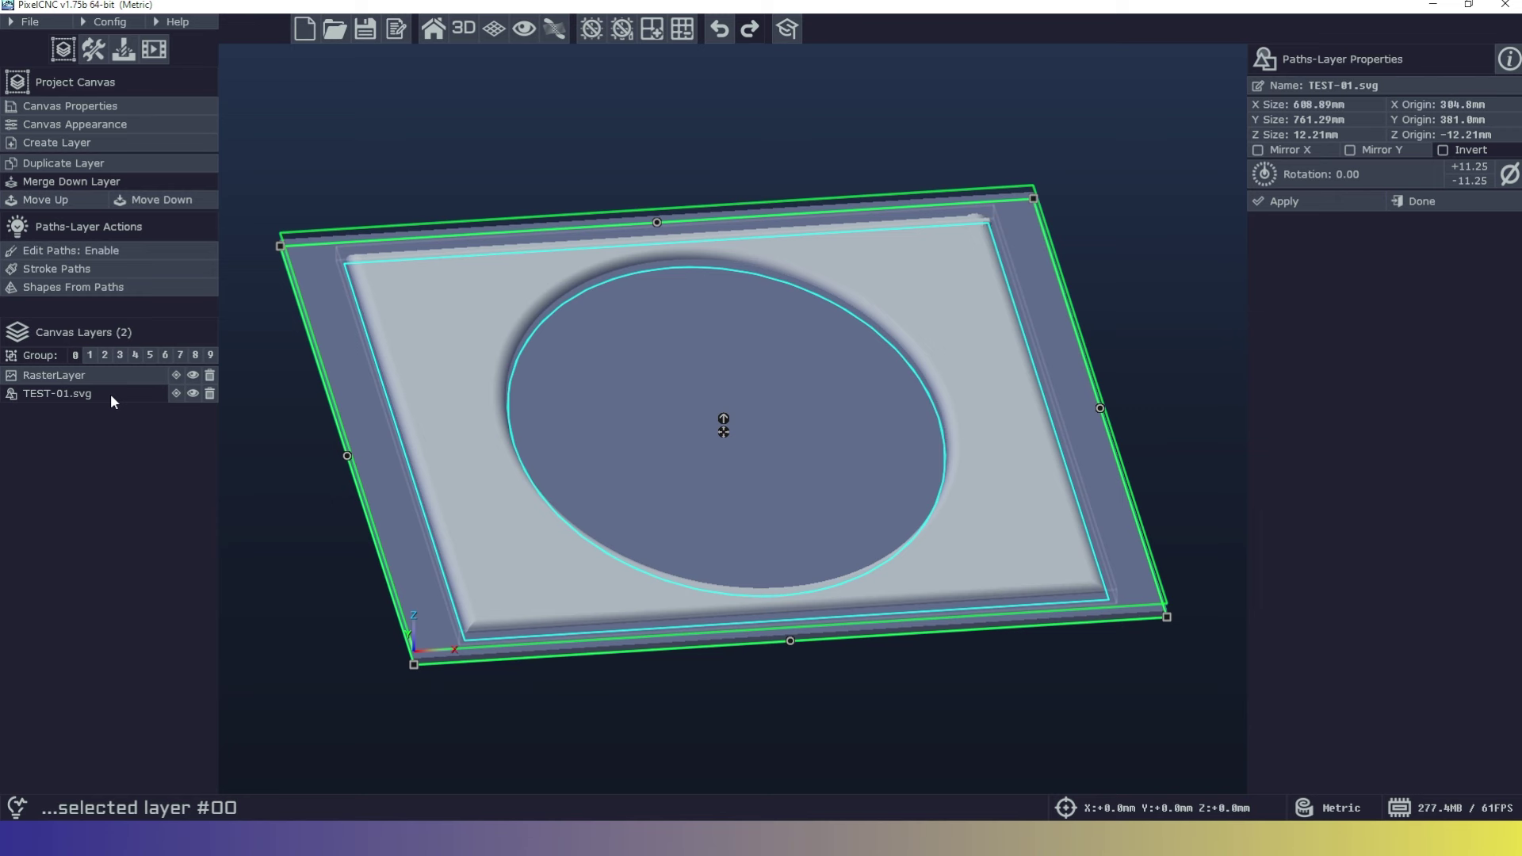
pyautogui.click(101, 250)
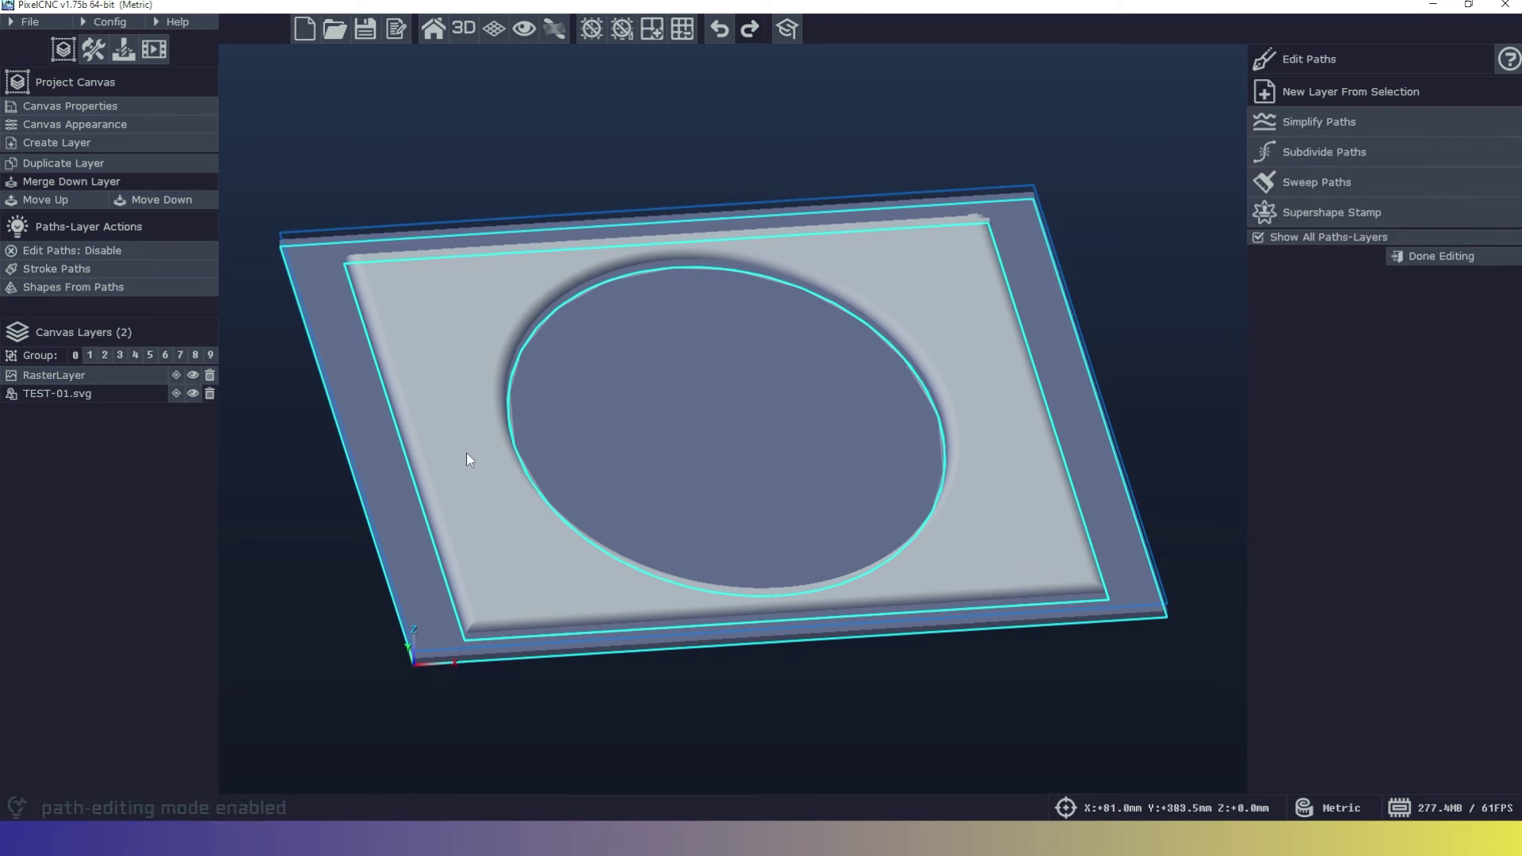
pyautogui.click(558, 515)
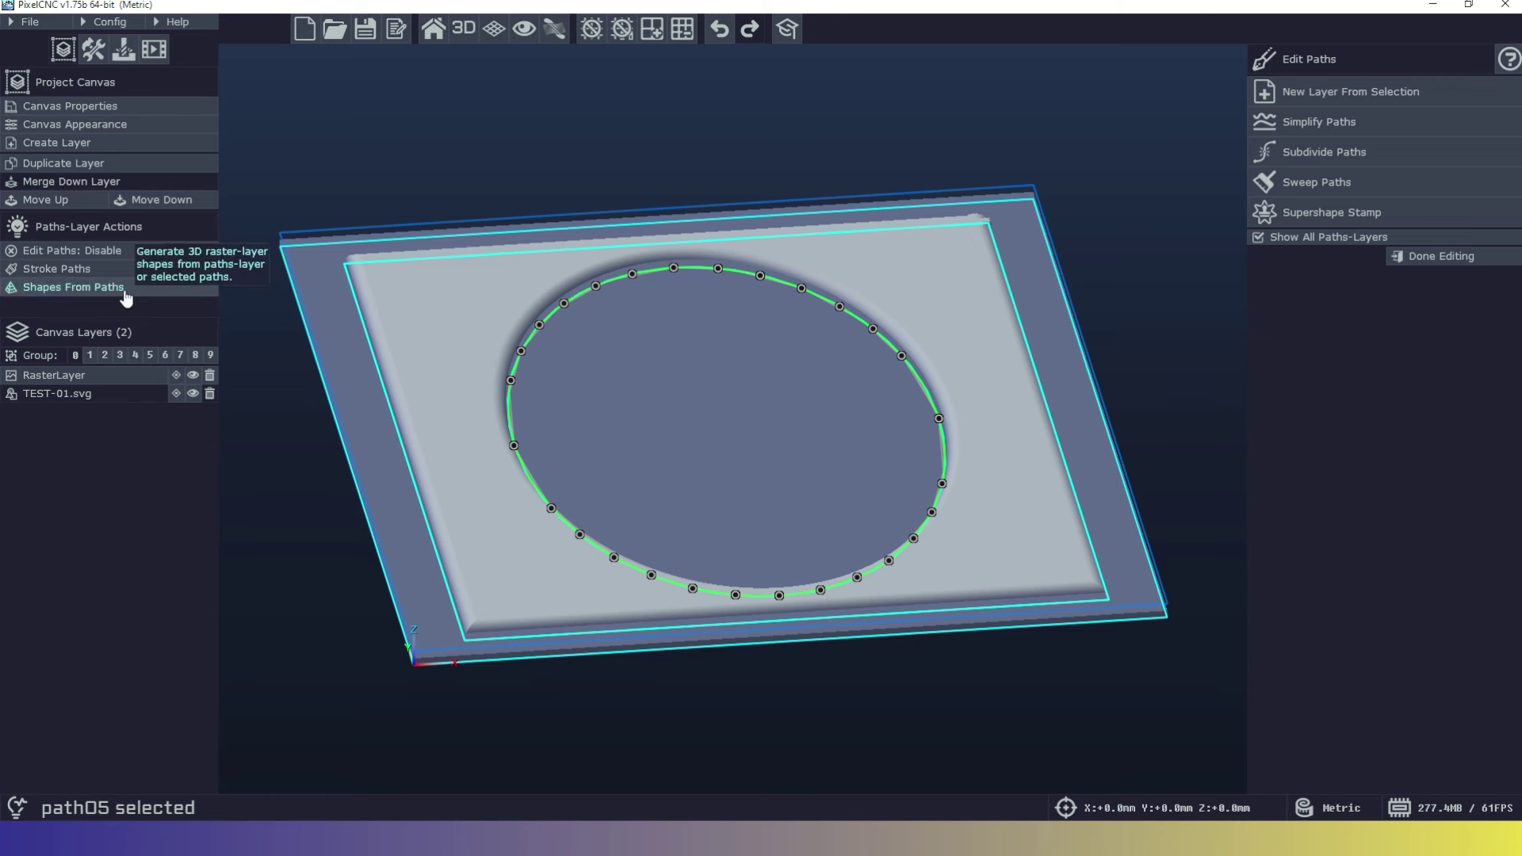
pyautogui.click(79, 287)
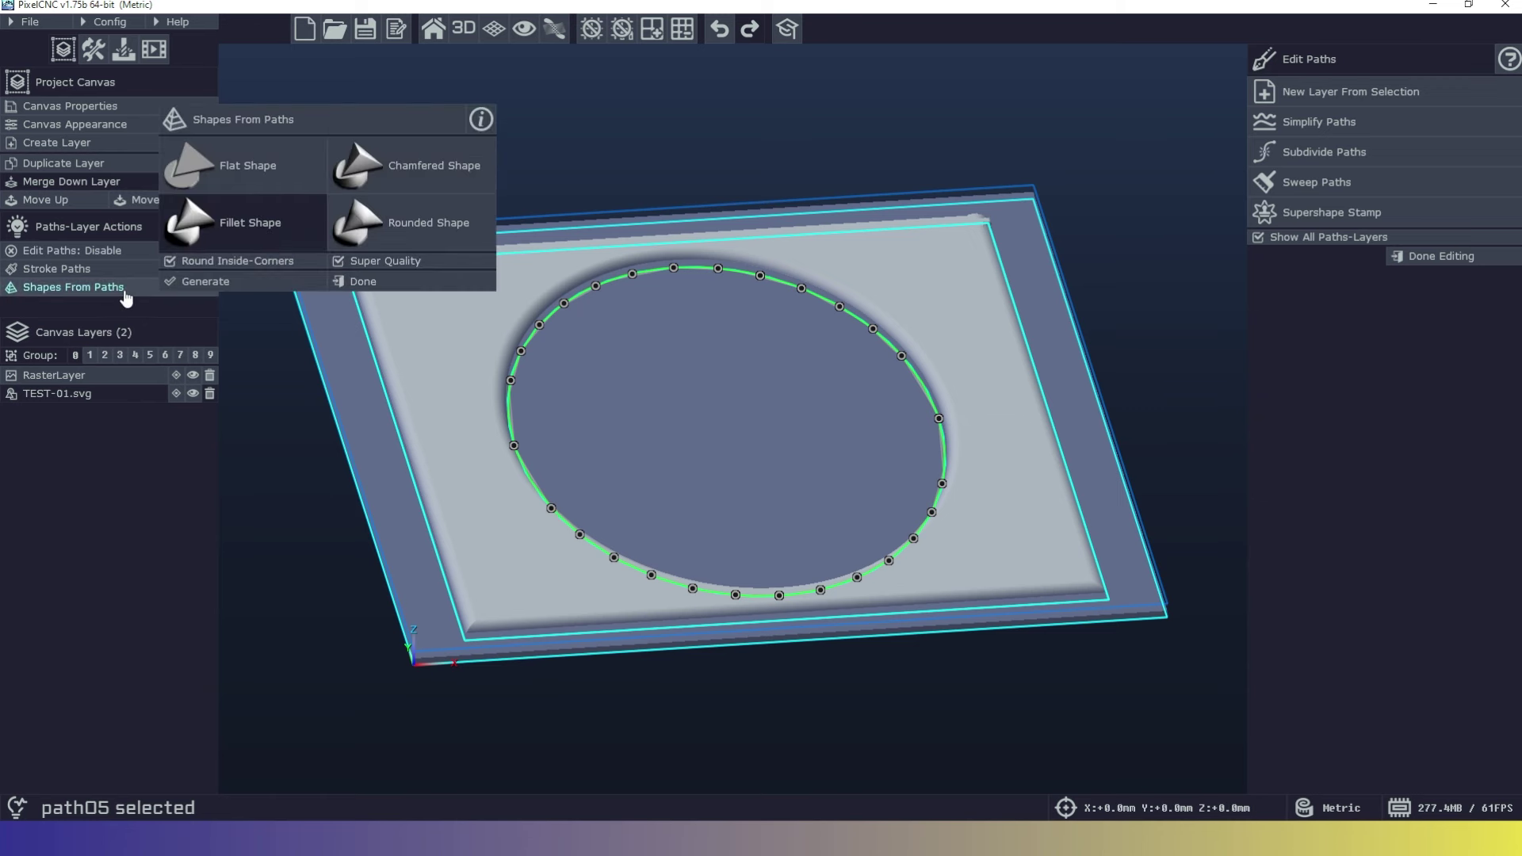
pyautogui.click(421, 229)
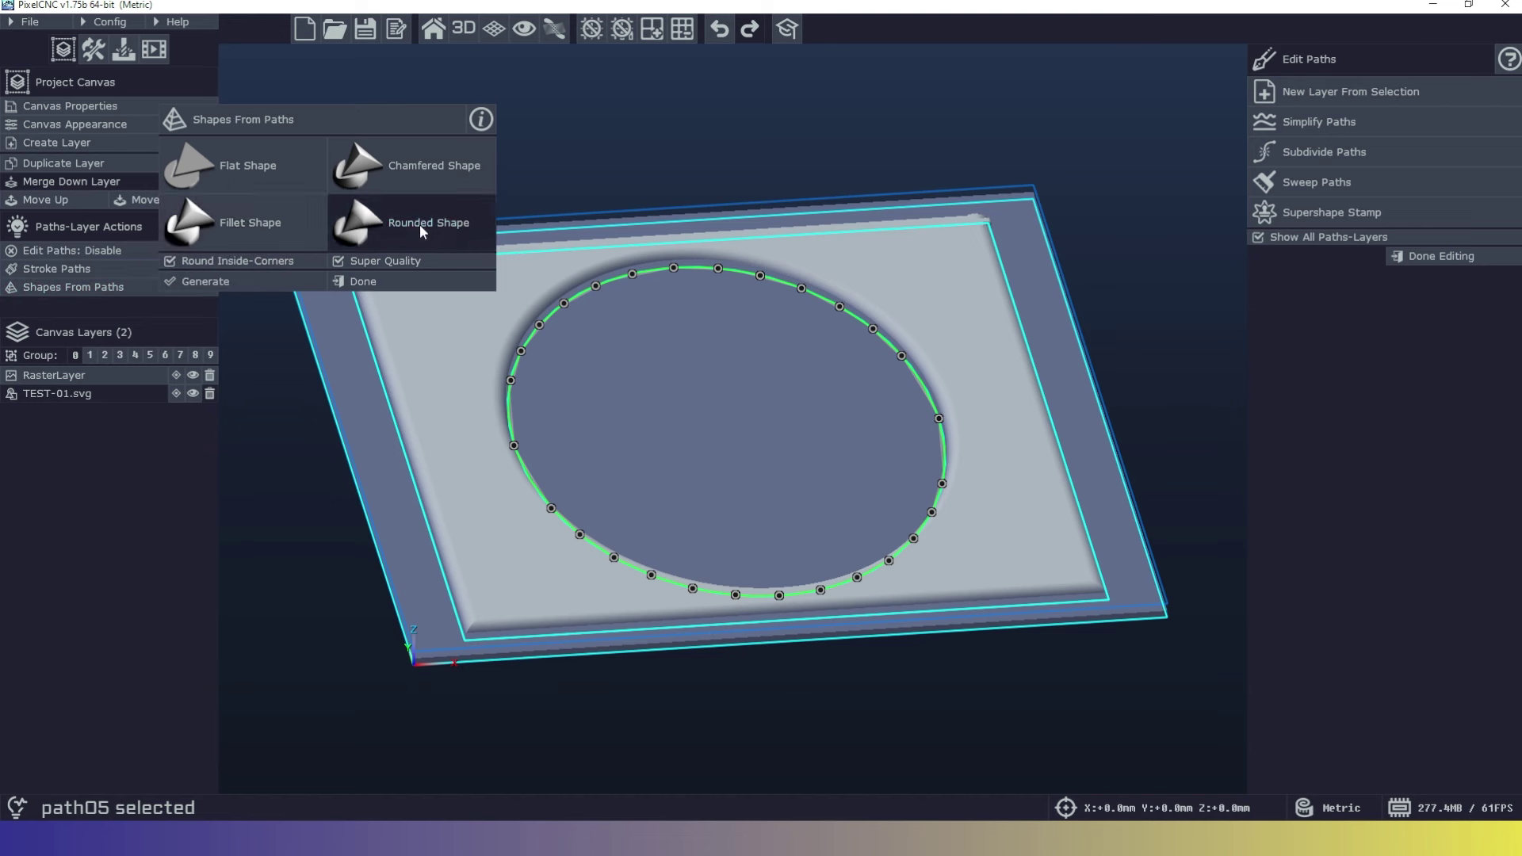
pyautogui.click(267, 287)
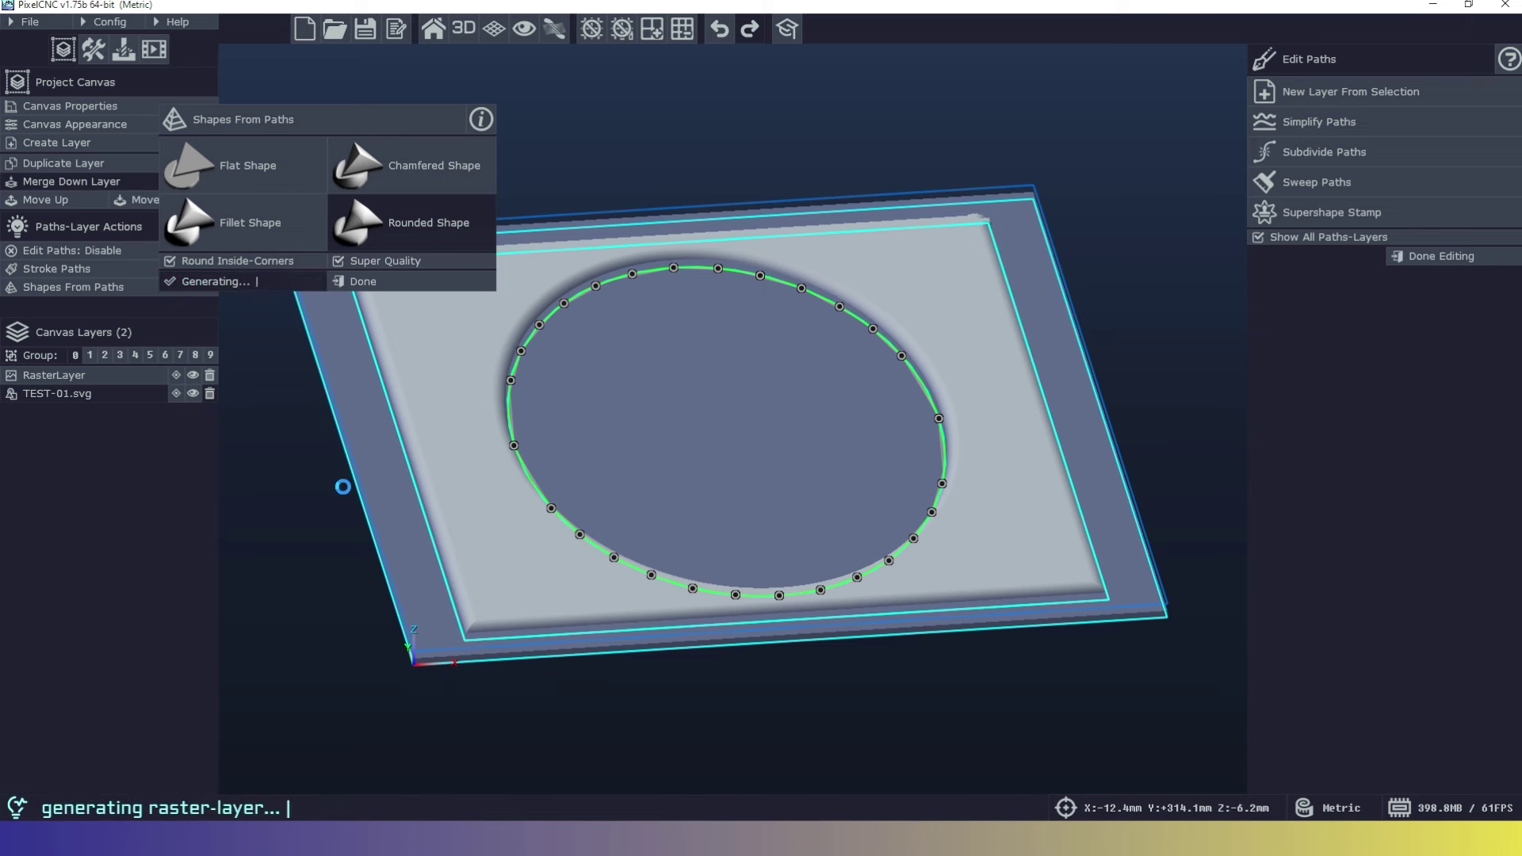
pyautogui.moveTo(346, 496); pyautogui.dragTo(701, 639)
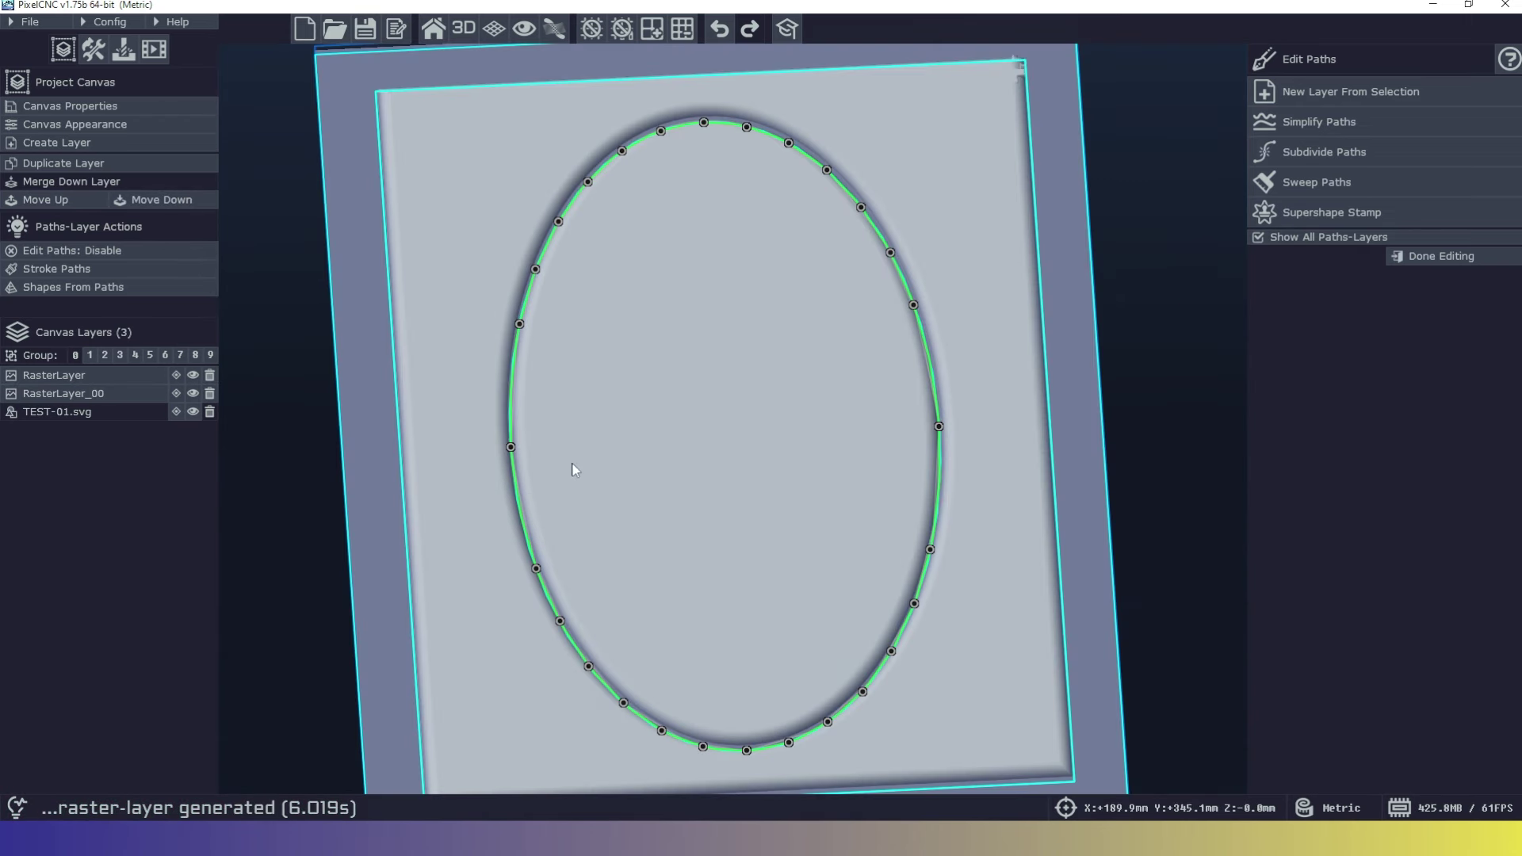
# Hide RasterLayer_00 and disable path editing on TEST-01.svg
pyautogui.click(391, 326)
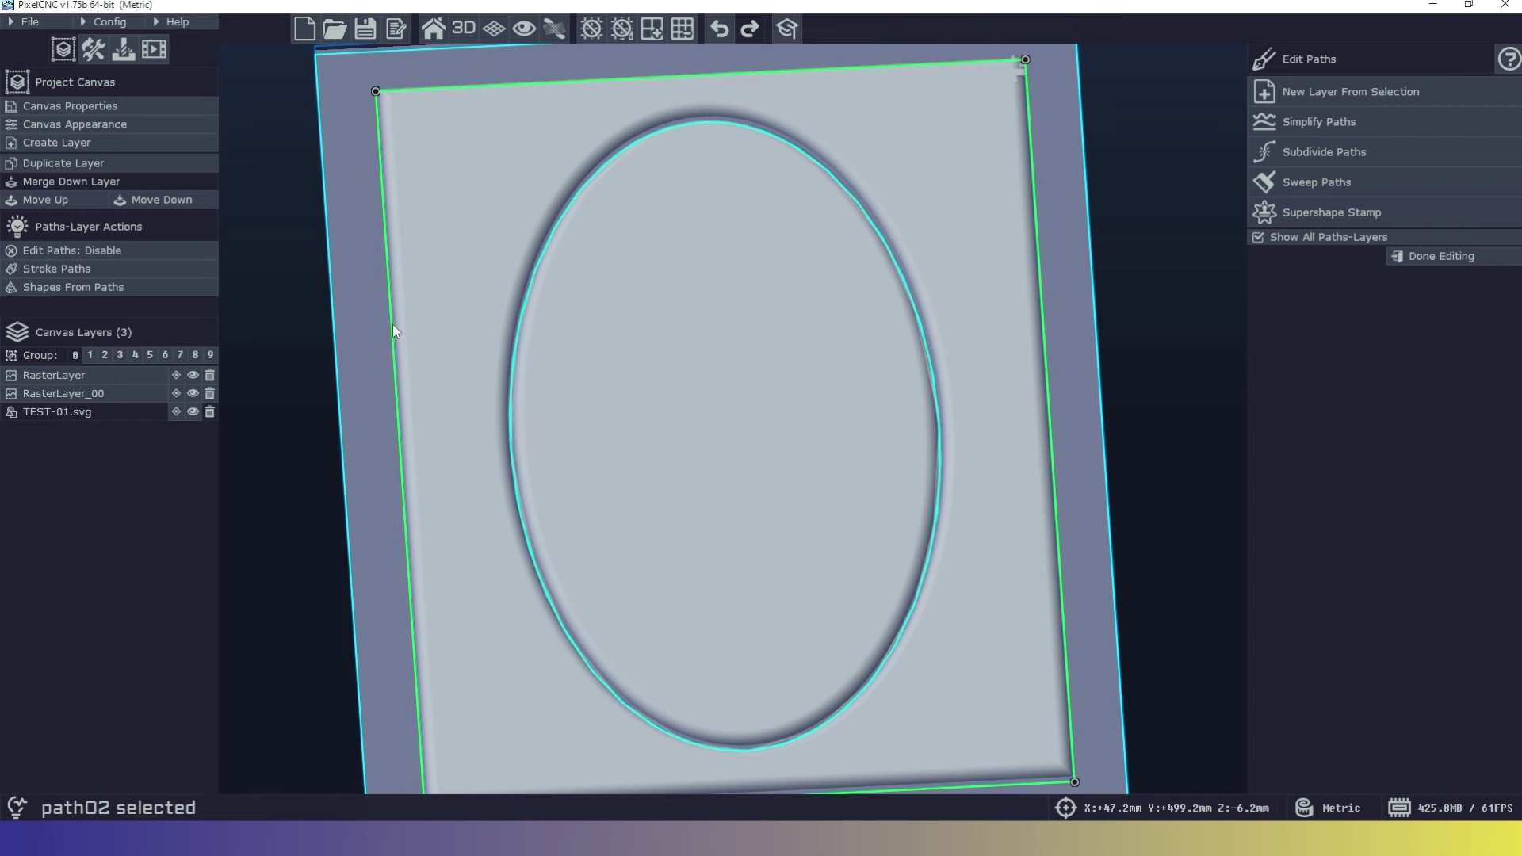
pyautogui.click(514, 392)
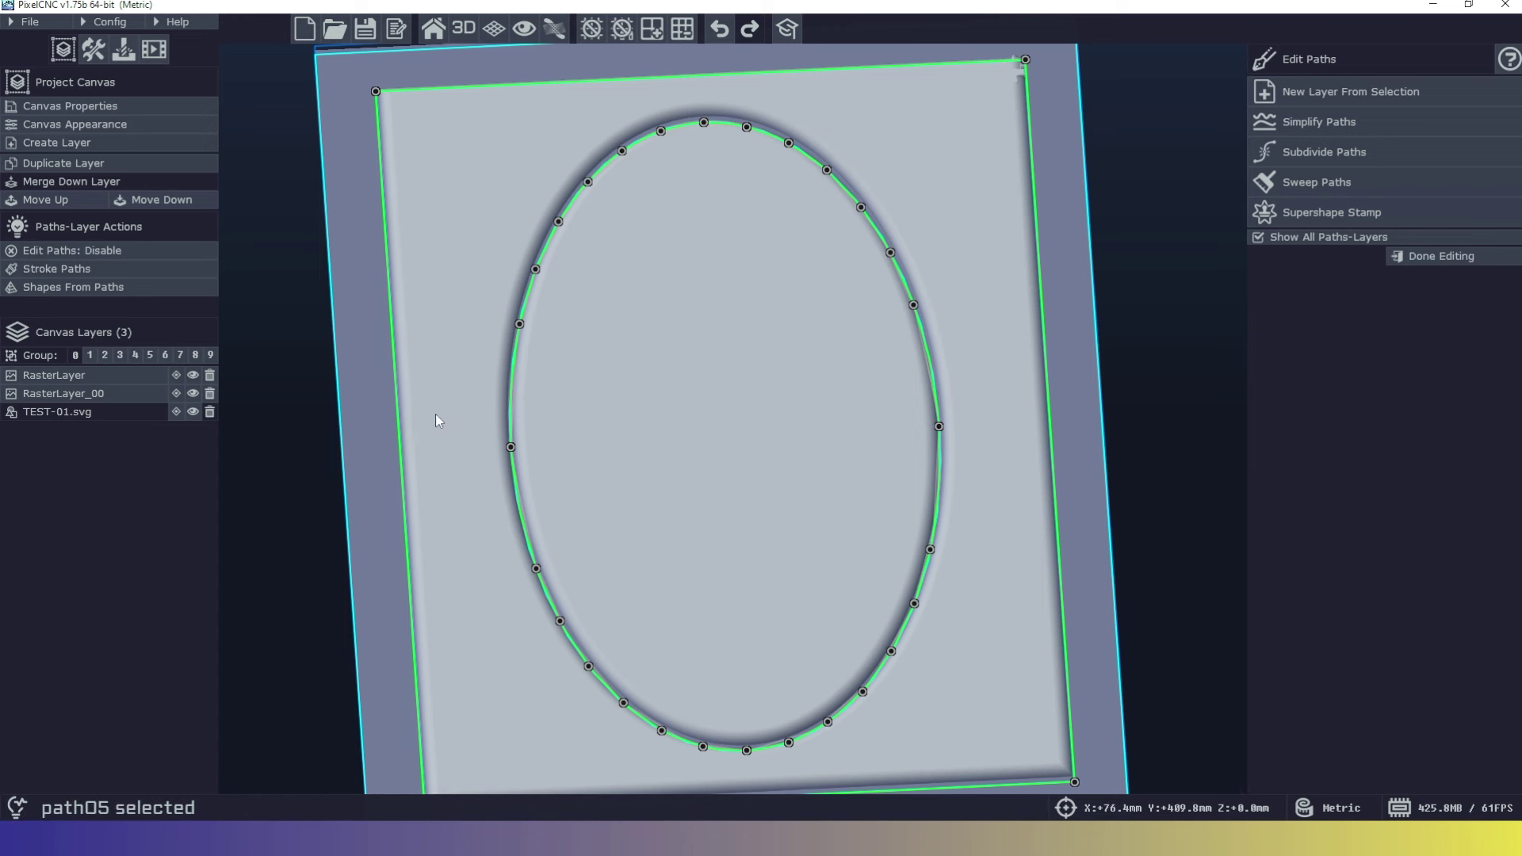
pyautogui.click(510, 418)
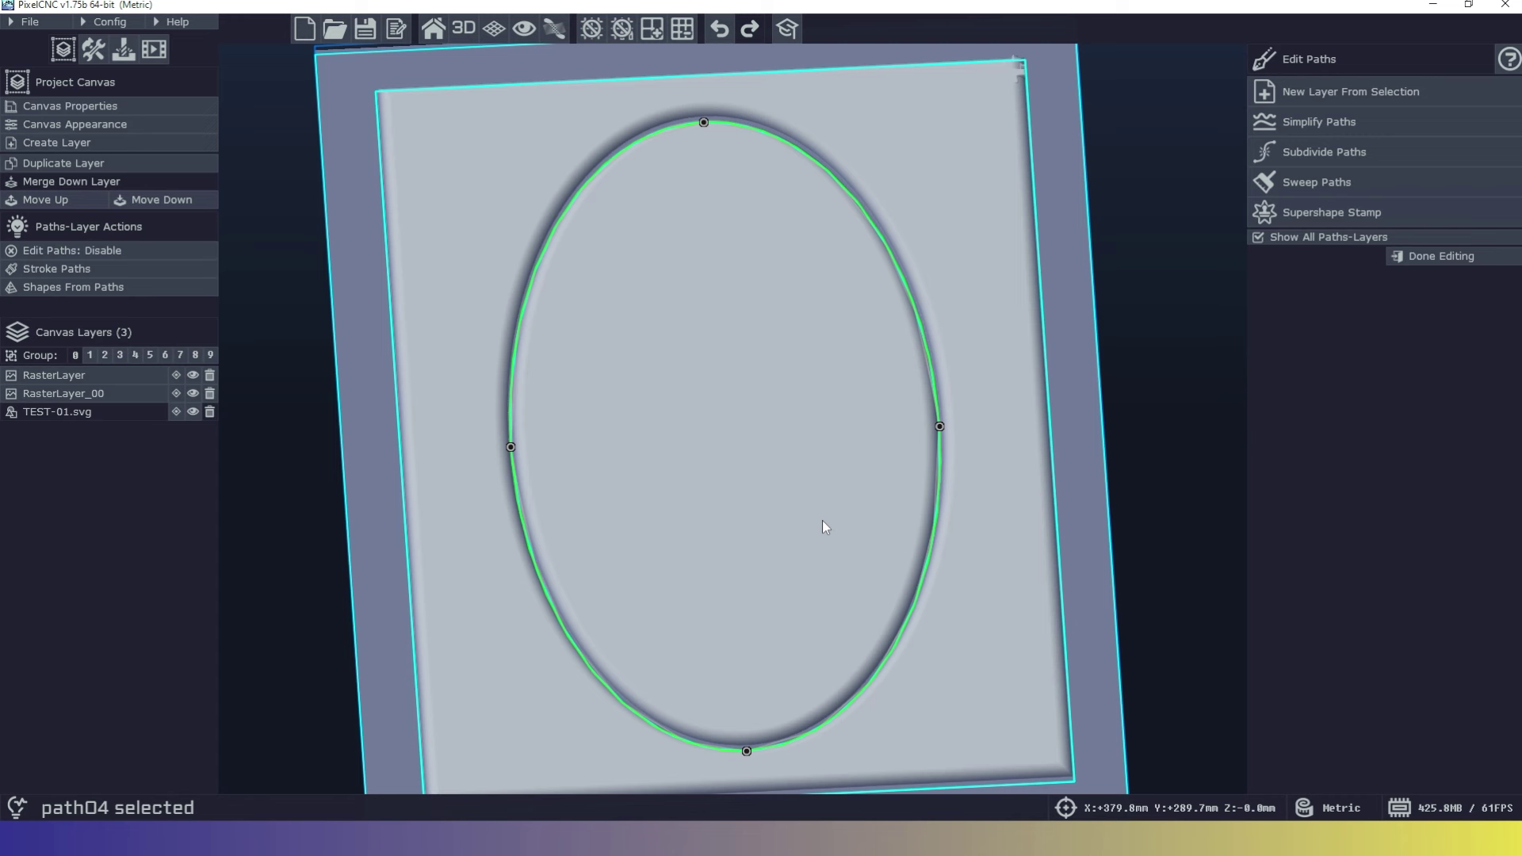
pyautogui.click(193, 394)
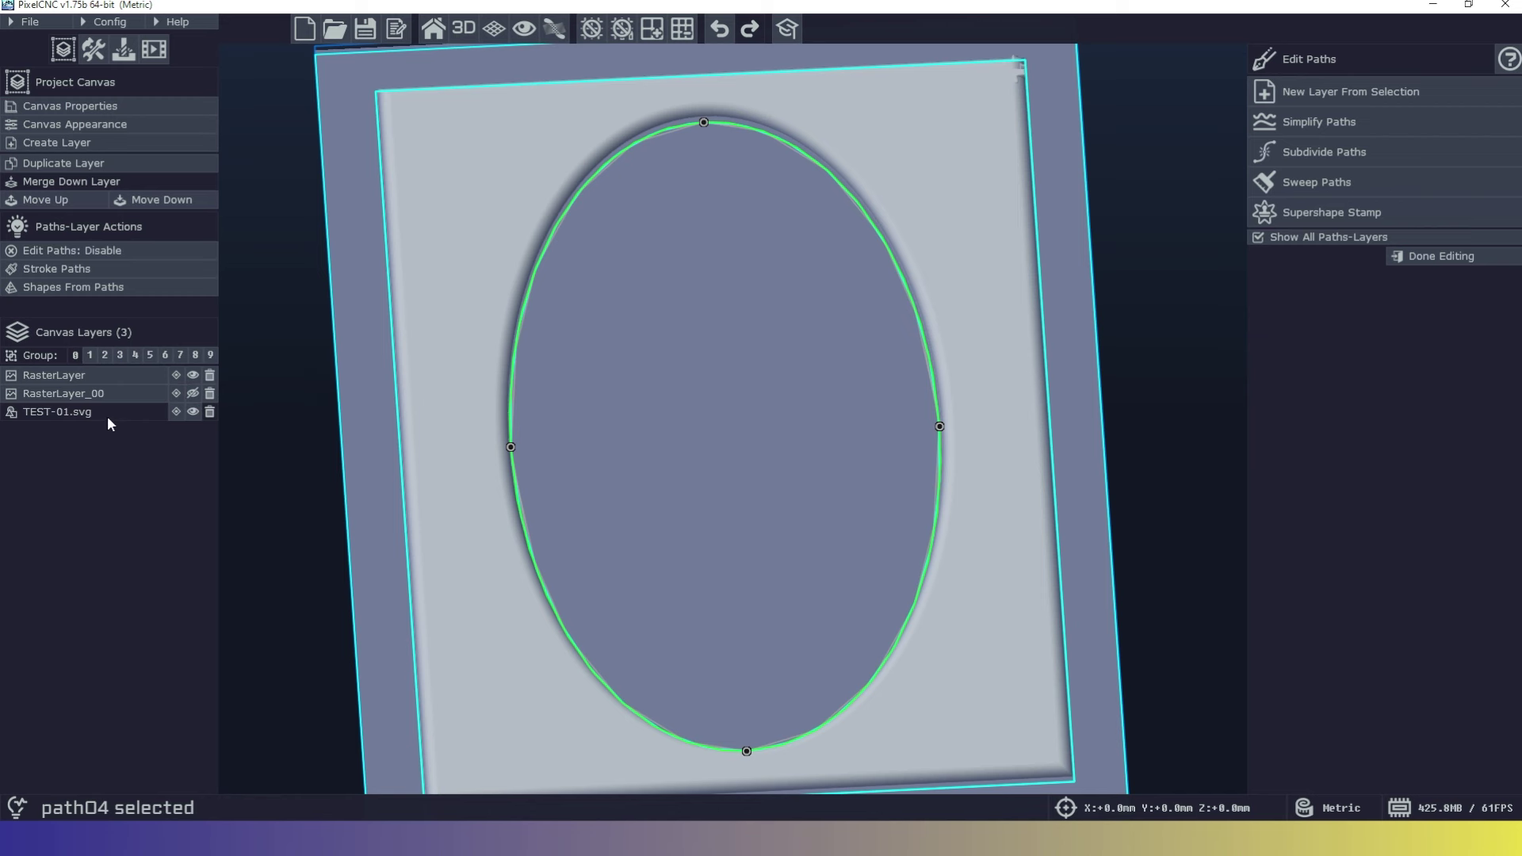
pyautogui.click(144, 252)
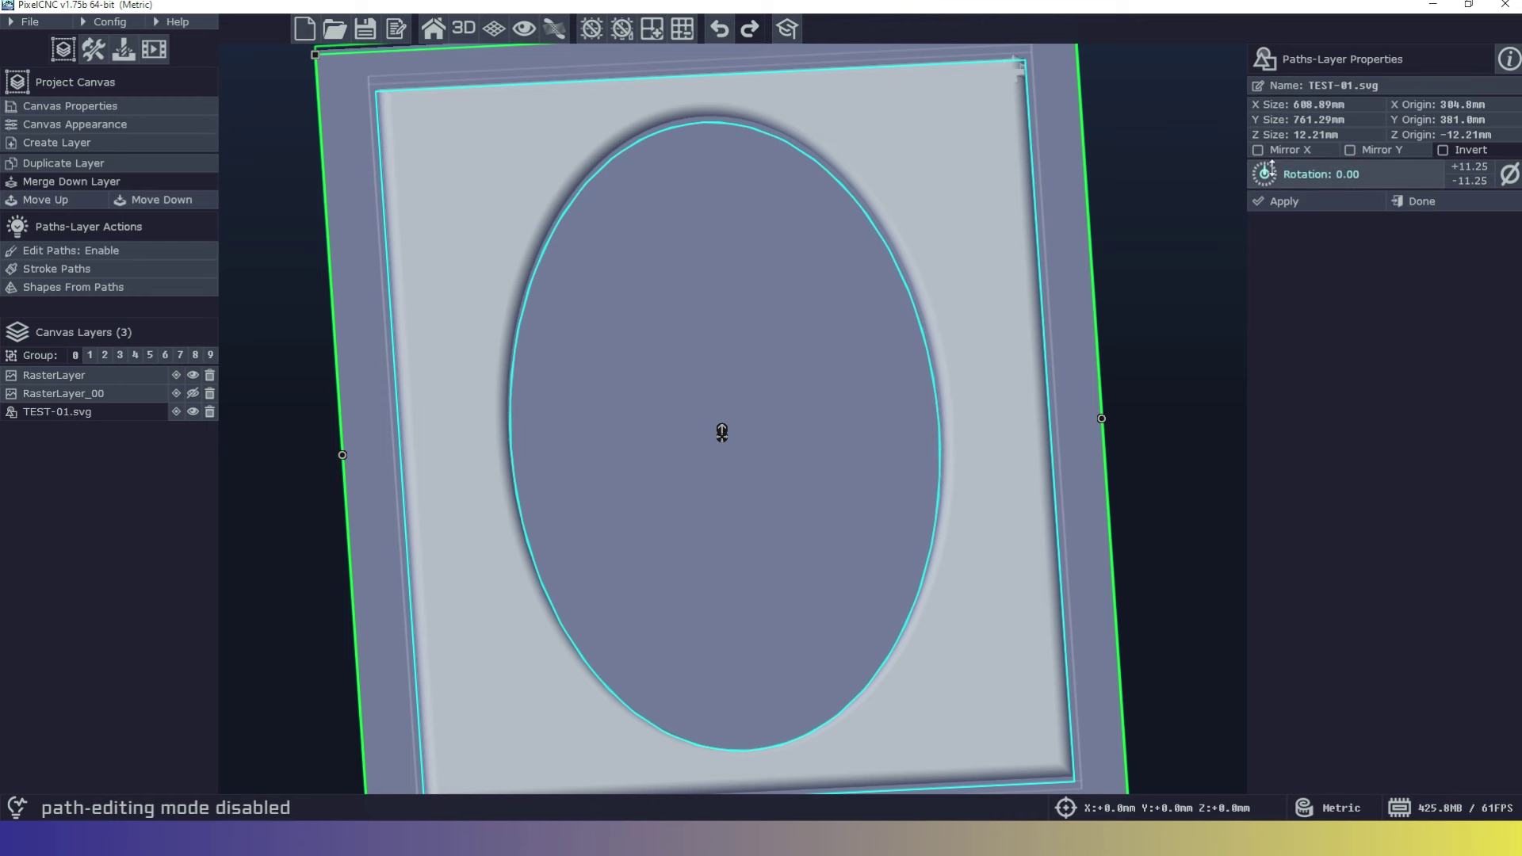
# Change the TEST-01.svg Z Size from 12.21 to 6 mm and apply it
pyautogui.click(1347, 134)
pyautogui.doubleClick(1347, 134)
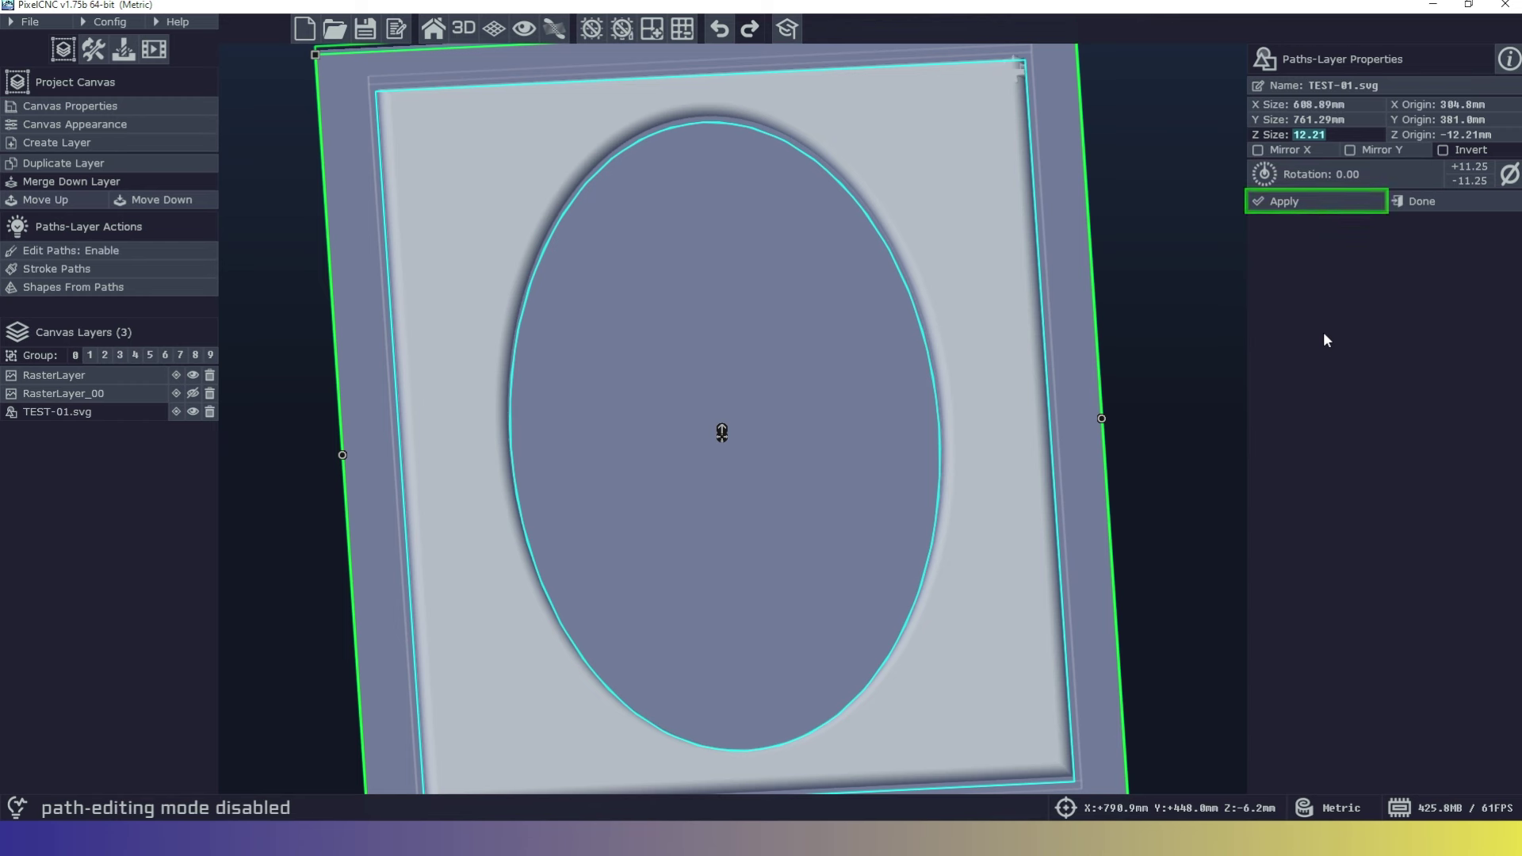
pyautogui.write('6')
pyautogui.click(1302, 213)
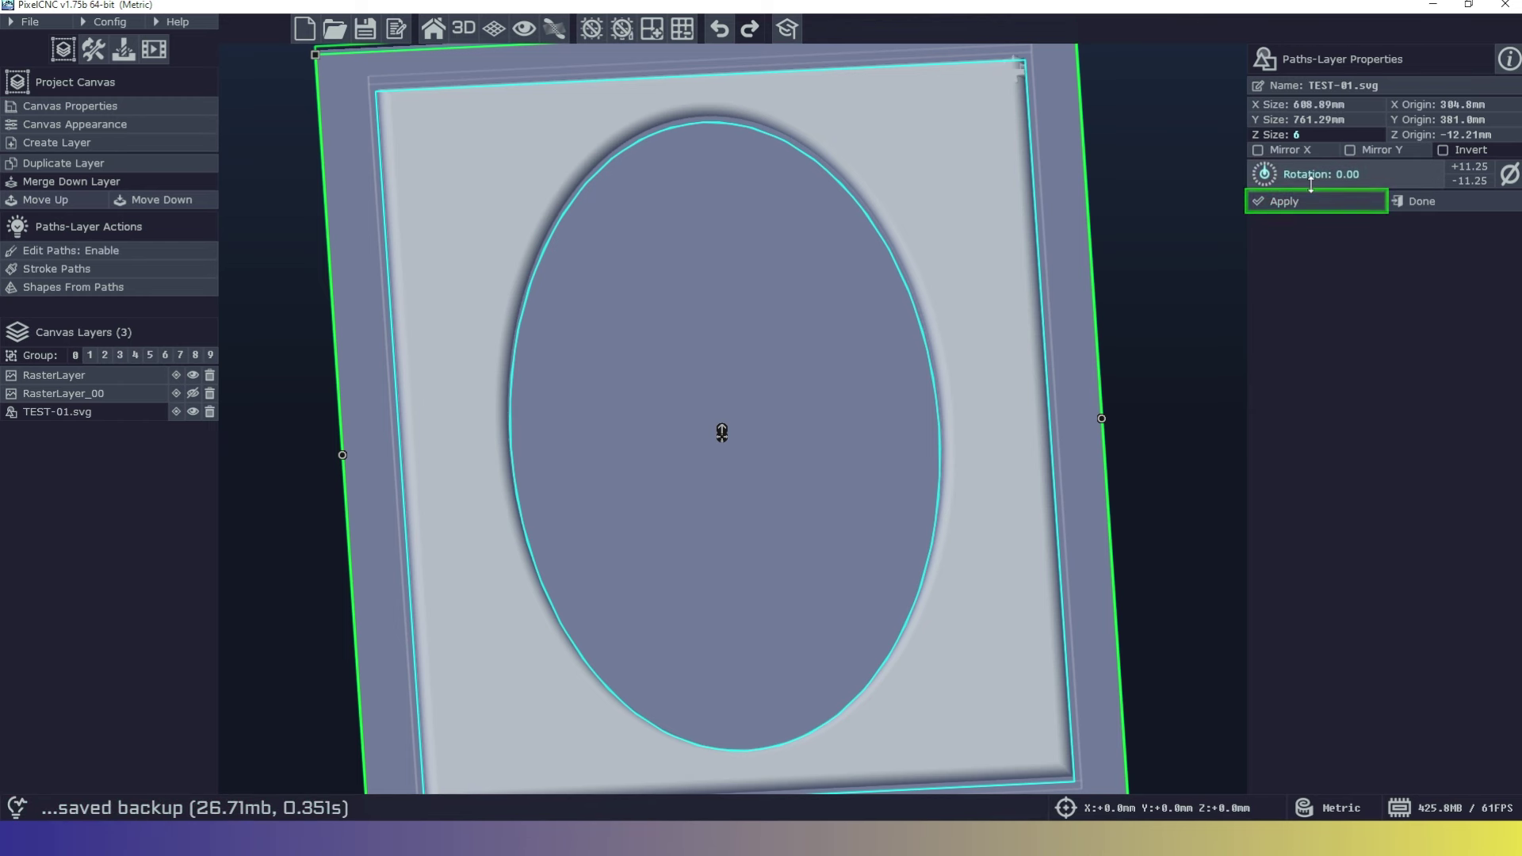
pyautogui.click(1310, 209)
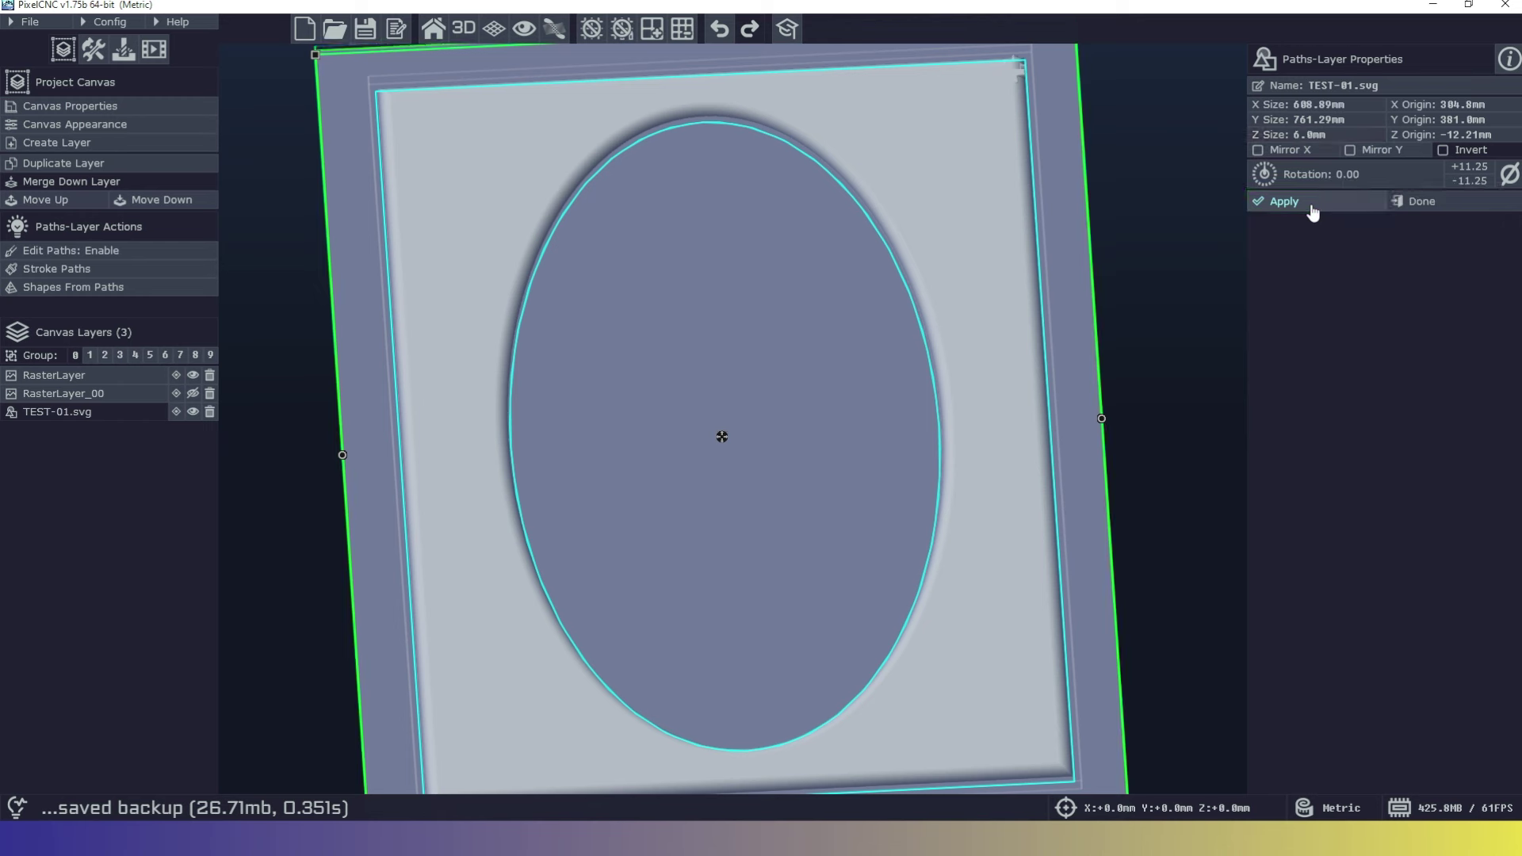
# Generate RasterLayer_01 from the ellipse path at 6 mm height, then orbit to perspective
pyautogui.click(107, 250)
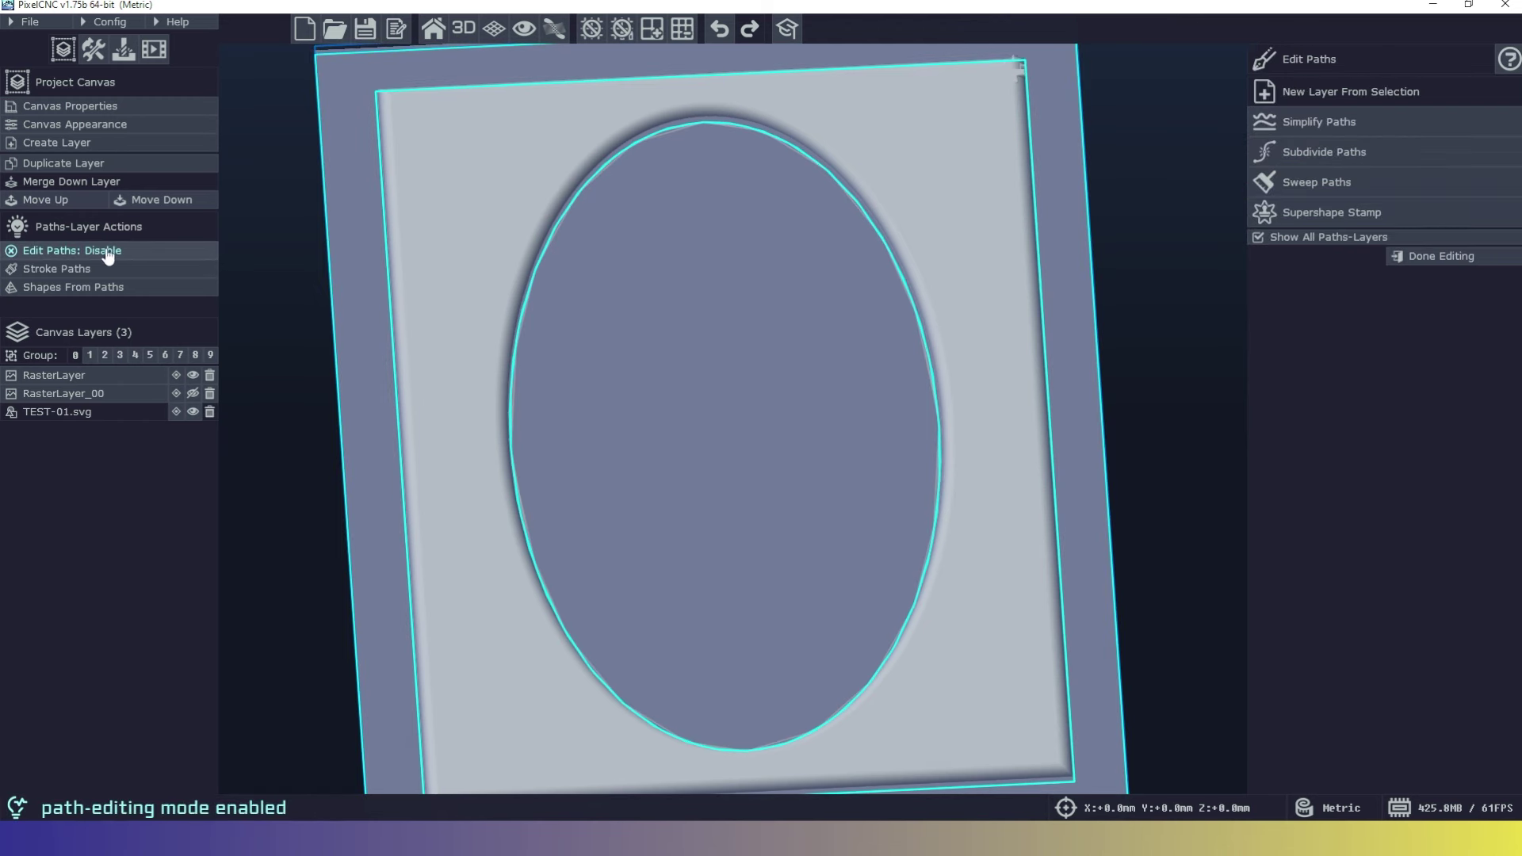
pyautogui.click(511, 450)
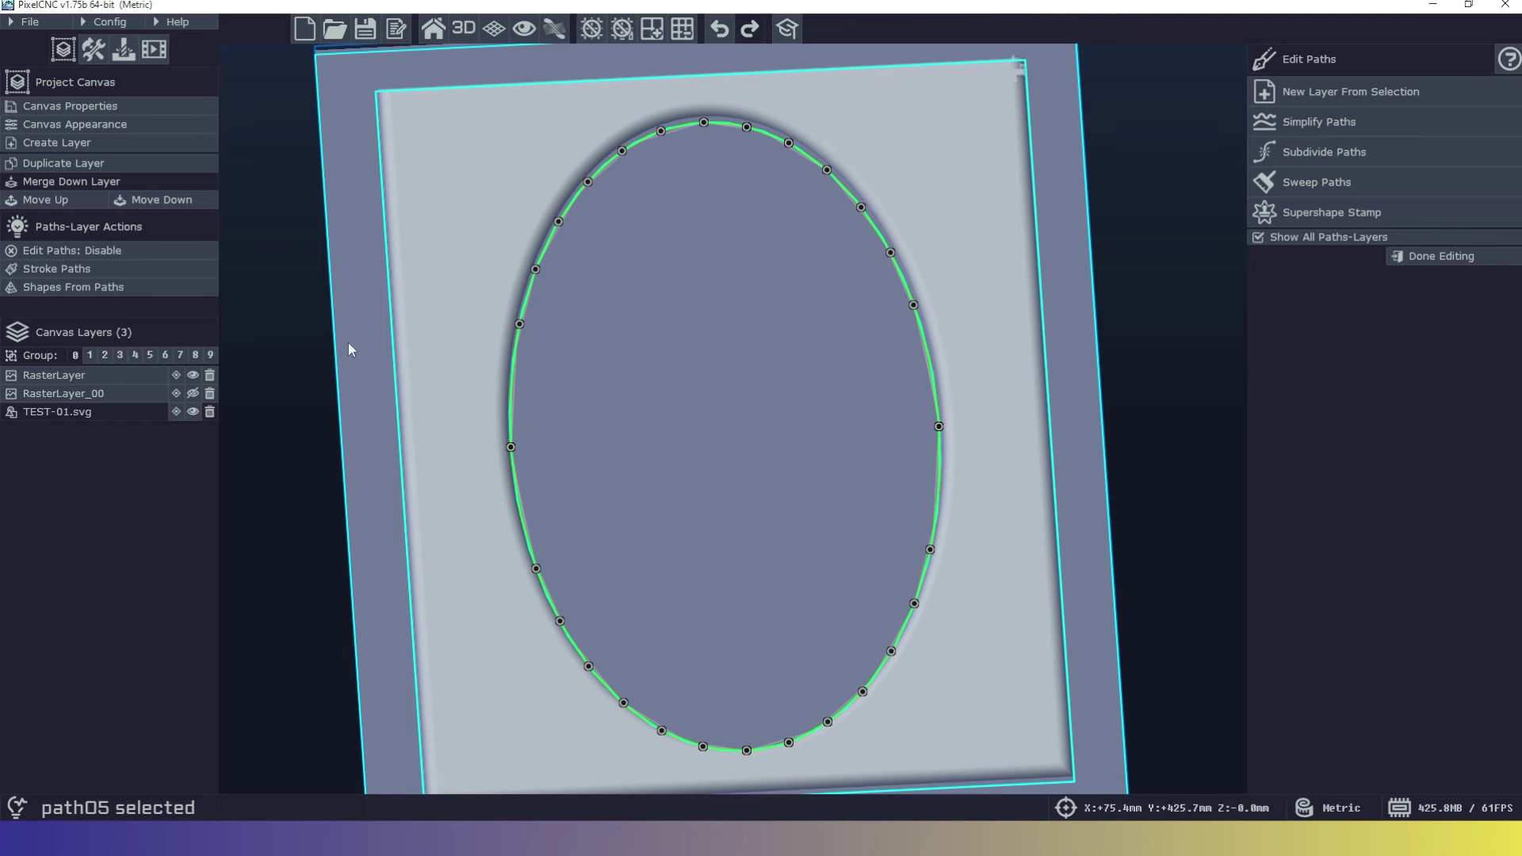
pyautogui.click(112, 290)
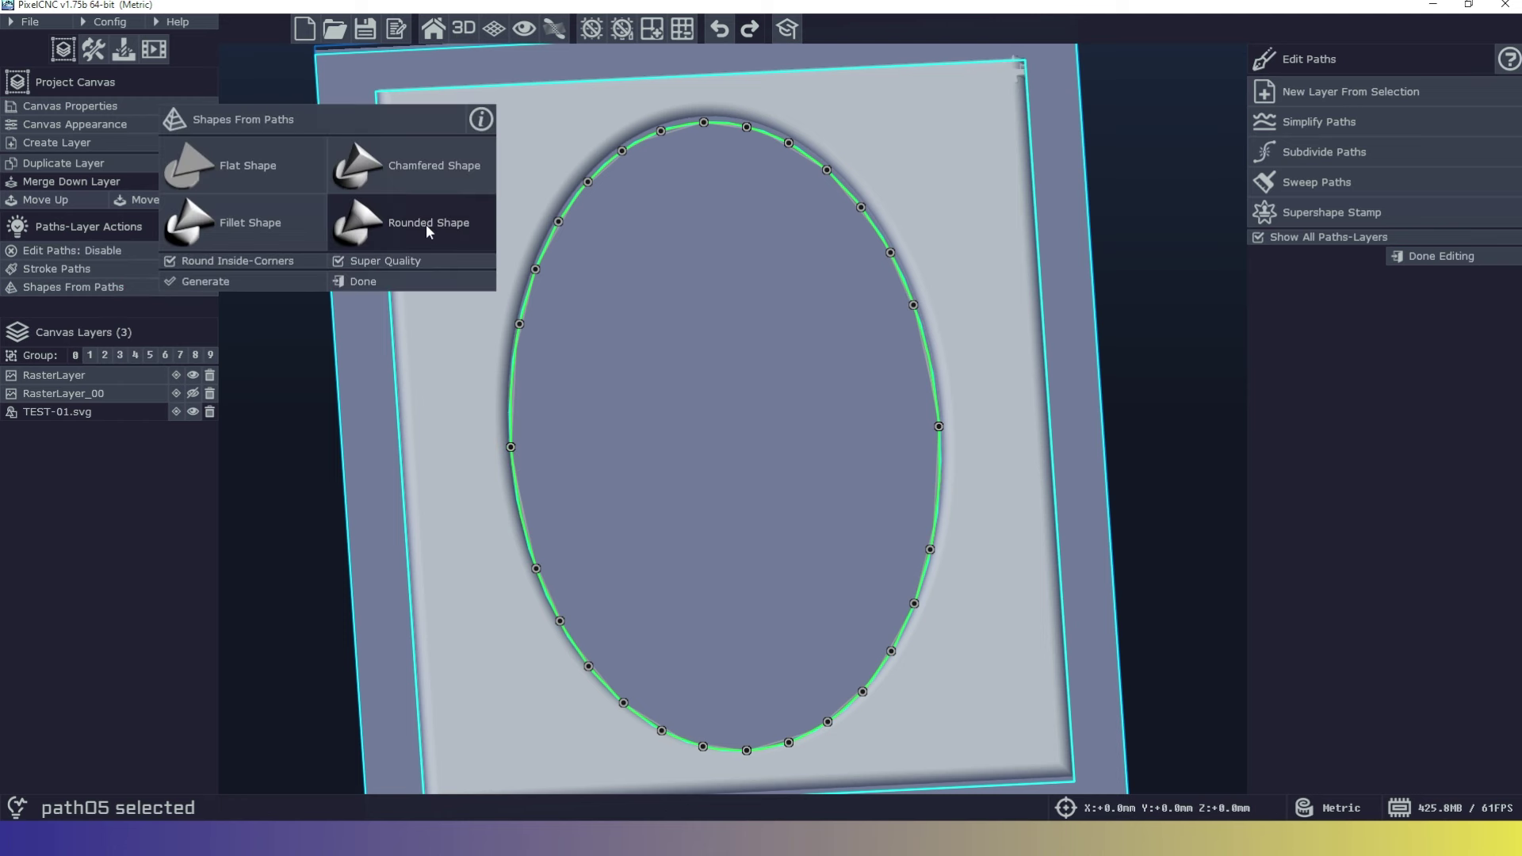
pyautogui.click(236, 290)
pyautogui.click(357, 282)
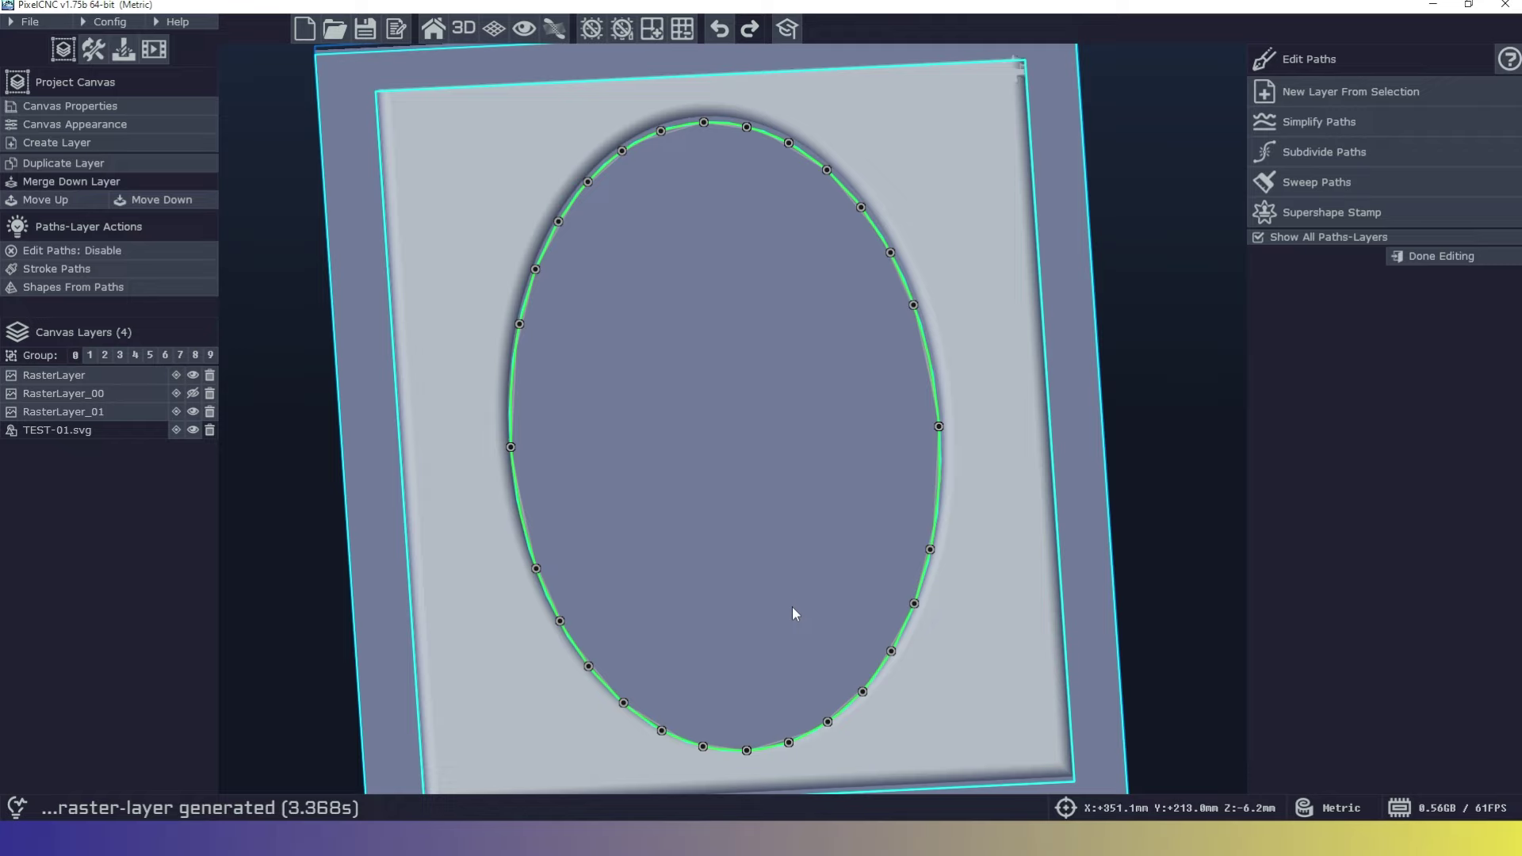
pyautogui.moveTo(792, 606); pyautogui.dragTo(801, 500, button='middle')
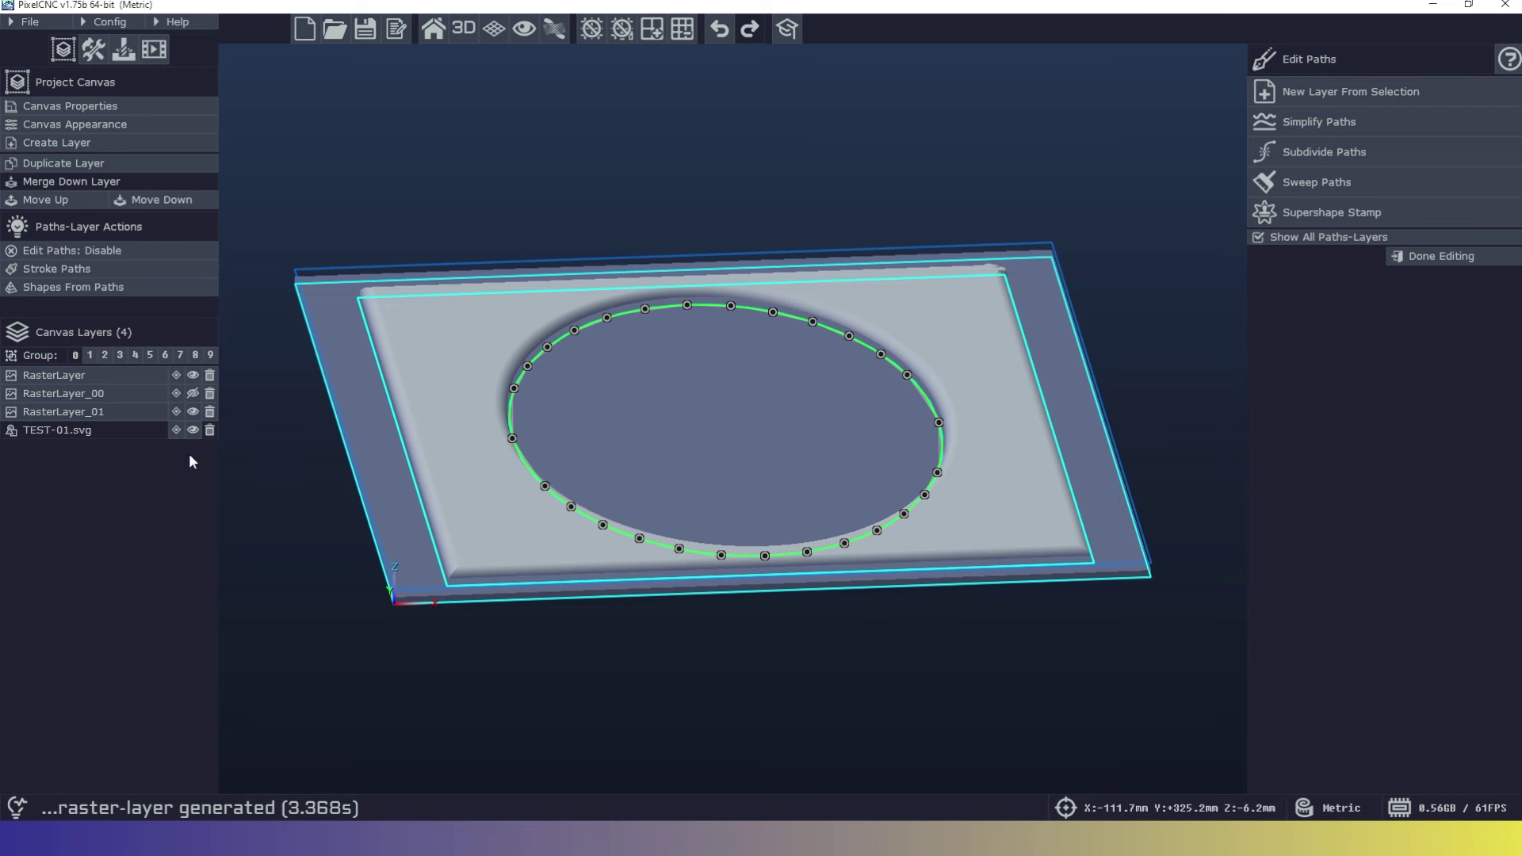
# Select RasterLayer_01 and apply trial Z origins of -6 mm, then -4 mm
pyautogui.click(128, 409)
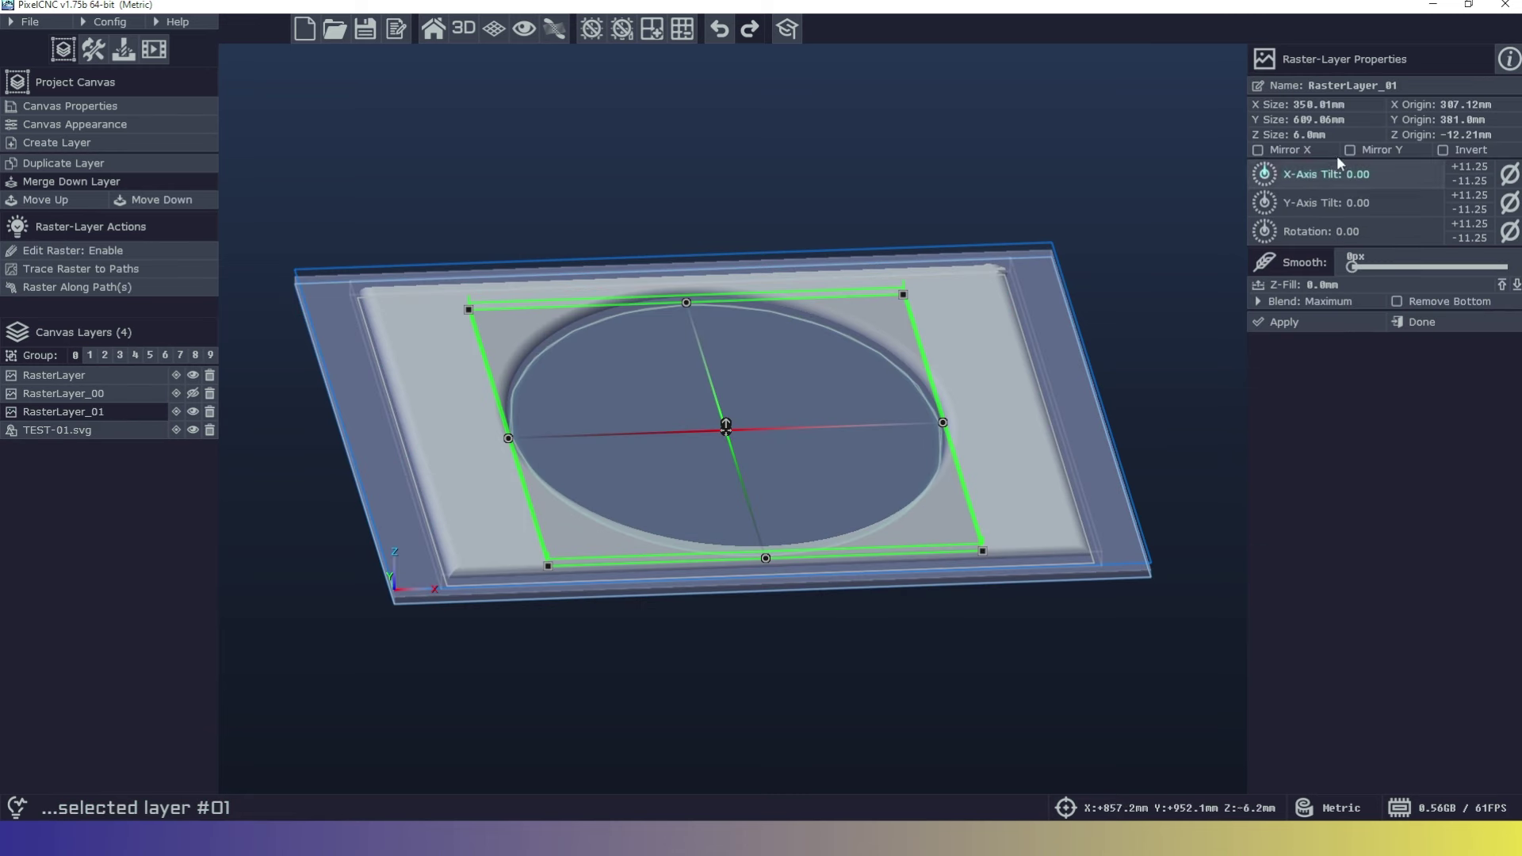
pyautogui.click(1302, 135)
pyautogui.doubleClick(1479, 134)
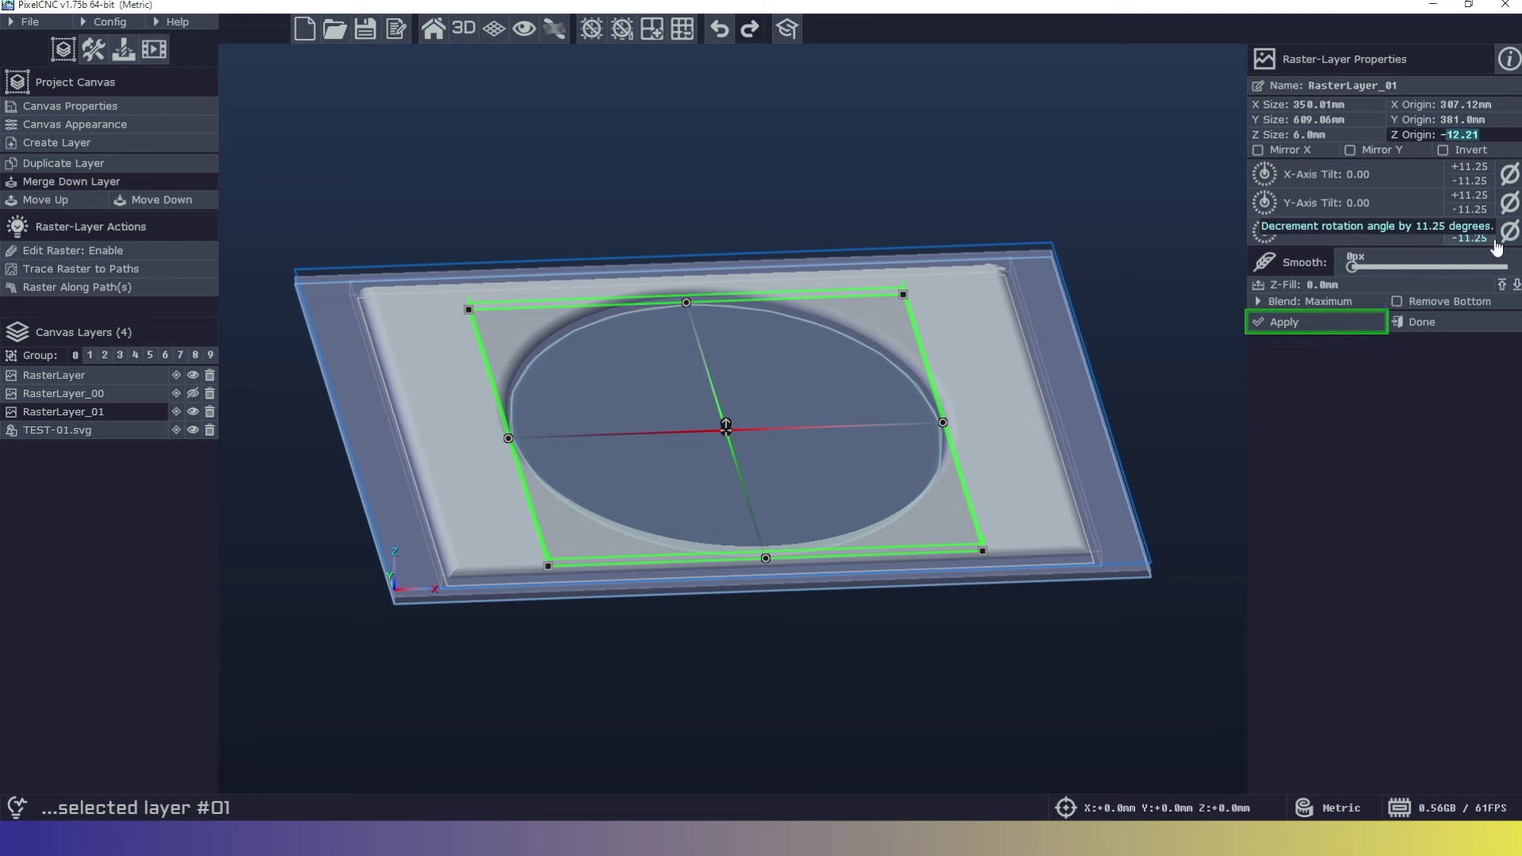
pyautogui.write('6')
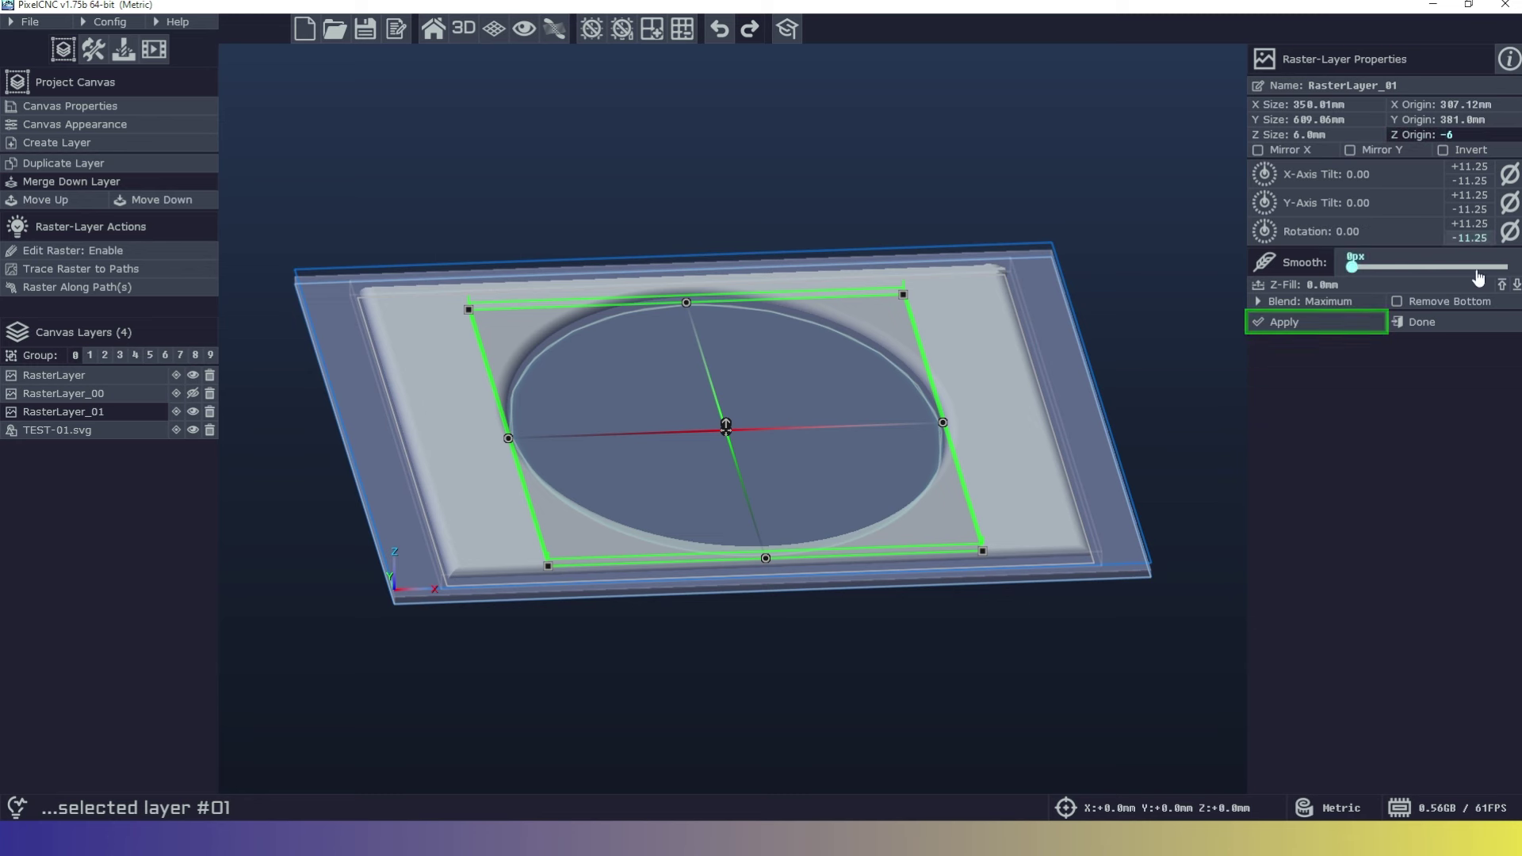
pyautogui.click(1309, 322)
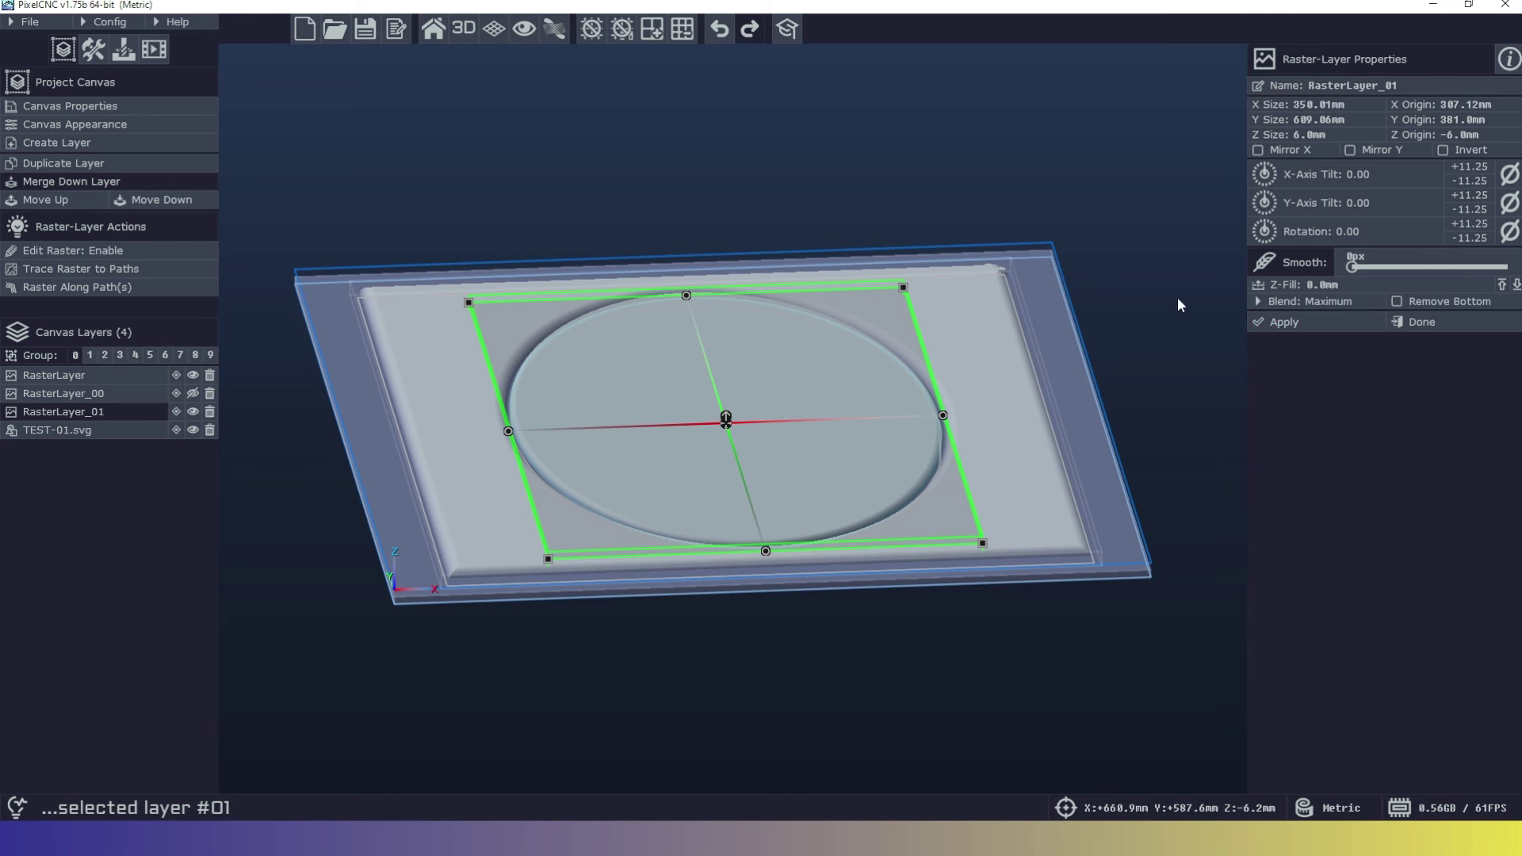
pyautogui.doubleClick(1457, 135)
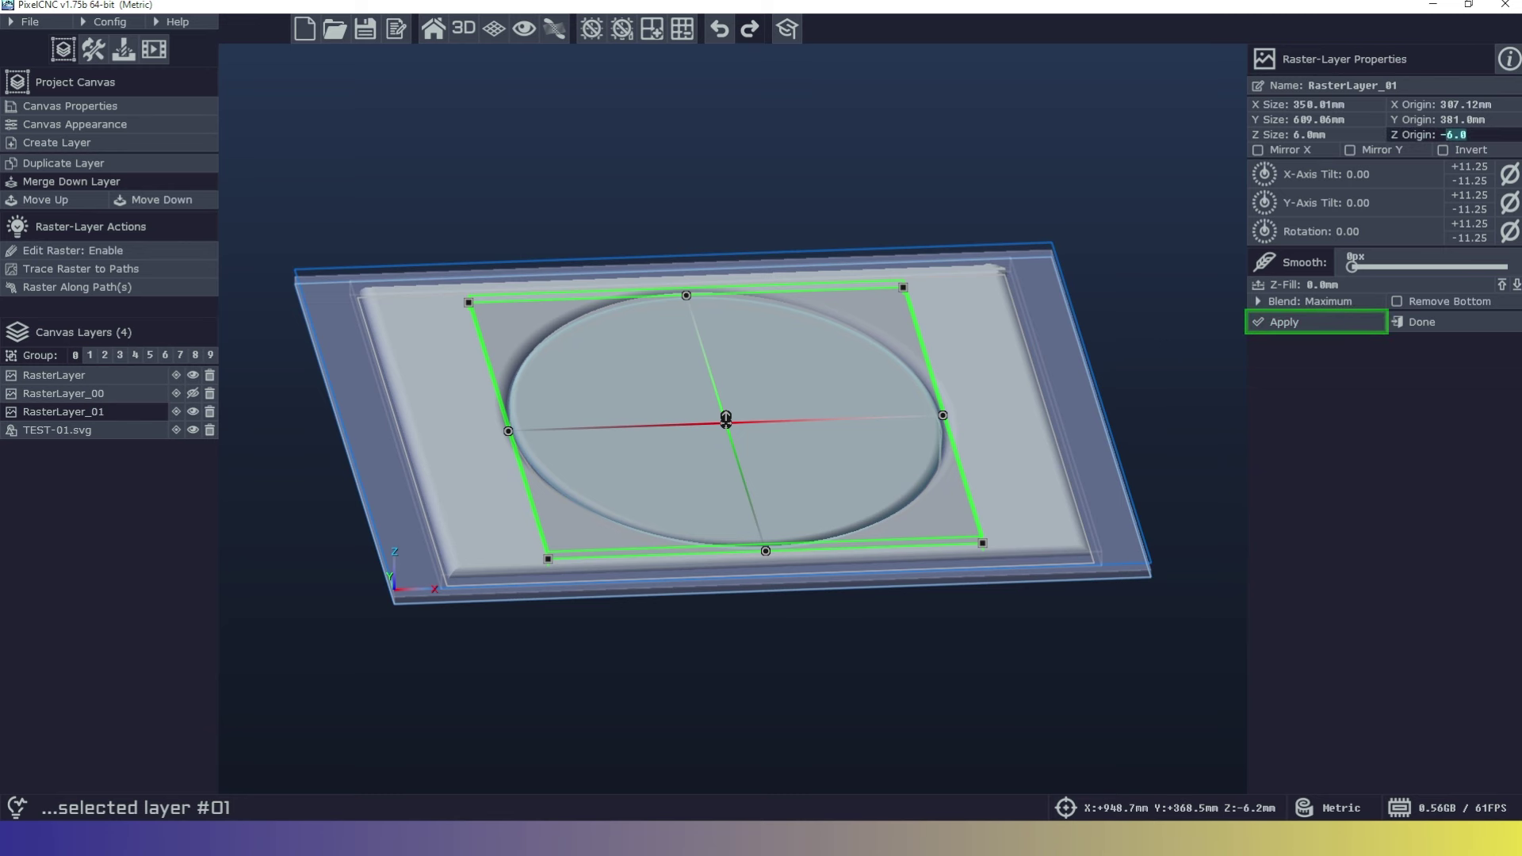
pyautogui.write('4')
pyautogui.press('Return')
pyautogui.click(1323, 329)
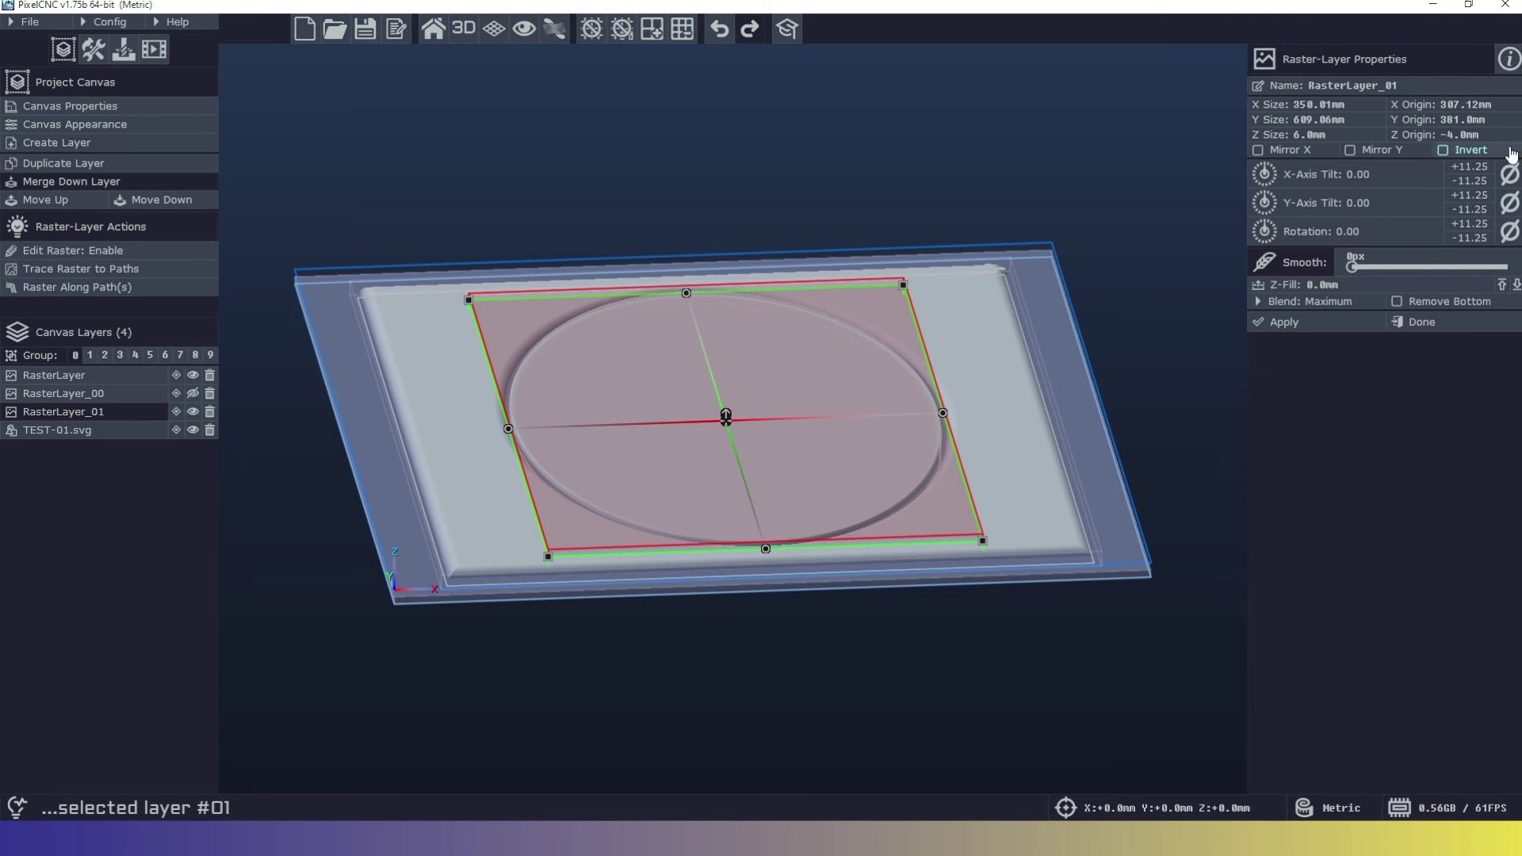
# Apply a -8 mm Z origin to the oval raster layer
pyautogui.doubleClick(1456, 135)
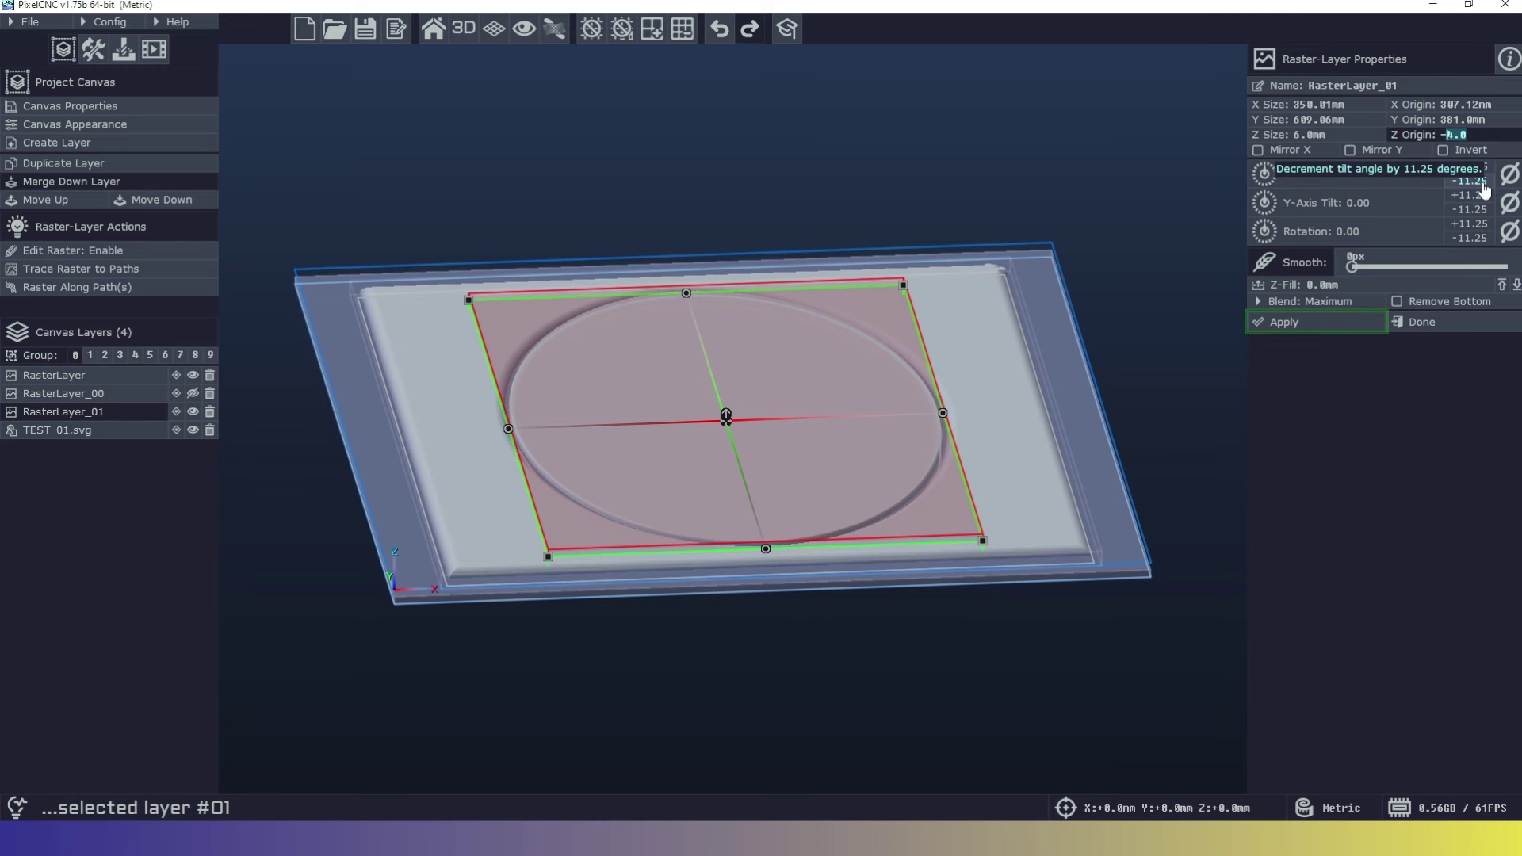
pyautogui.write('-8')
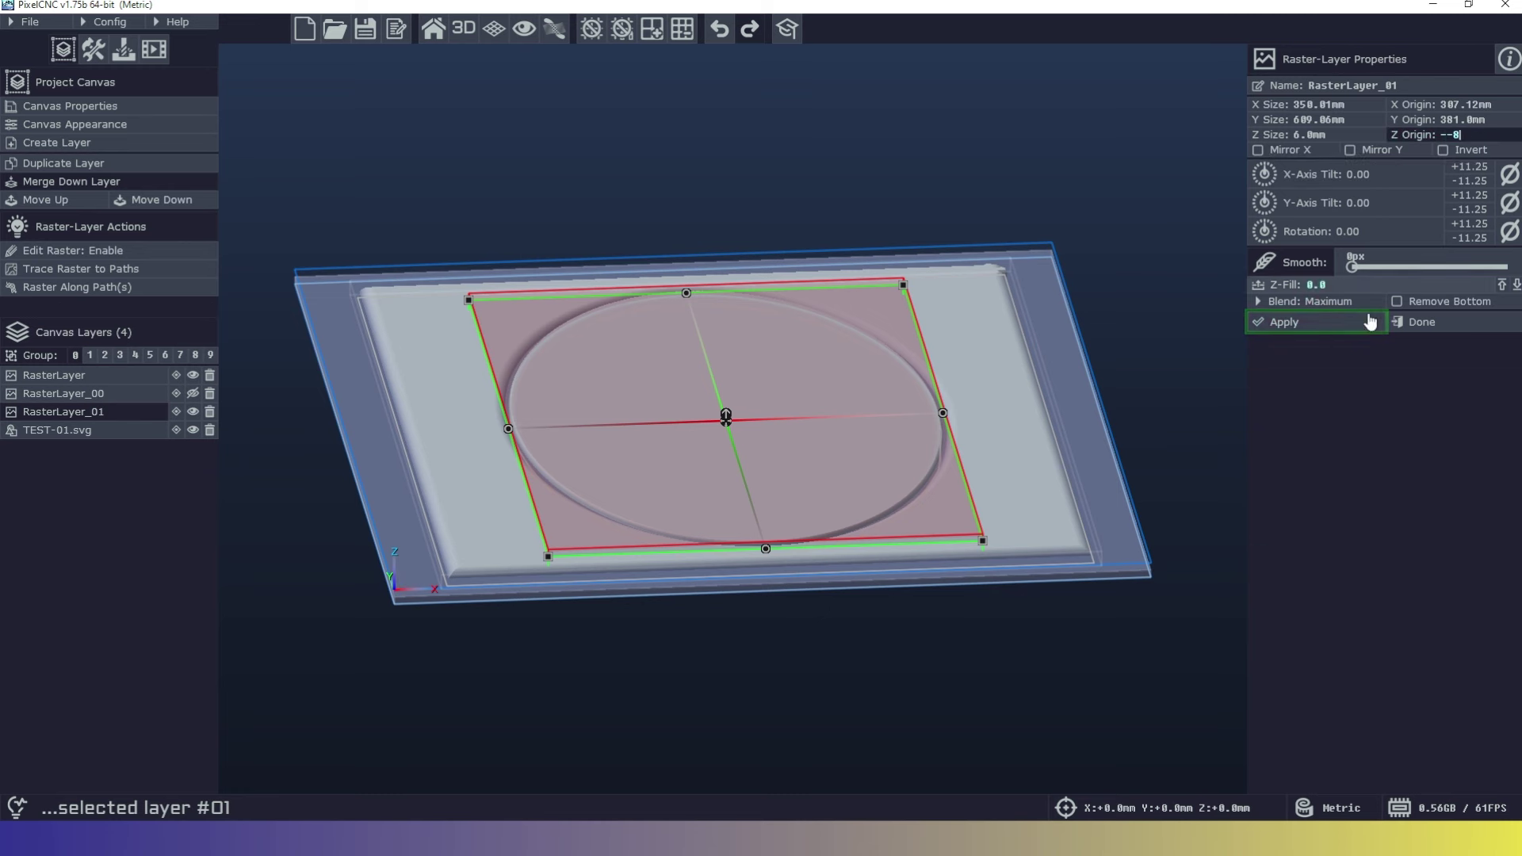
pyautogui.click(1316, 331)
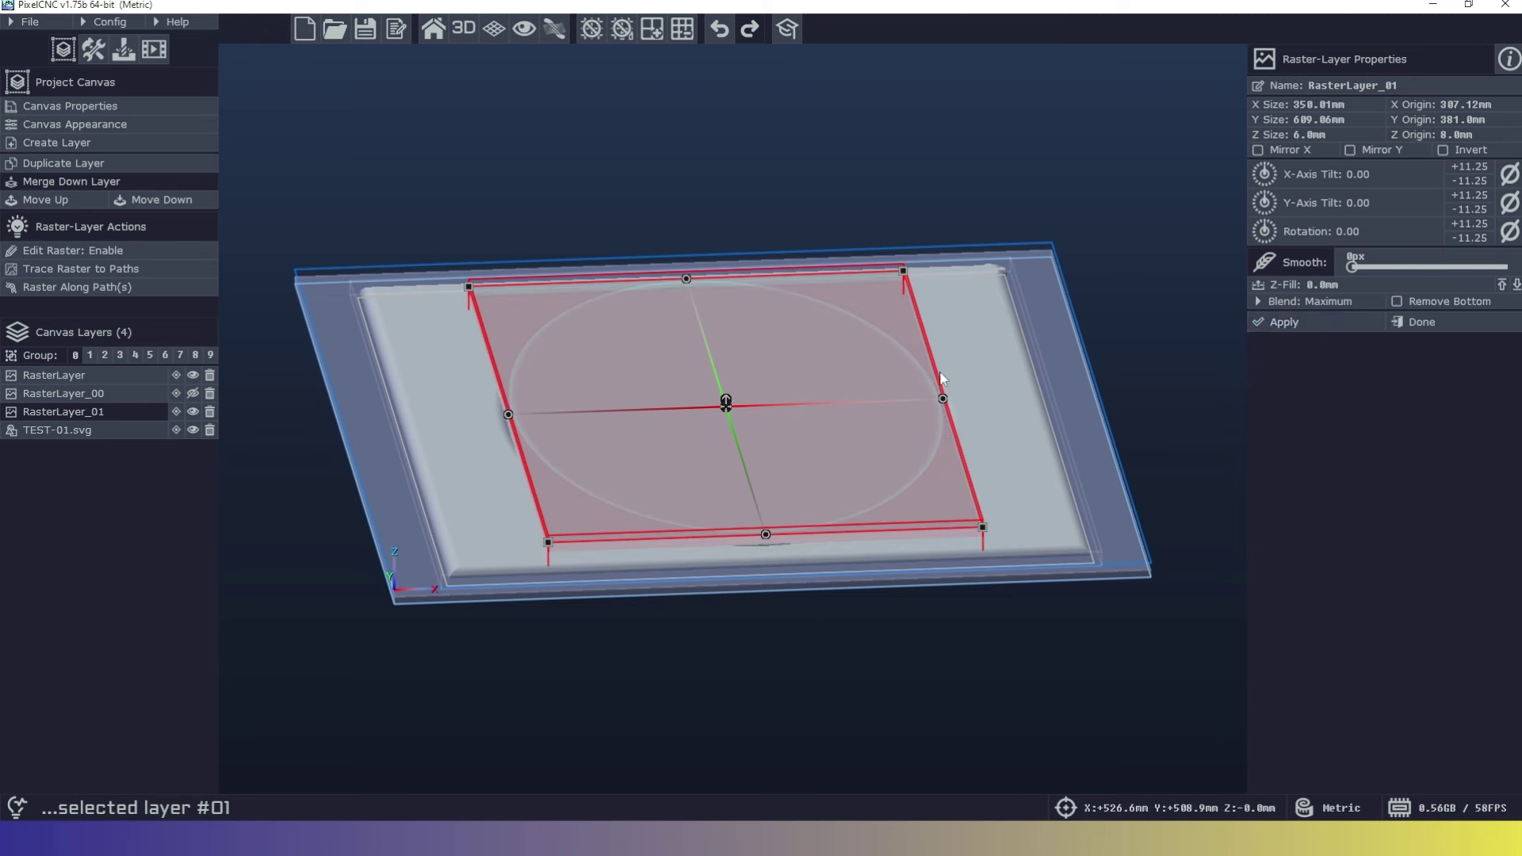
pyautogui.click(1448, 135)
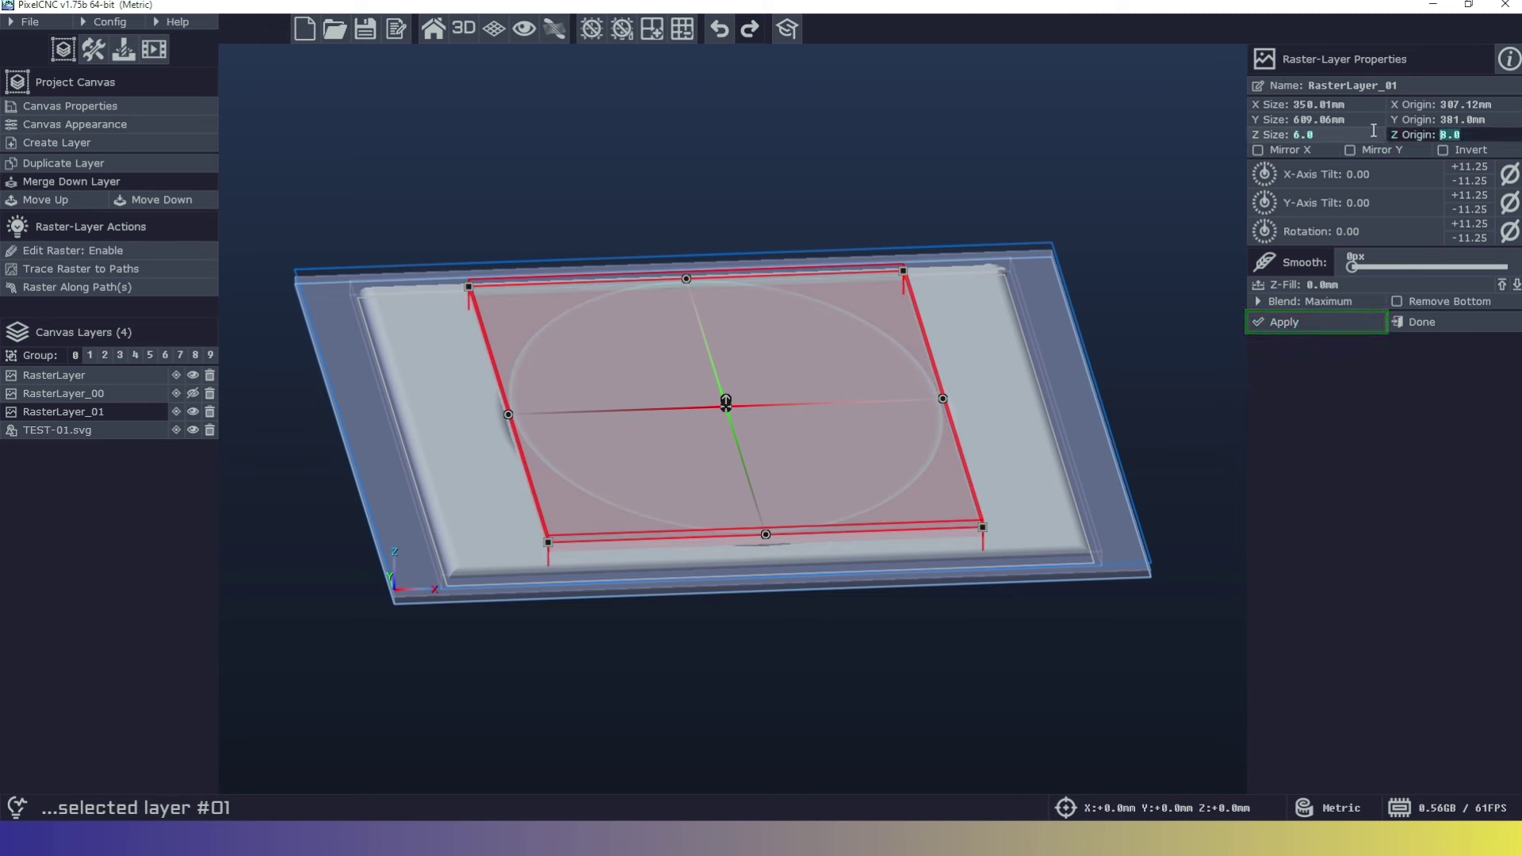
pyautogui.write('-8')
pyautogui.press('Return')
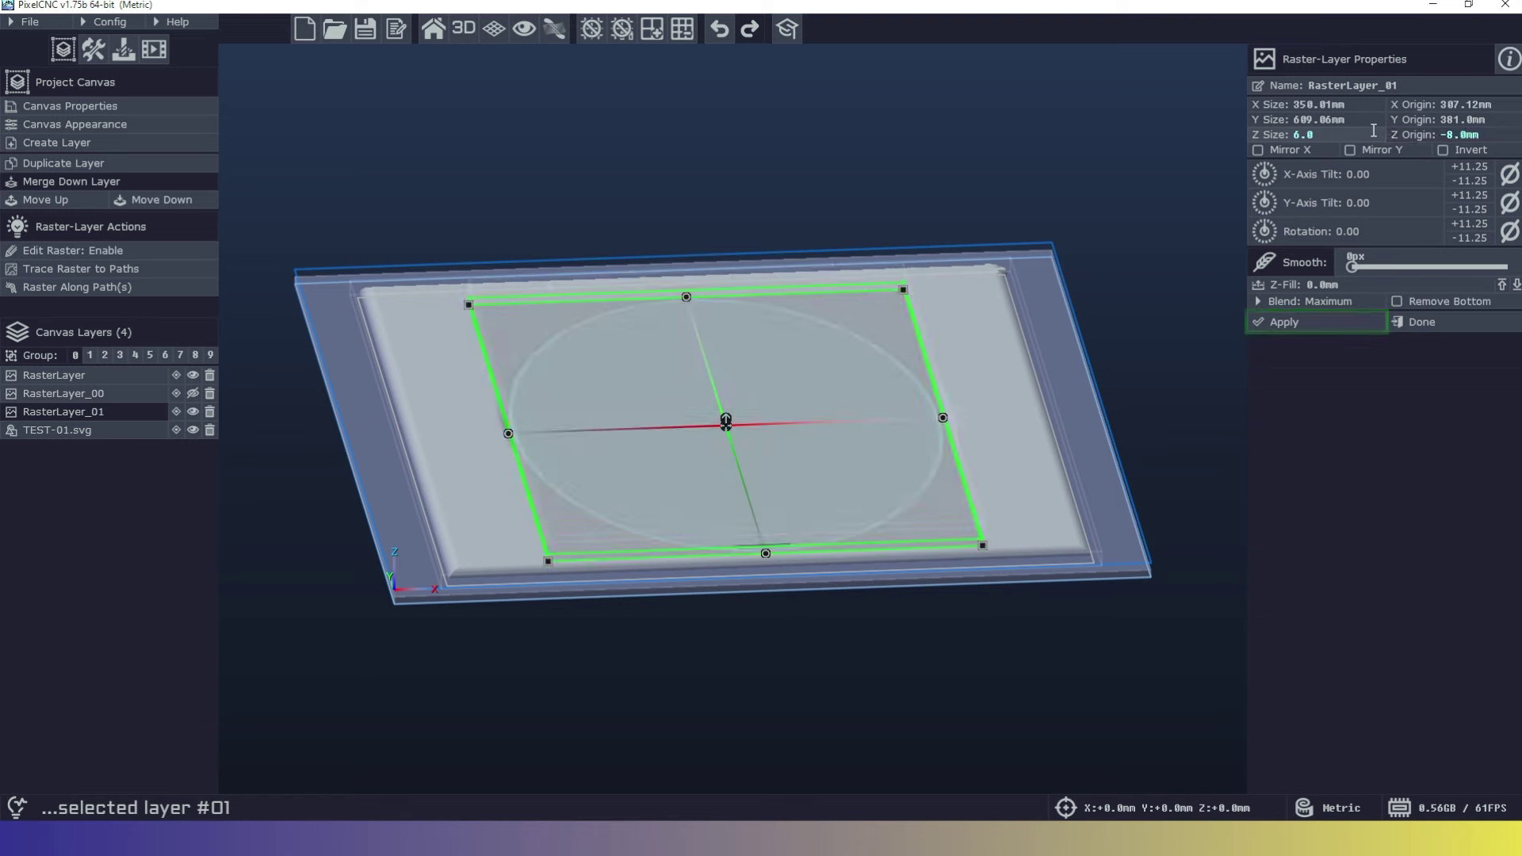
pyautogui.moveTo(725, 423); pyautogui.dragTo(662, 398, button='middle')
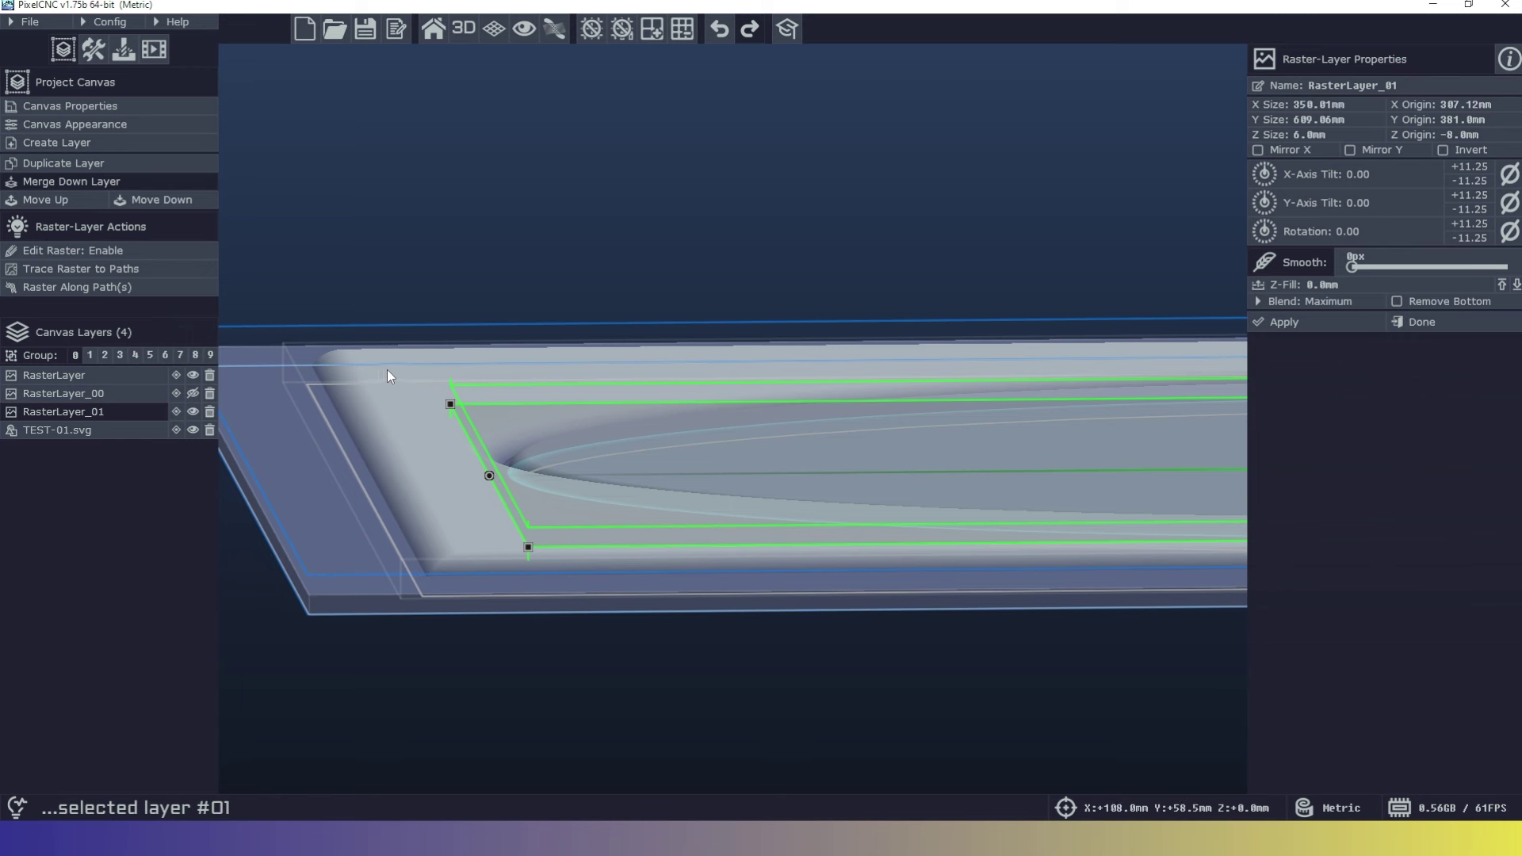
# Apply a -10 mm Z origin and centre the whole circle in the 3D view
pyautogui.click(1408, 135)
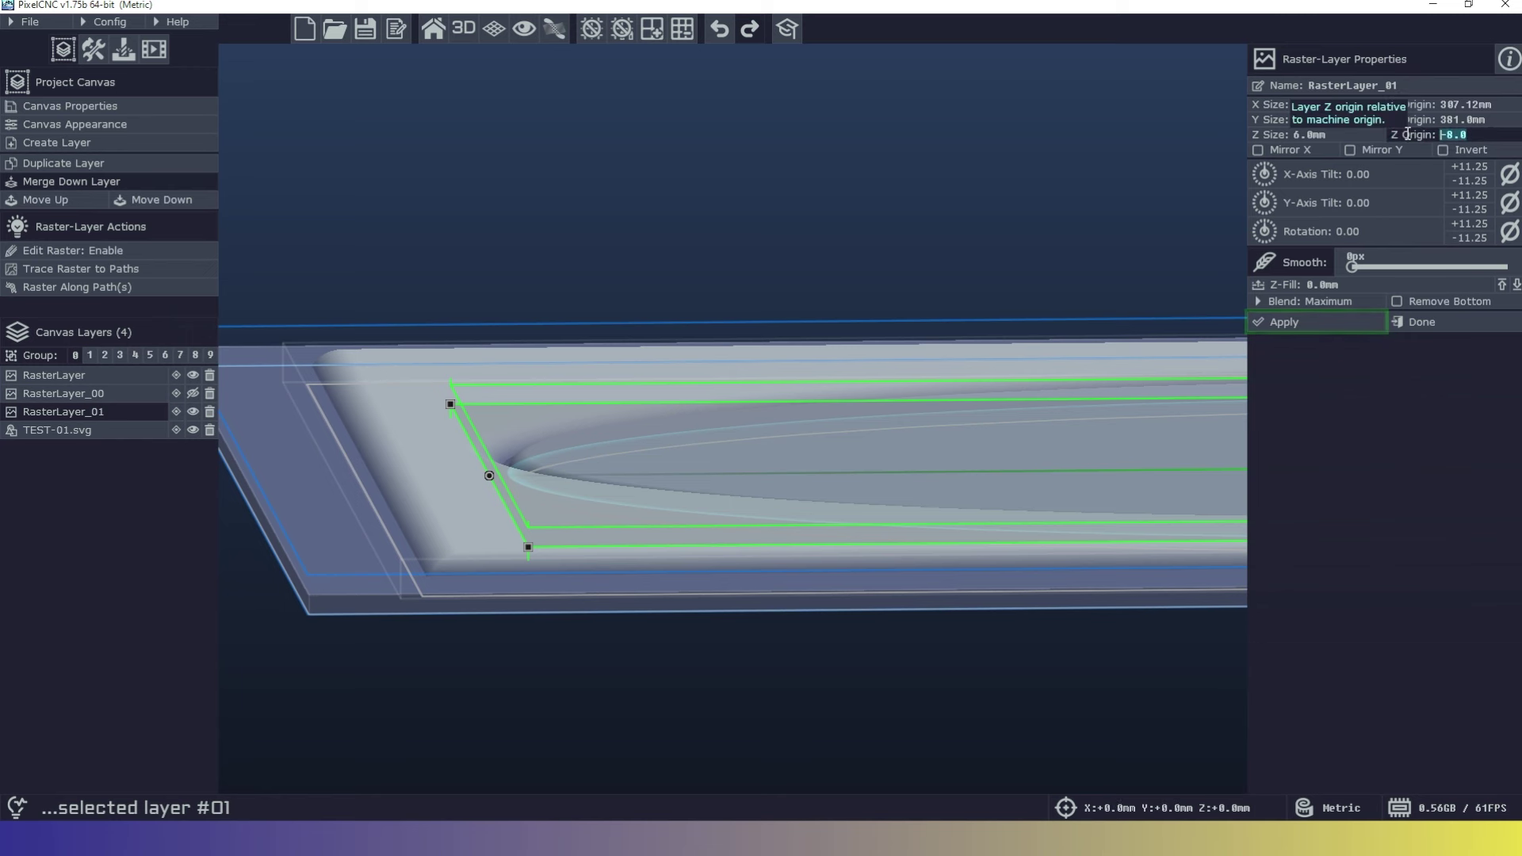
pyautogui.write('-10')
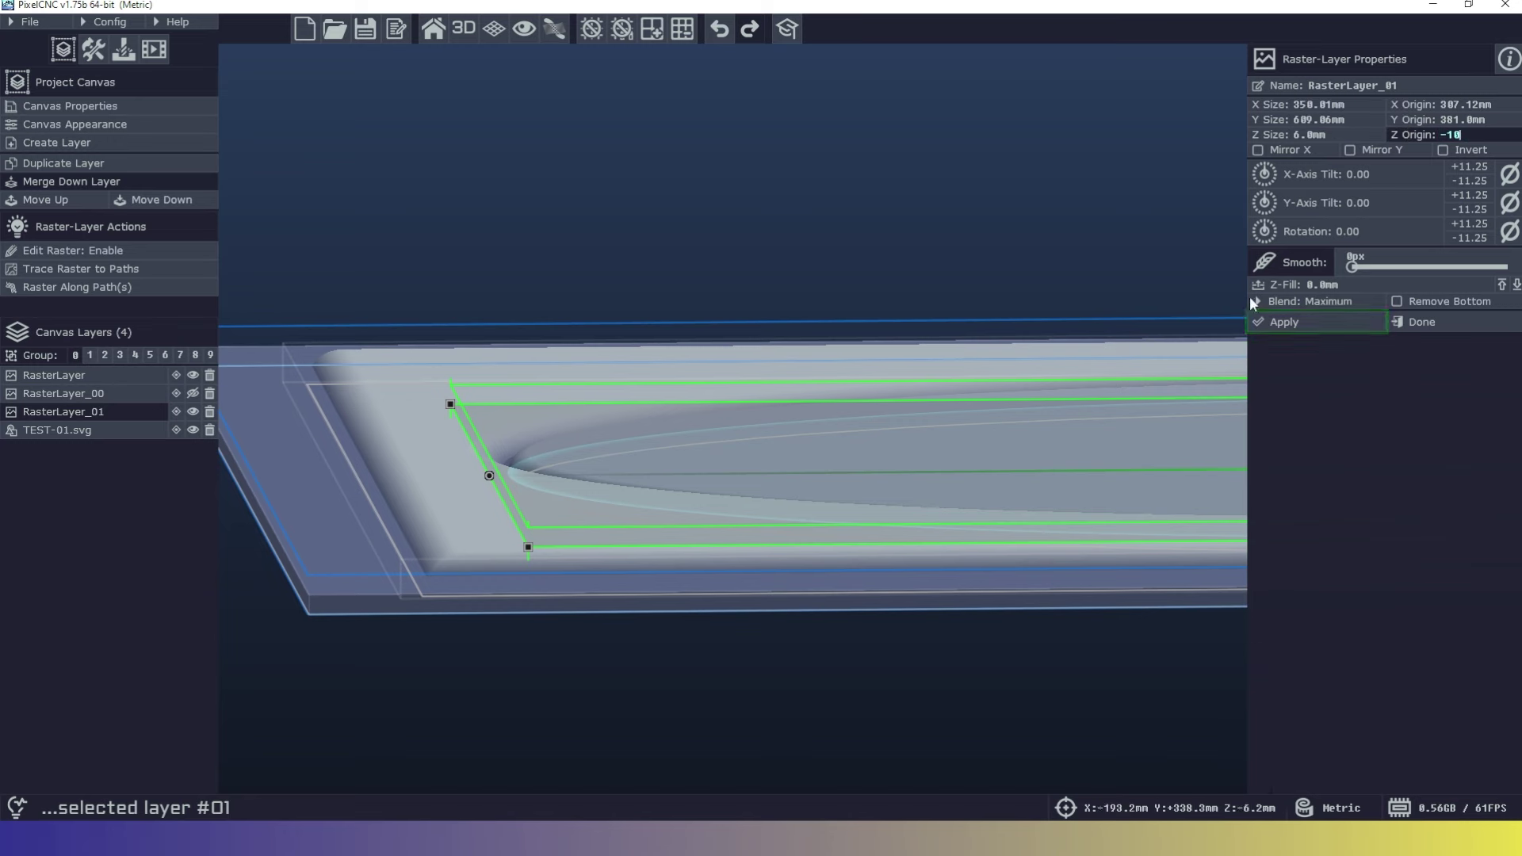
pyautogui.click(1294, 328)
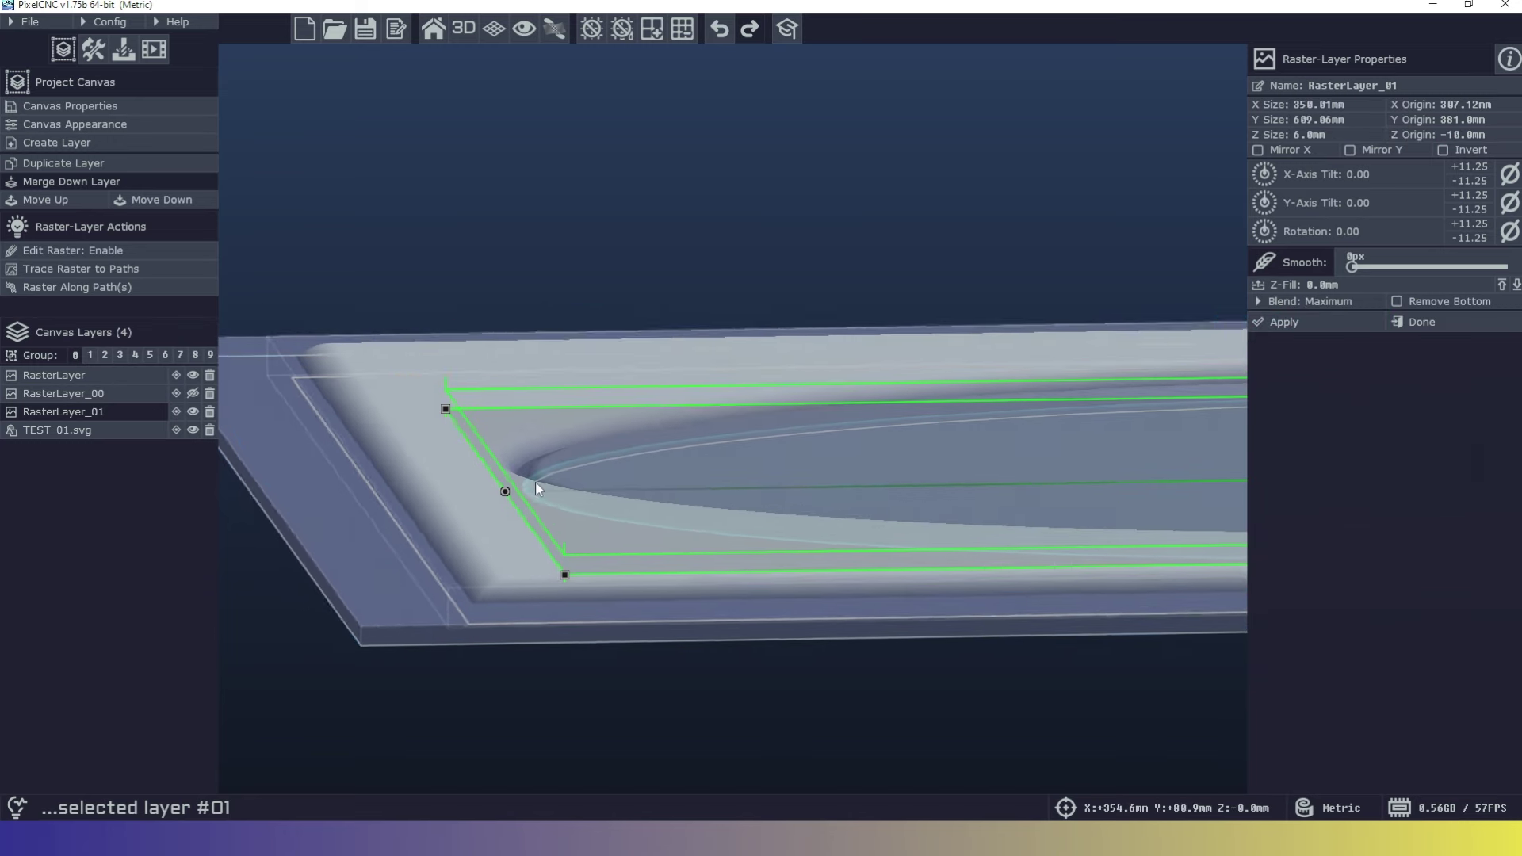
pyautogui.moveTo(535, 481); pyautogui.dragTo(872, 331)
pyautogui.scroll(3, 683, 530)
pyautogui.moveTo(872, 331); pyautogui.dragTo(696, 486, button='right')
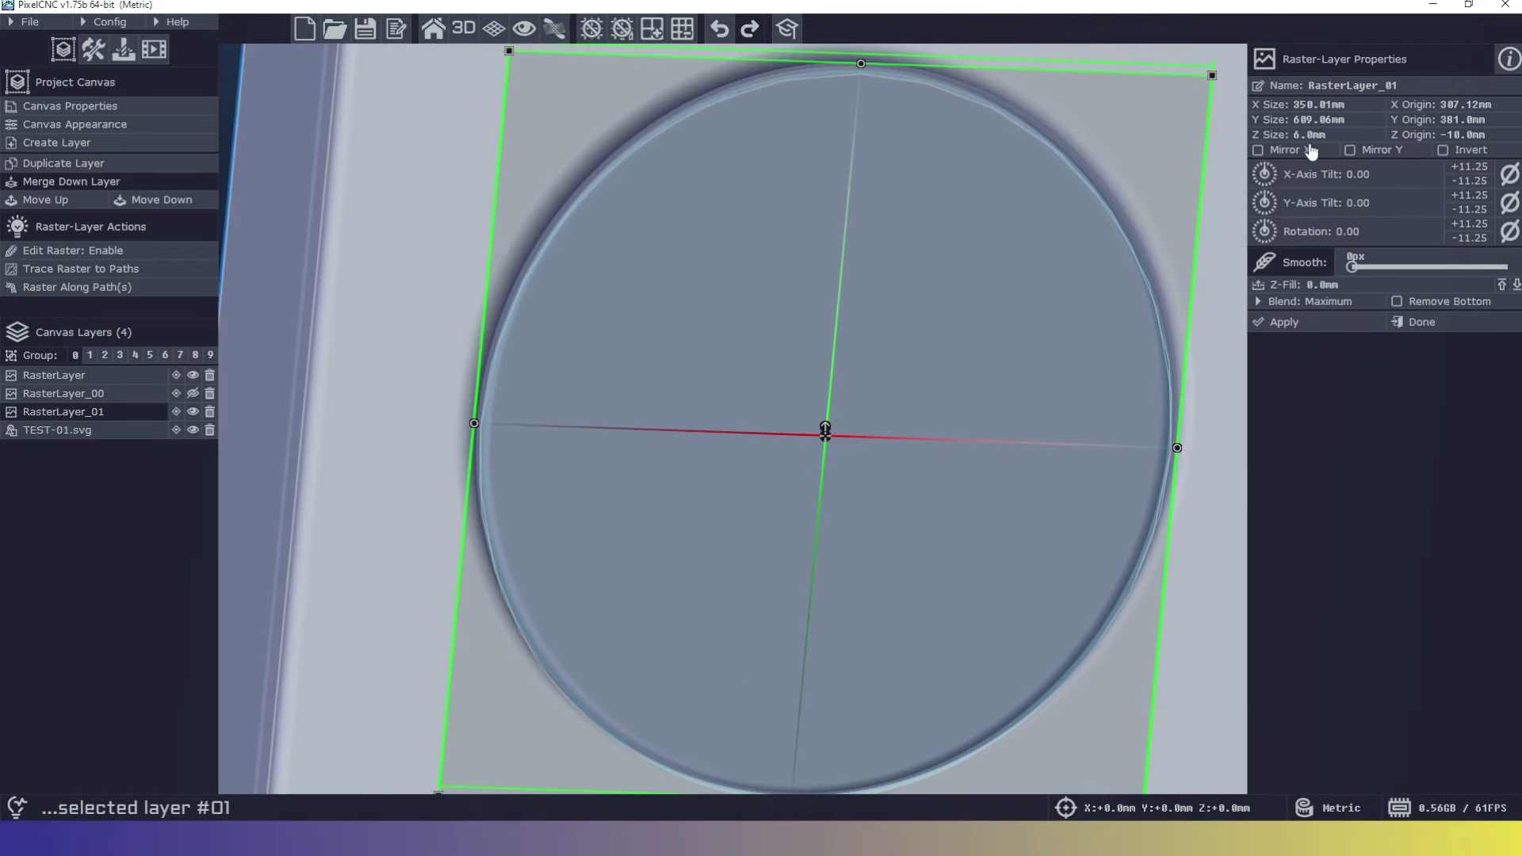
# Give RasterLayer_01 a 4 mm Z size and a -6 mm Z origin, and apply
pyautogui.scroll(-2, 783, 506)
pyautogui.moveTo(864, 469); pyautogui.dragTo(793, 435, button='right')
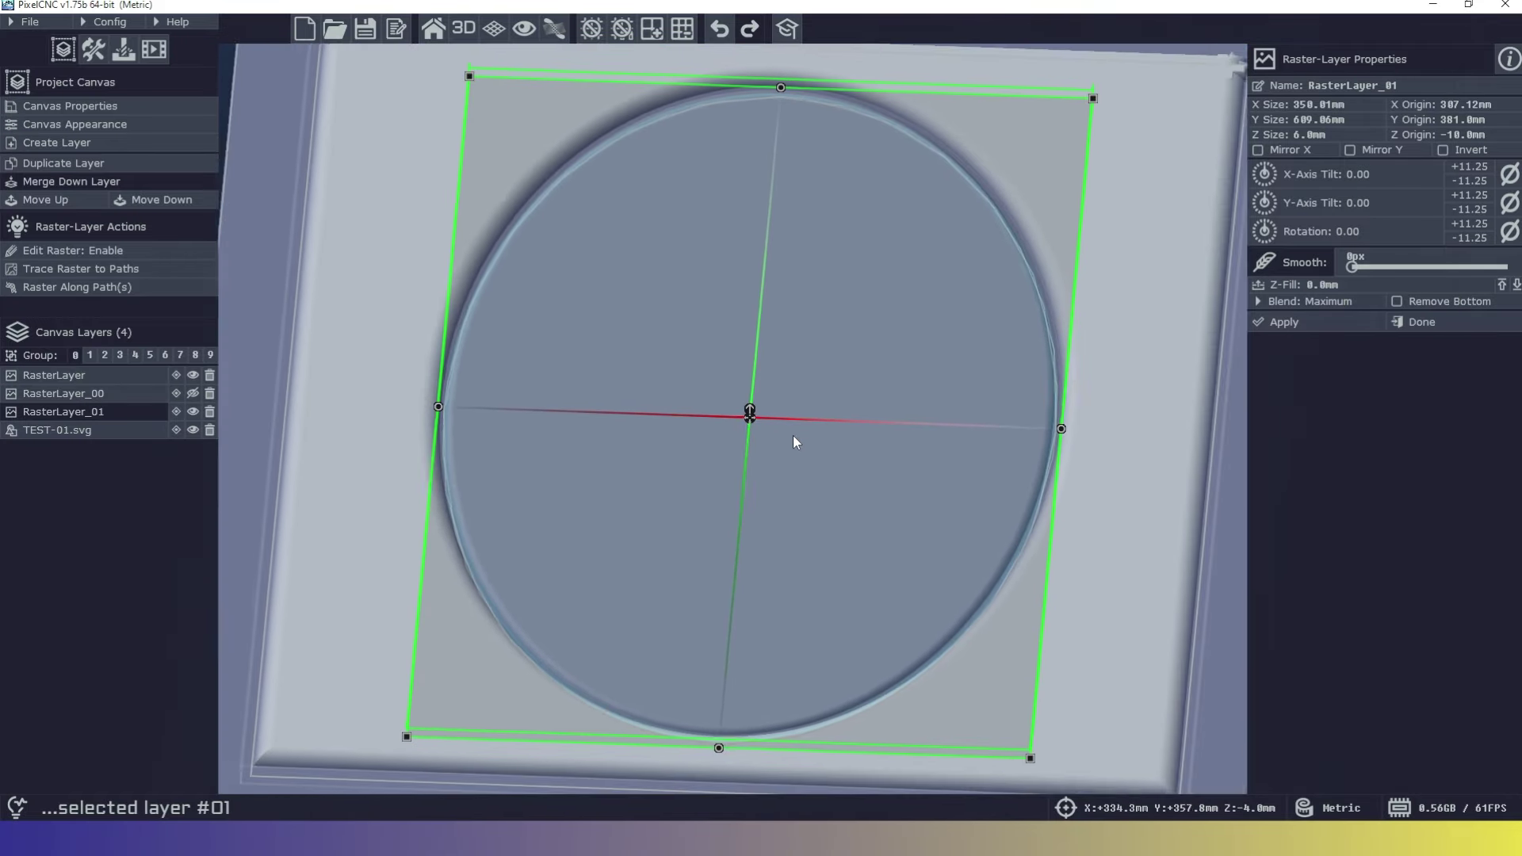
pyautogui.click(1445, 136)
pyautogui.click(1316, 135)
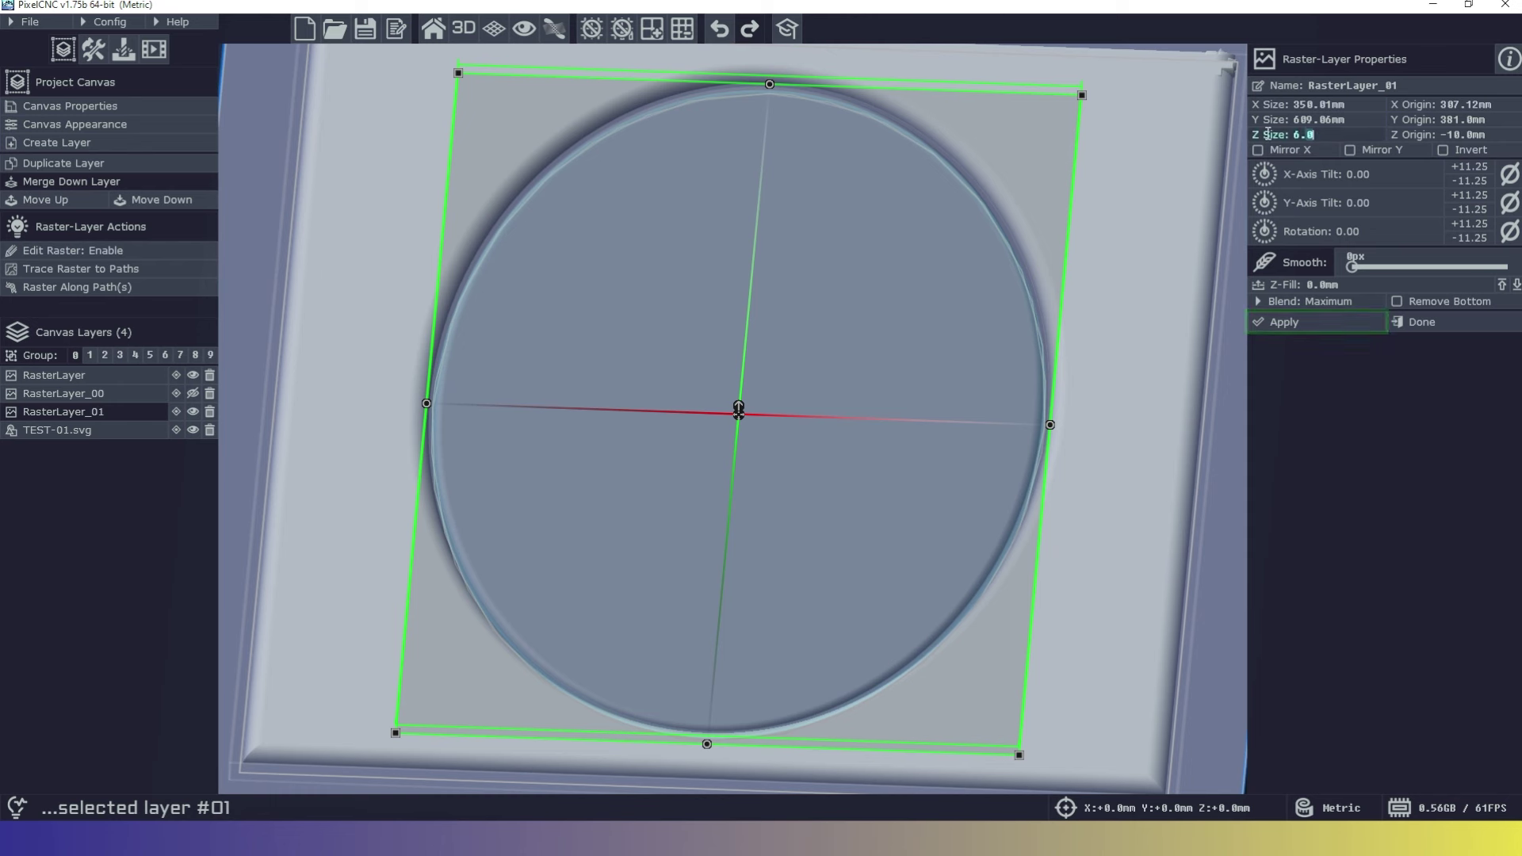
pyautogui.click(1285, 322)
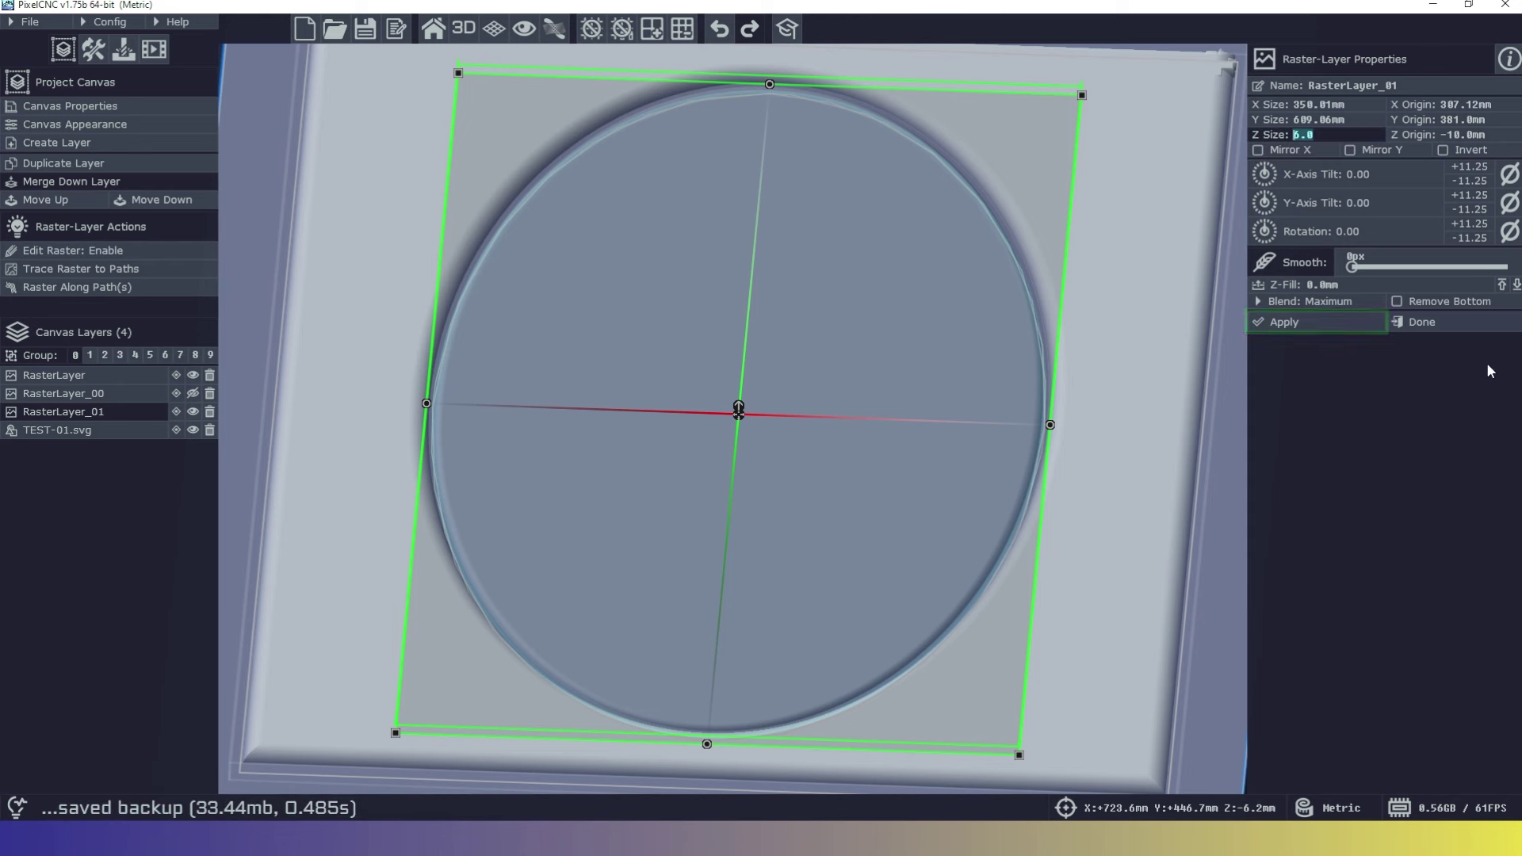
pyautogui.write('4')
pyautogui.click(1504, 134)
pyautogui.moveTo(1503, 133); pyautogui.dragTo(1395, 136)
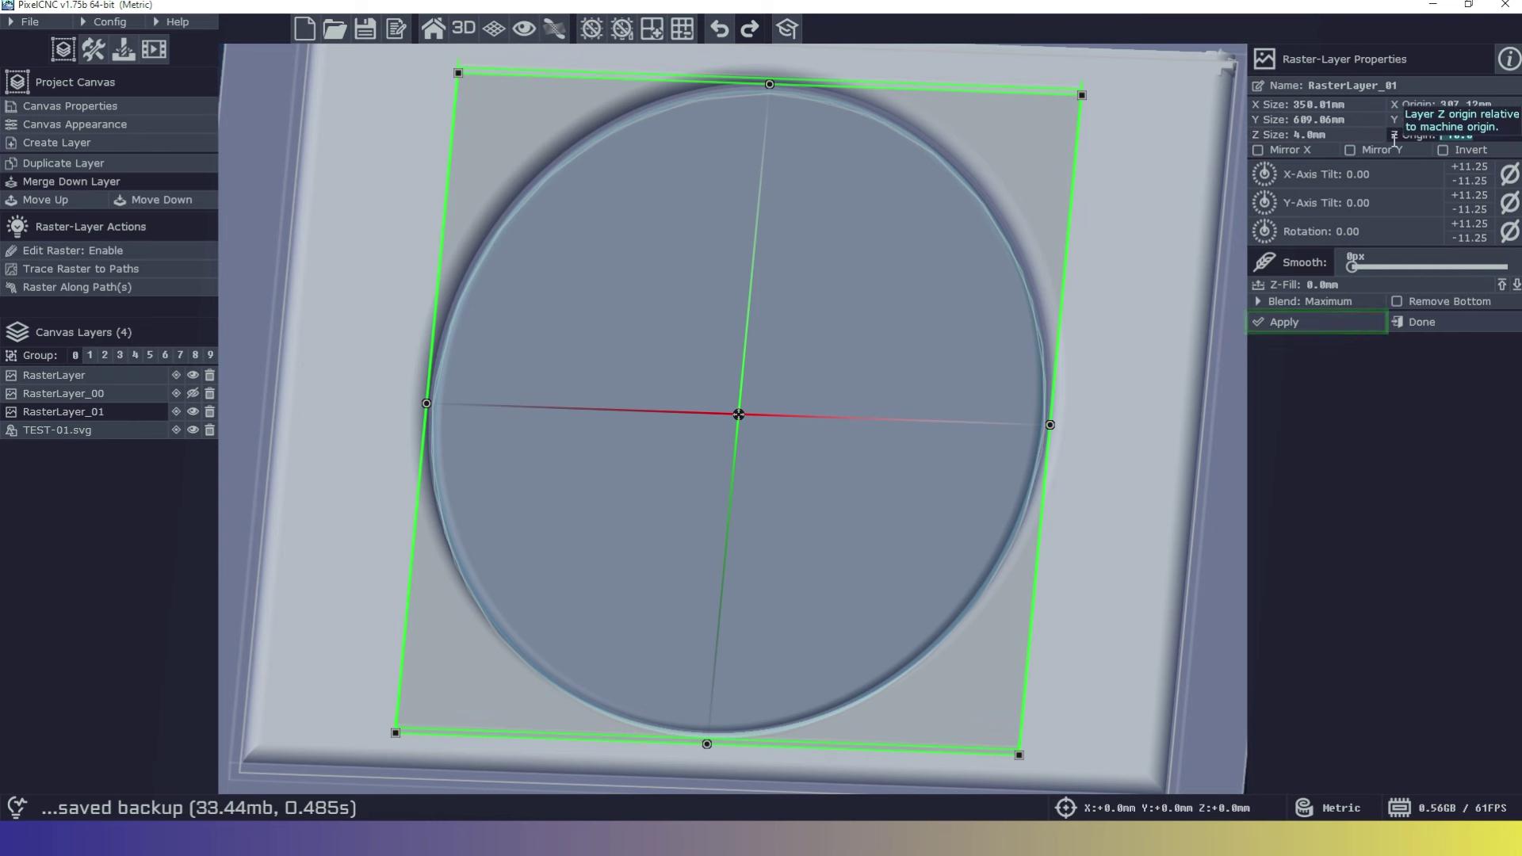
pyautogui.write('0')
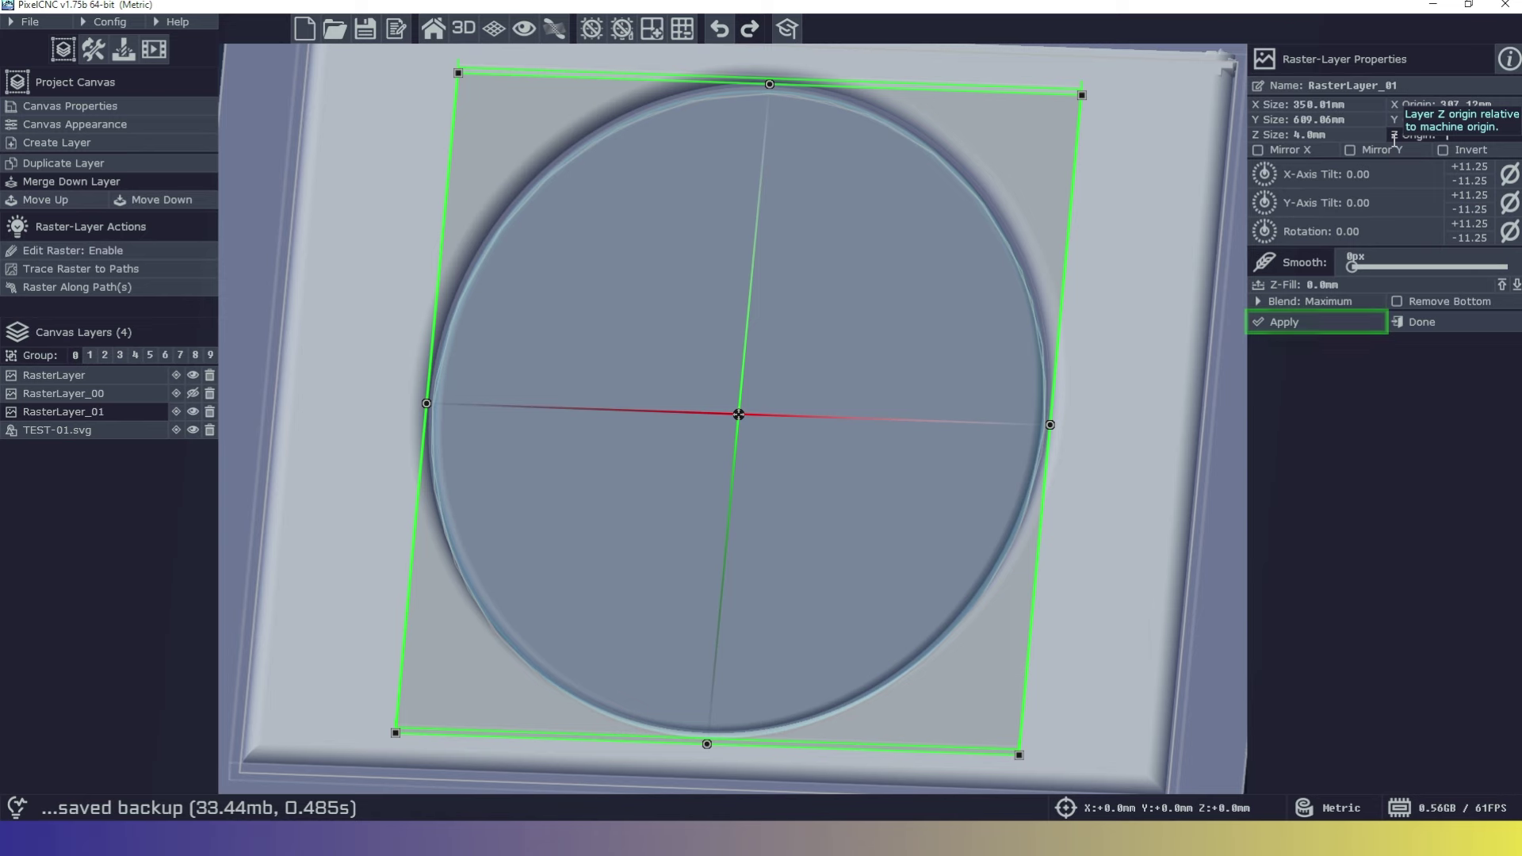
pyautogui.press('Return')
pyautogui.click(1285, 322)
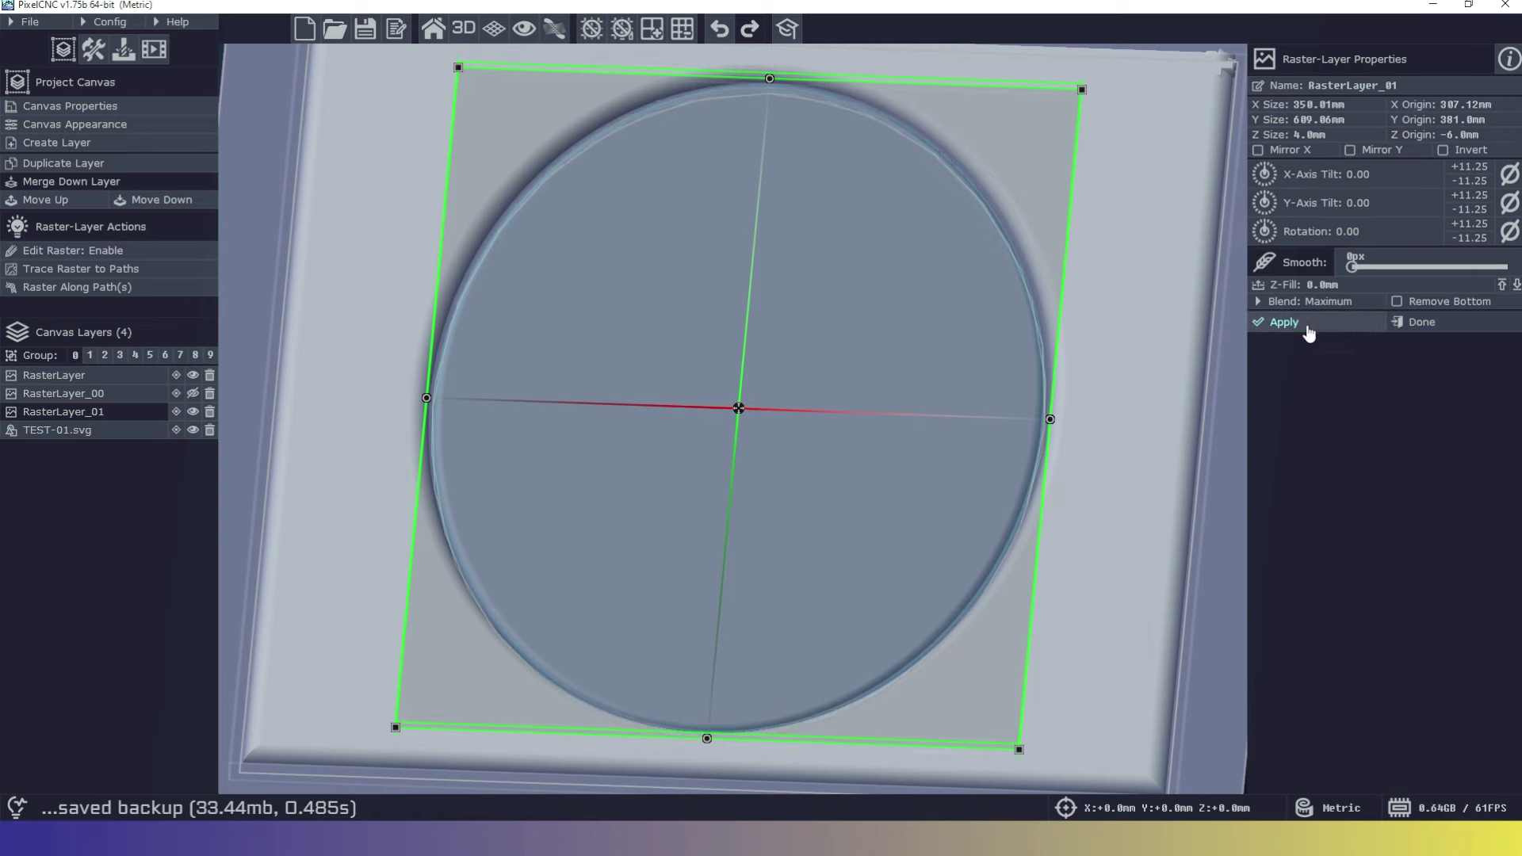
# Reduce the Z size to 1 mm, review the relief, and select TEST-01.svg
pyautogui.moveTo(813, 586); pyautogui.dragTo(507, 460, button='right')
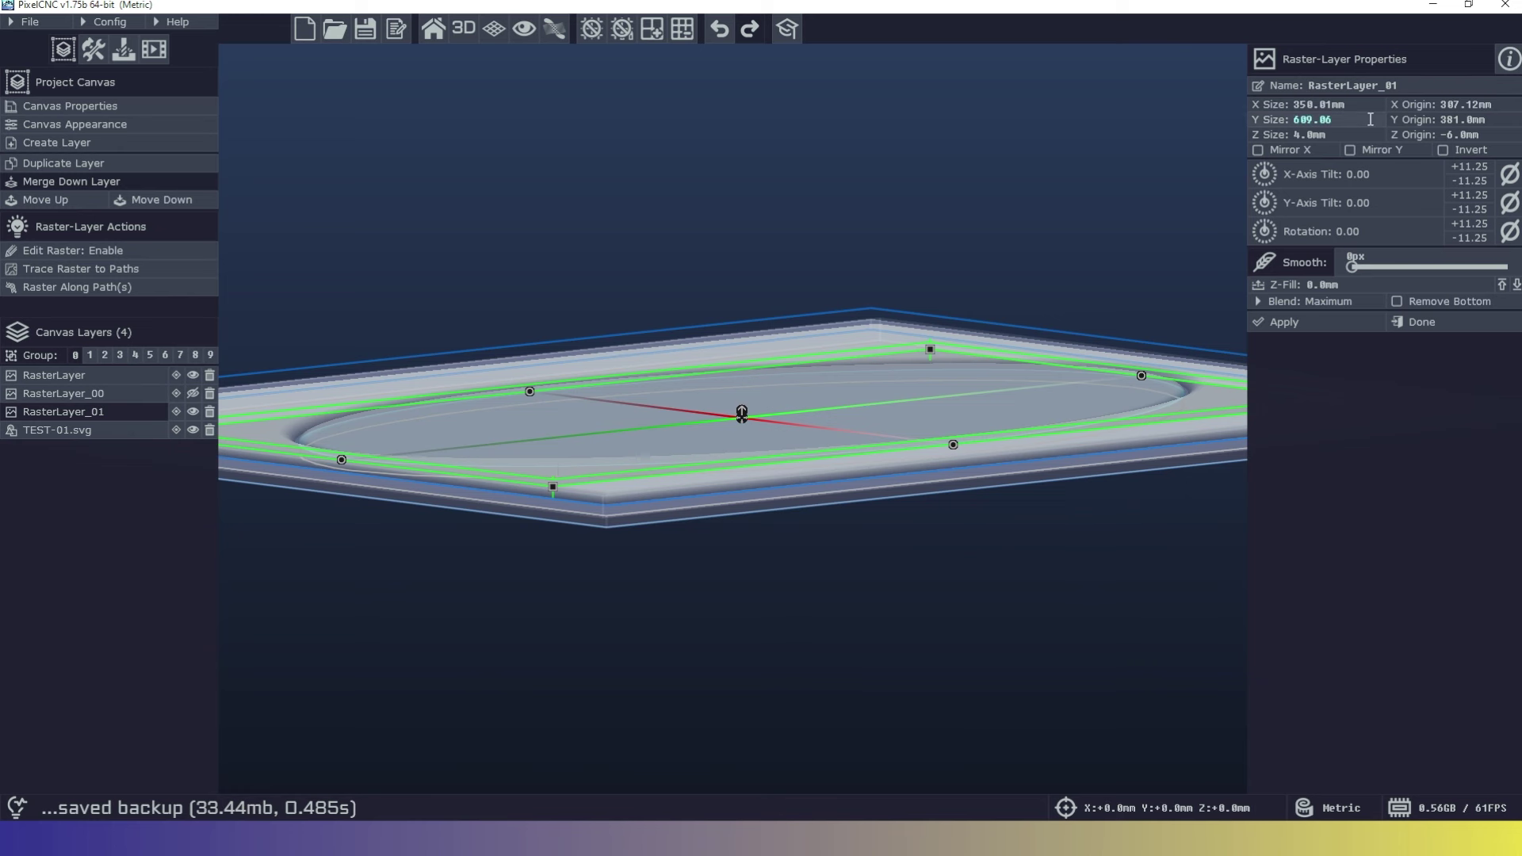
pyautogui.click(1304, 135)
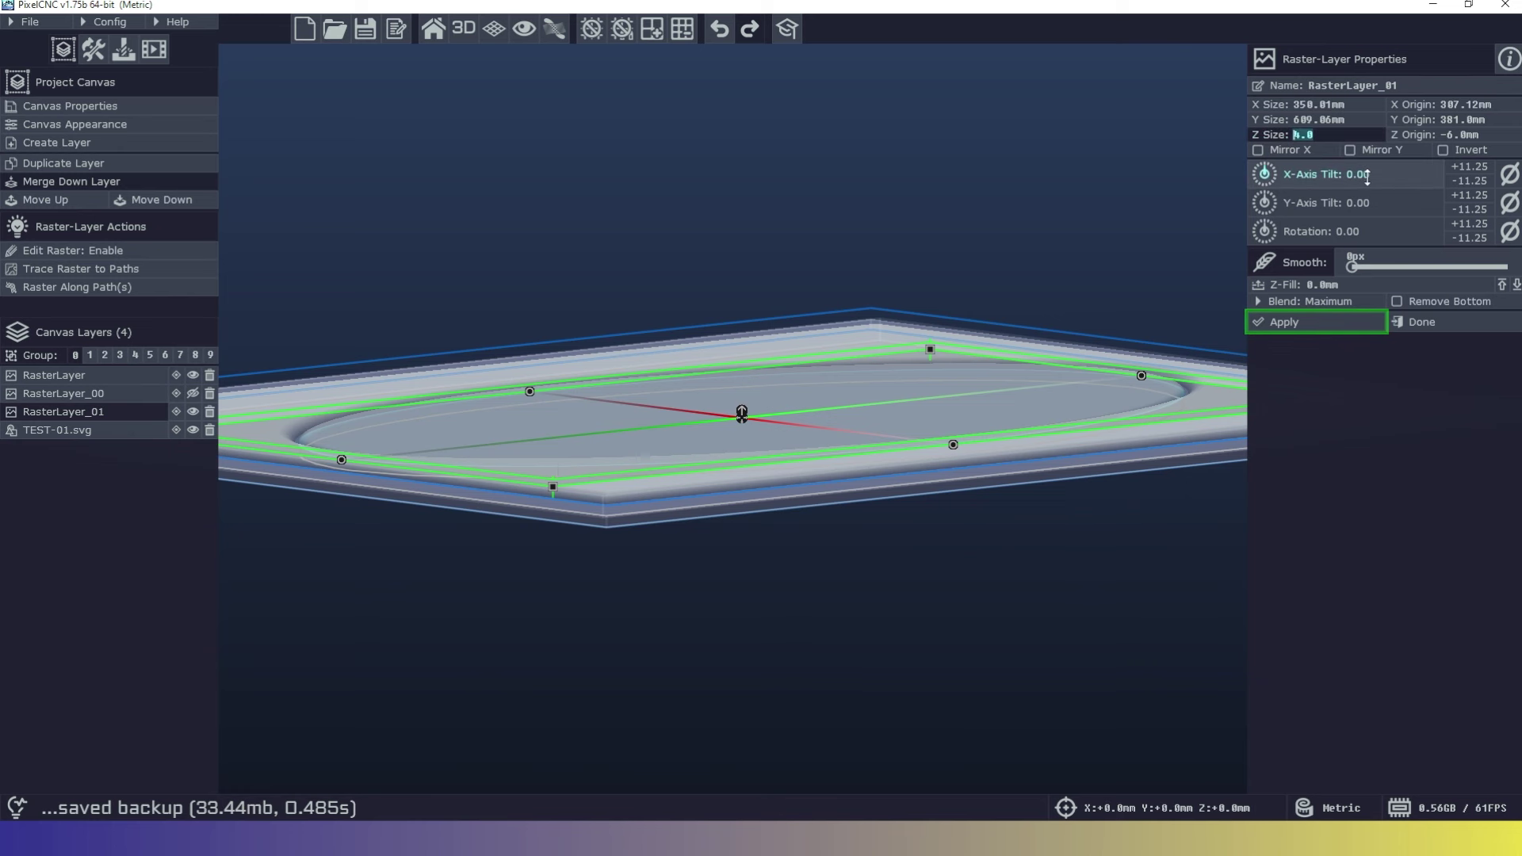
pyautogui.write('1')
pyautogui.click(1297, 325)
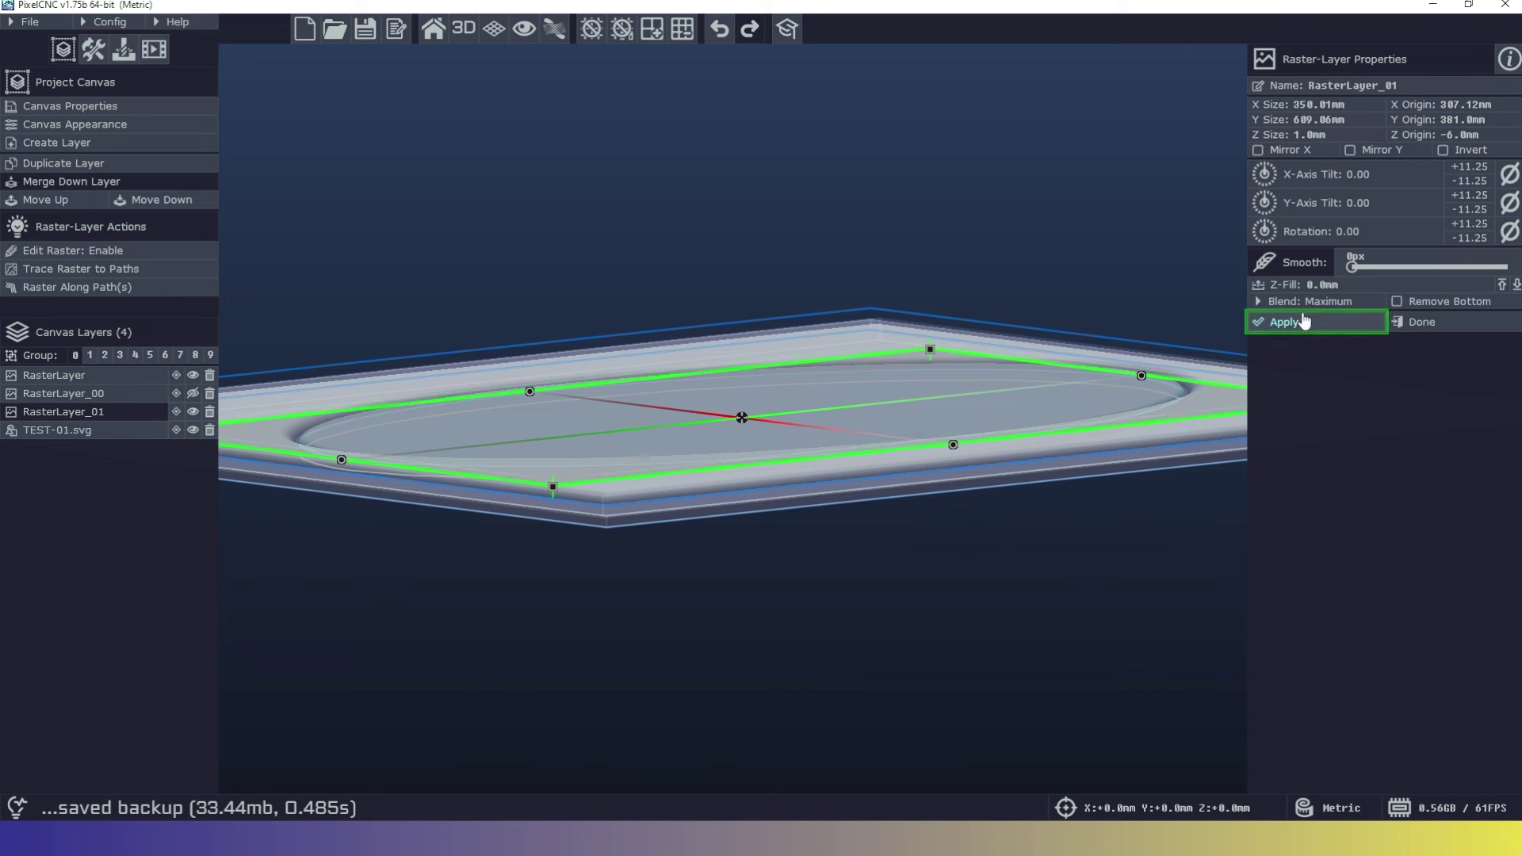
pyautogui.moveTo(745, 329); pyautogui.dragTo(863, 369, button='right')
pyautogui.scroll(2, 872, 385)
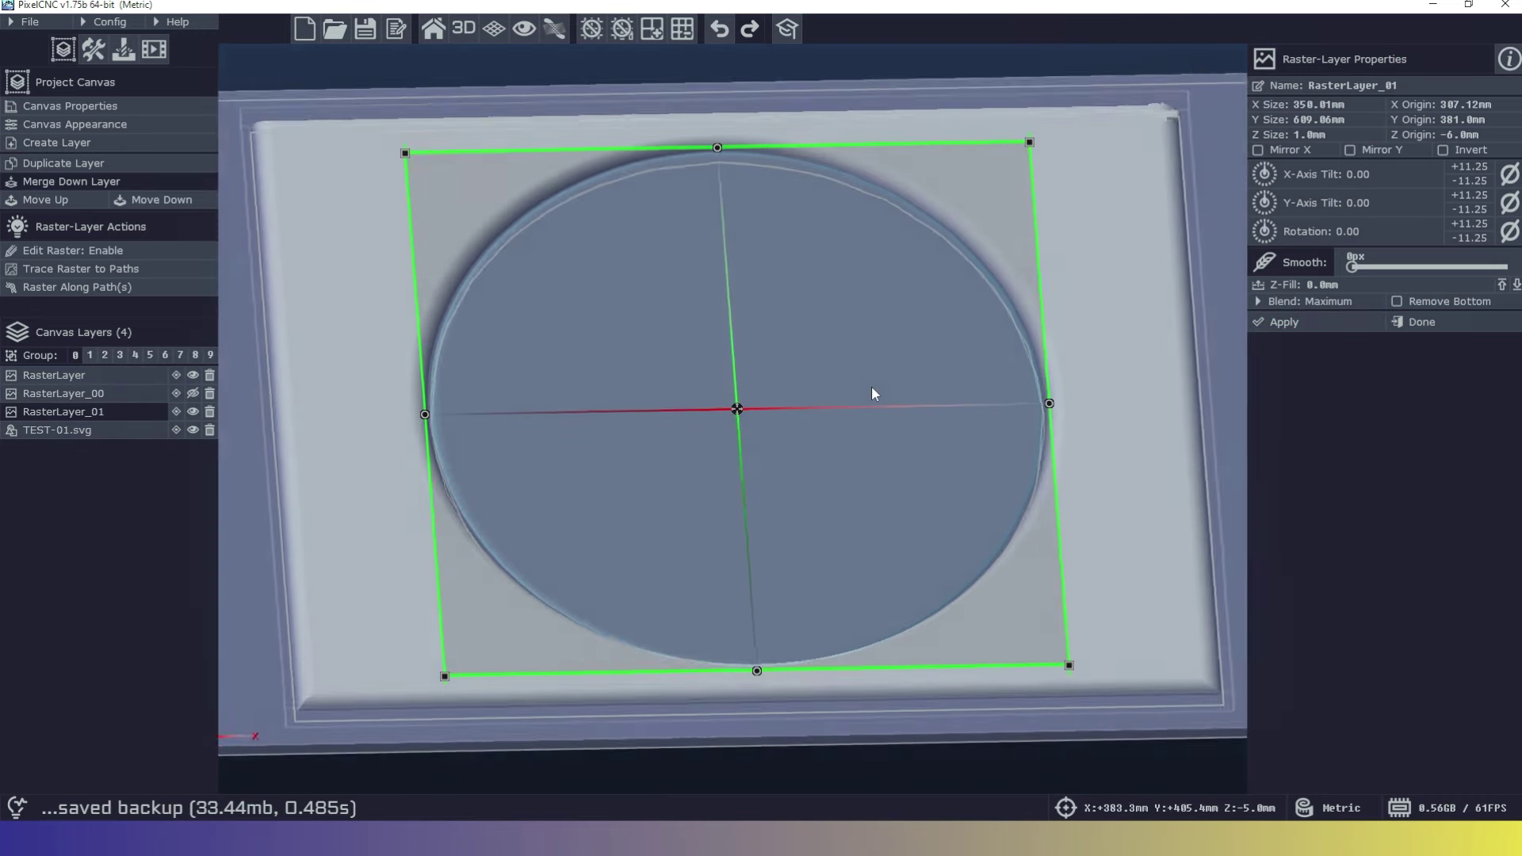
pyautogui.scroll(5, 469, 551)
pyautogui.moveTo(468, 550); pyautogui.dragTo(570, 503, button='right')
pyautogui.scroll(-5, 455, 440)
pyautogui.scroll(3, 569, 503)
pyautogui.scroll(-1, 569, 470)
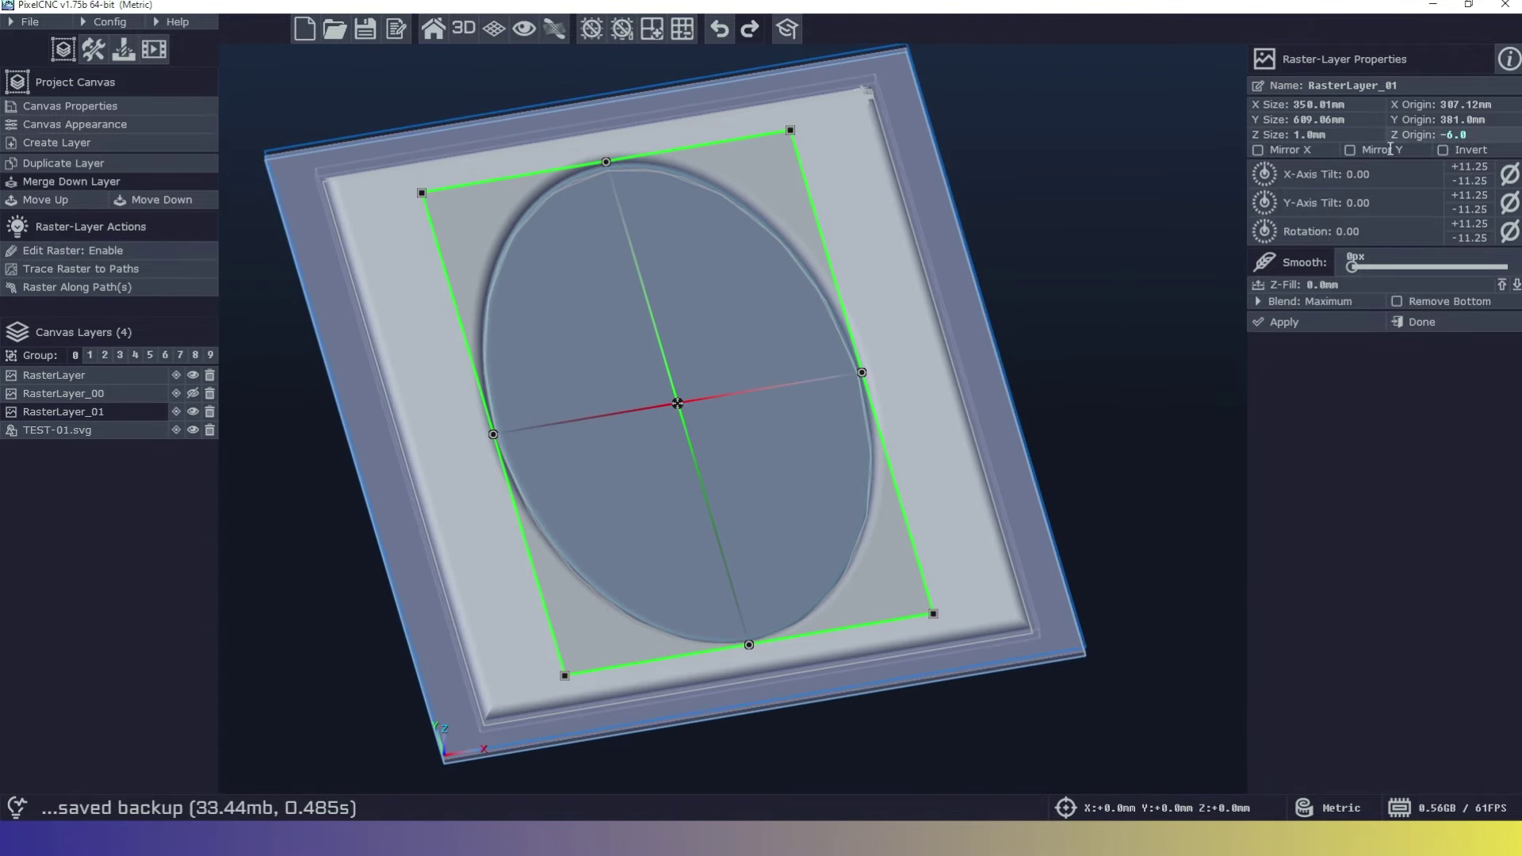
pyautogui.click(92, 431)
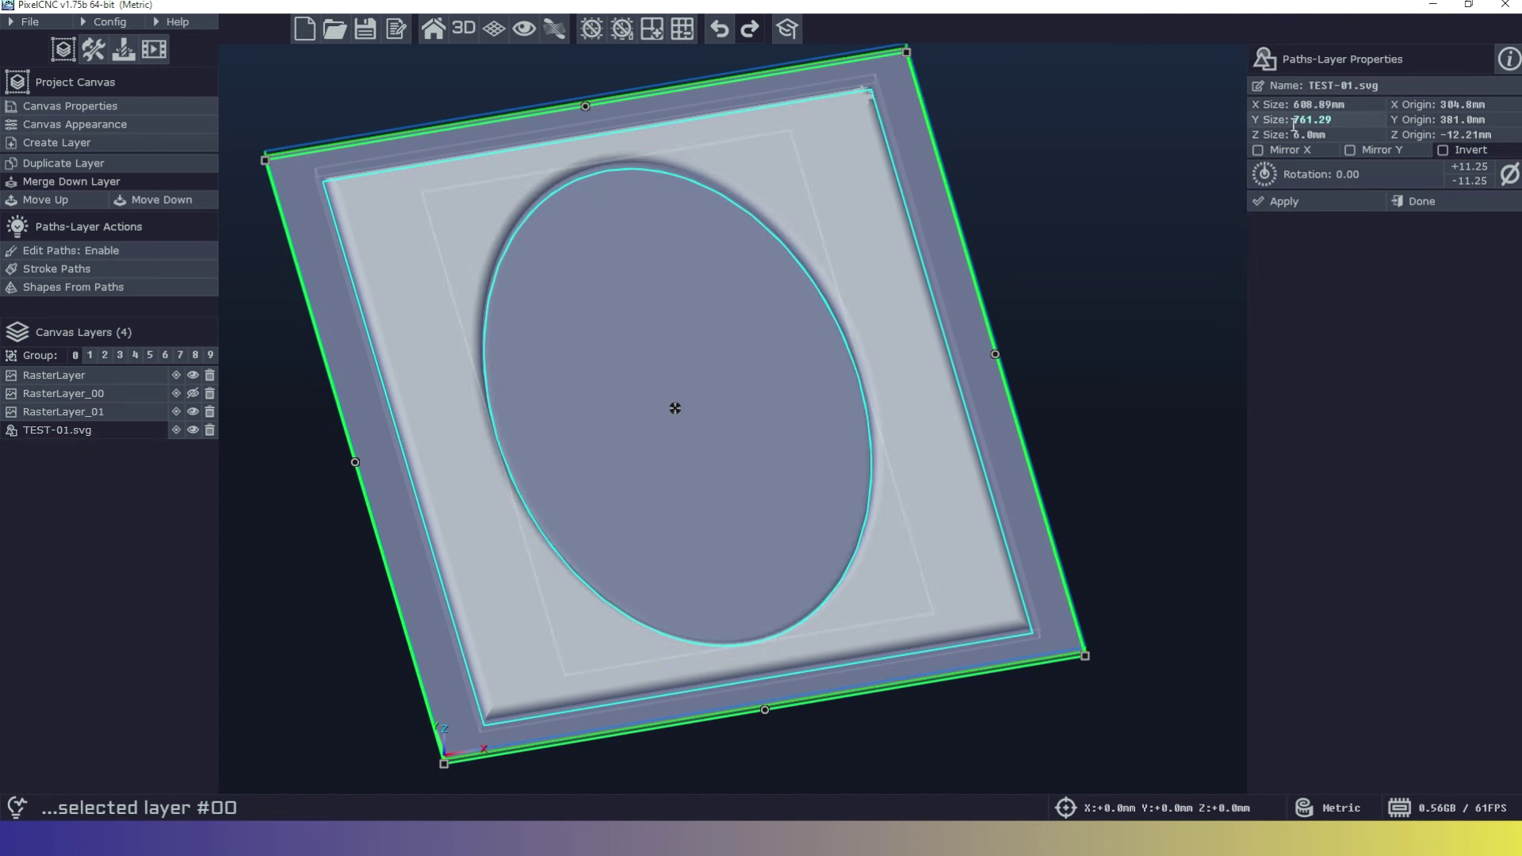
# Edit the Z Origin field of the TEST-01.svg layer
pyautogui.click(1459, 134)
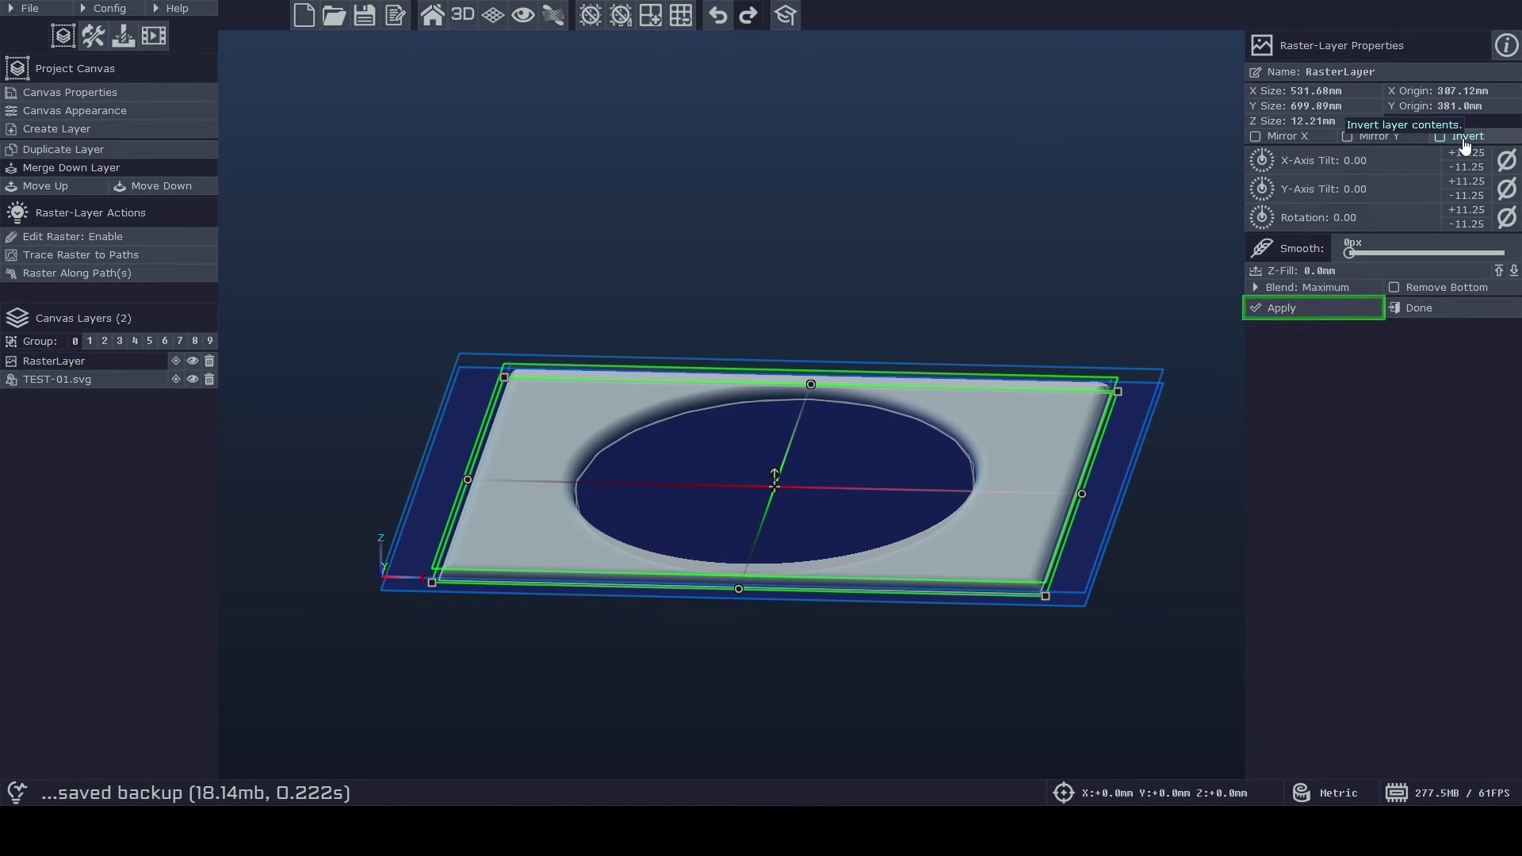
# Apply RasterLayer's -16 mm Z origin, view edge-on, and select the BUTTONS layer
pyautogui.click(1308, 314)
pyautogui.moveTo(1107, 533); pyautogui.dragTo(1068, 442, button='middle')
pyautogui.scroll(5, 1069, 443)
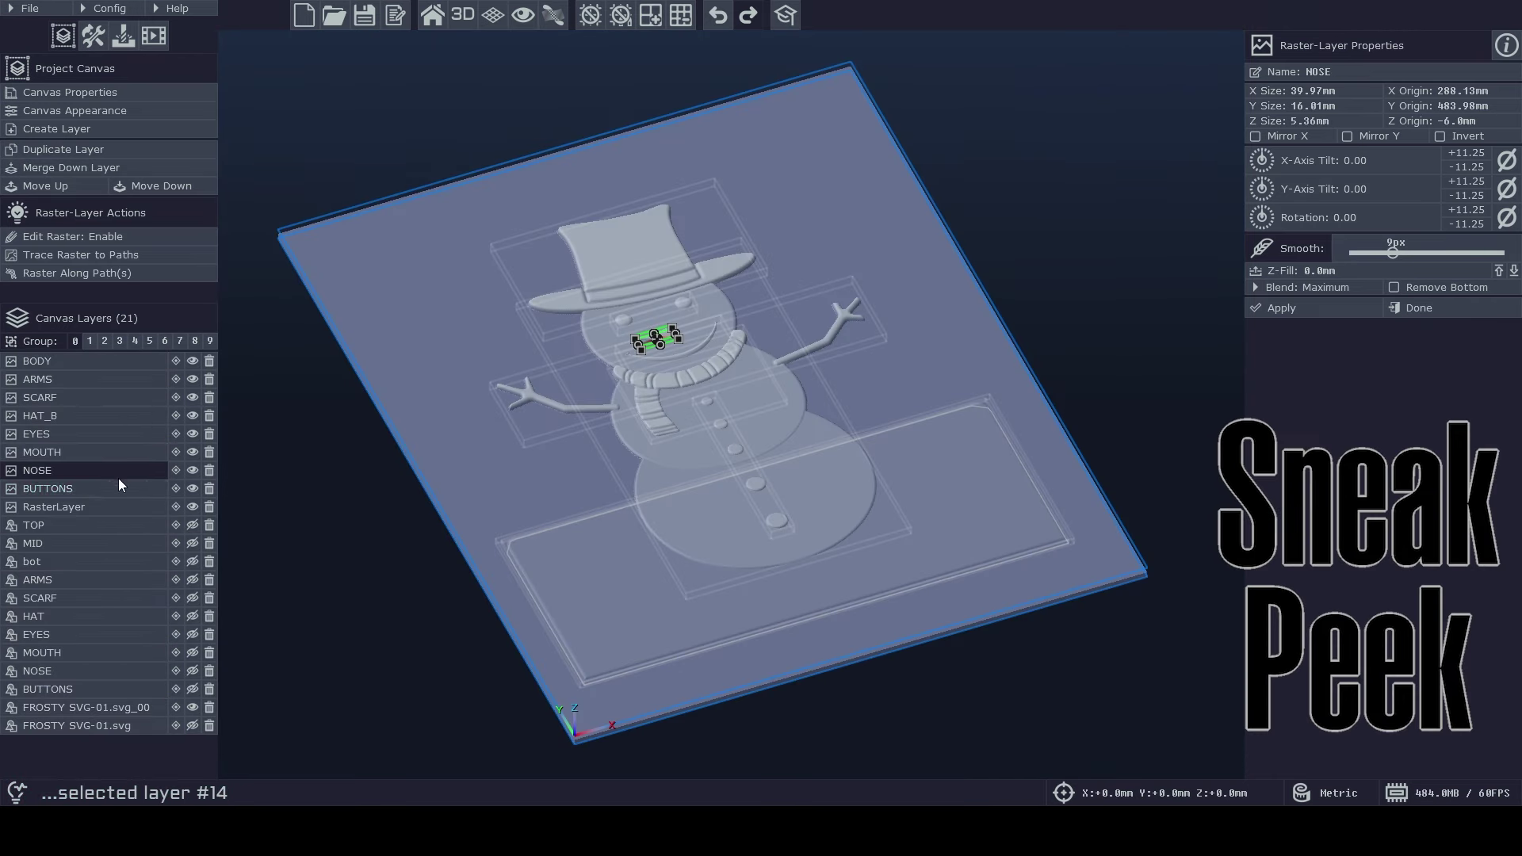
pyautogui.click(115, 489)
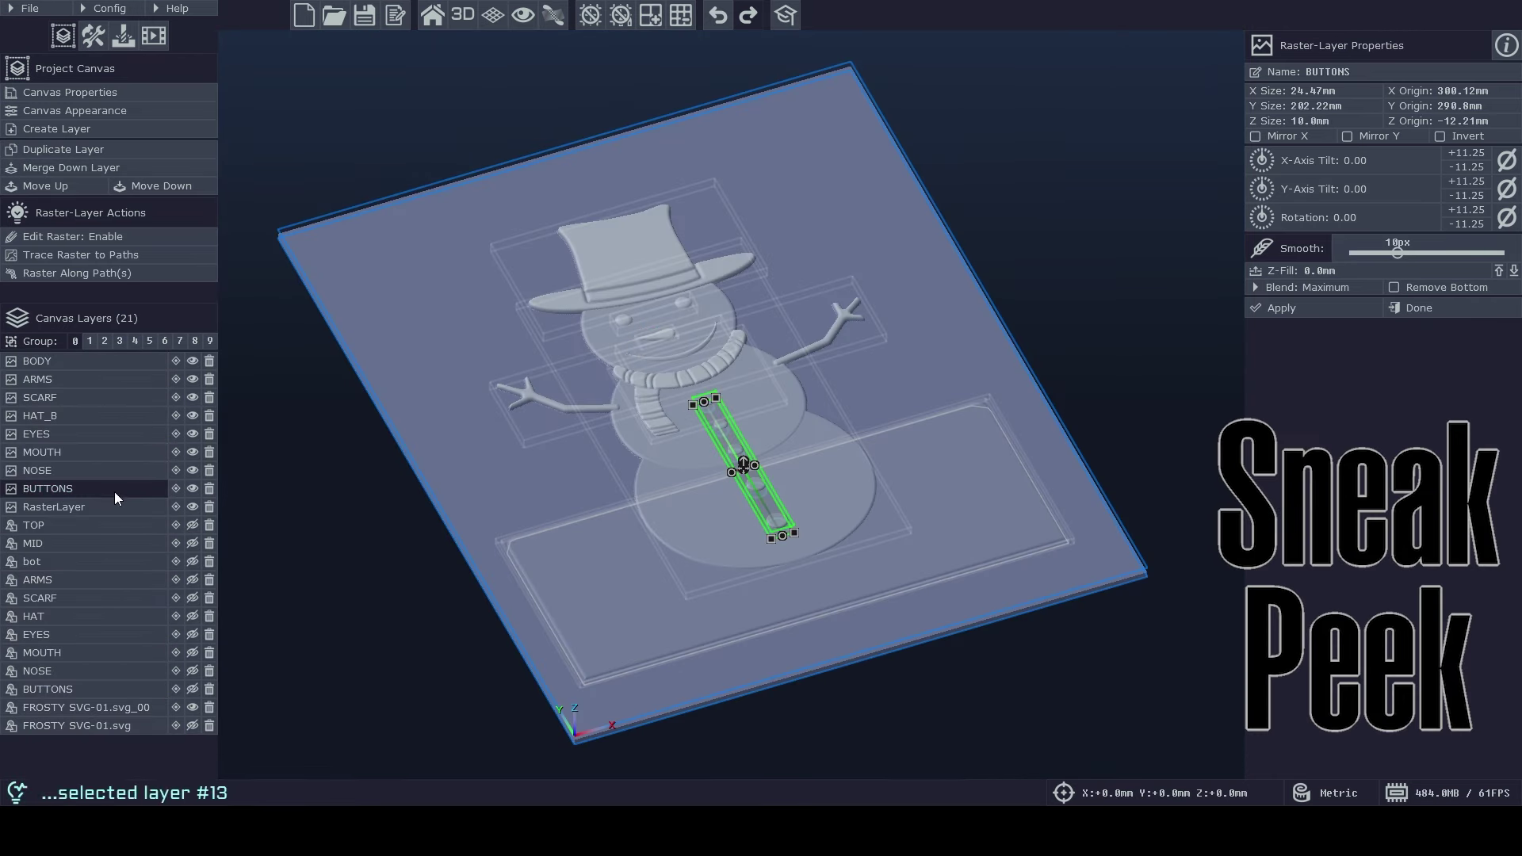
pyautogui.click(115, 513)
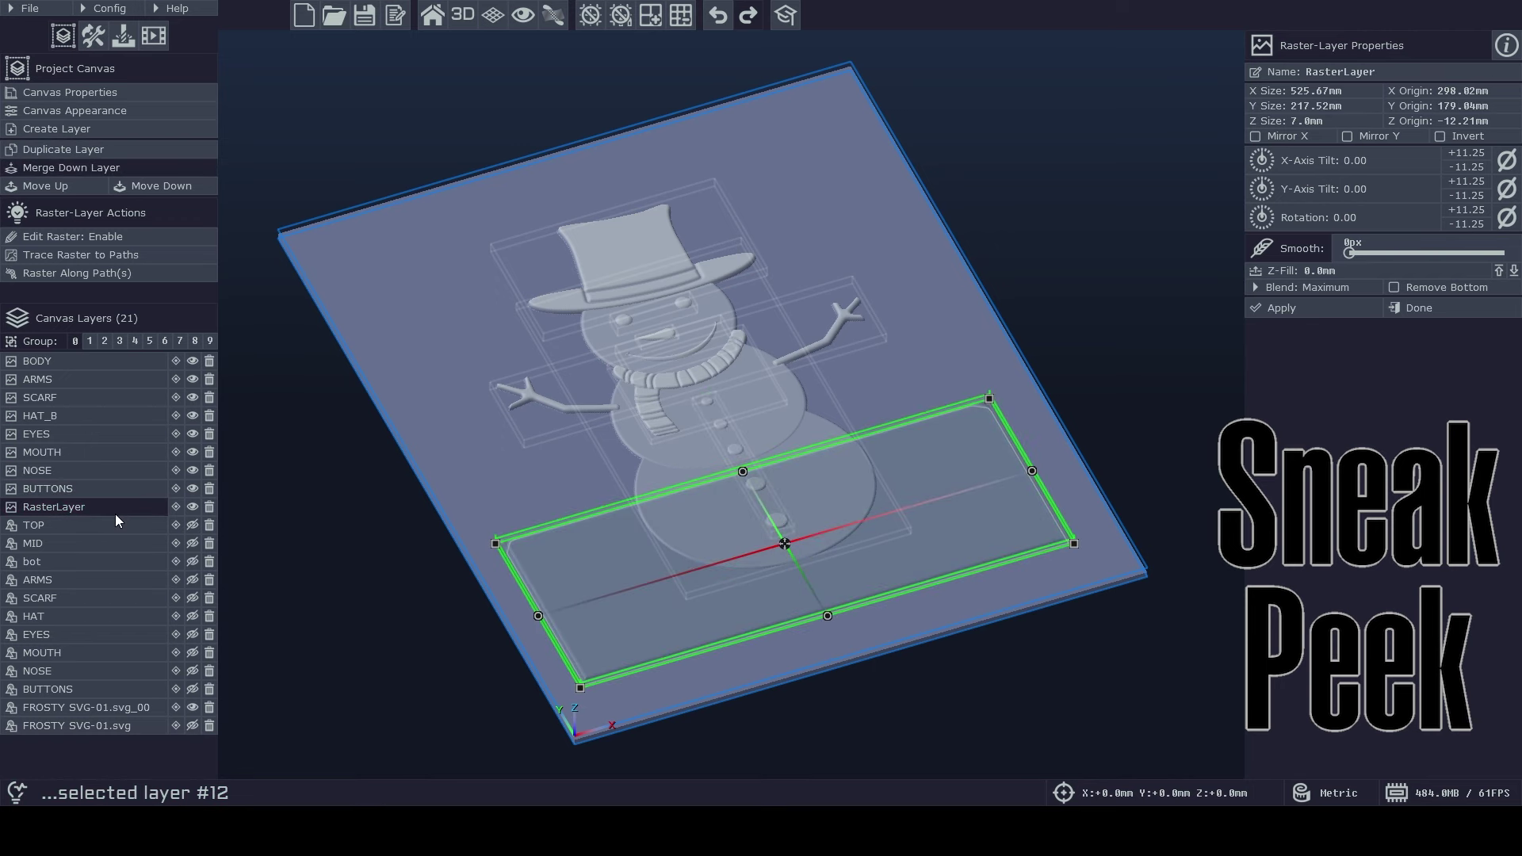
pyautogui.click(110, 709)
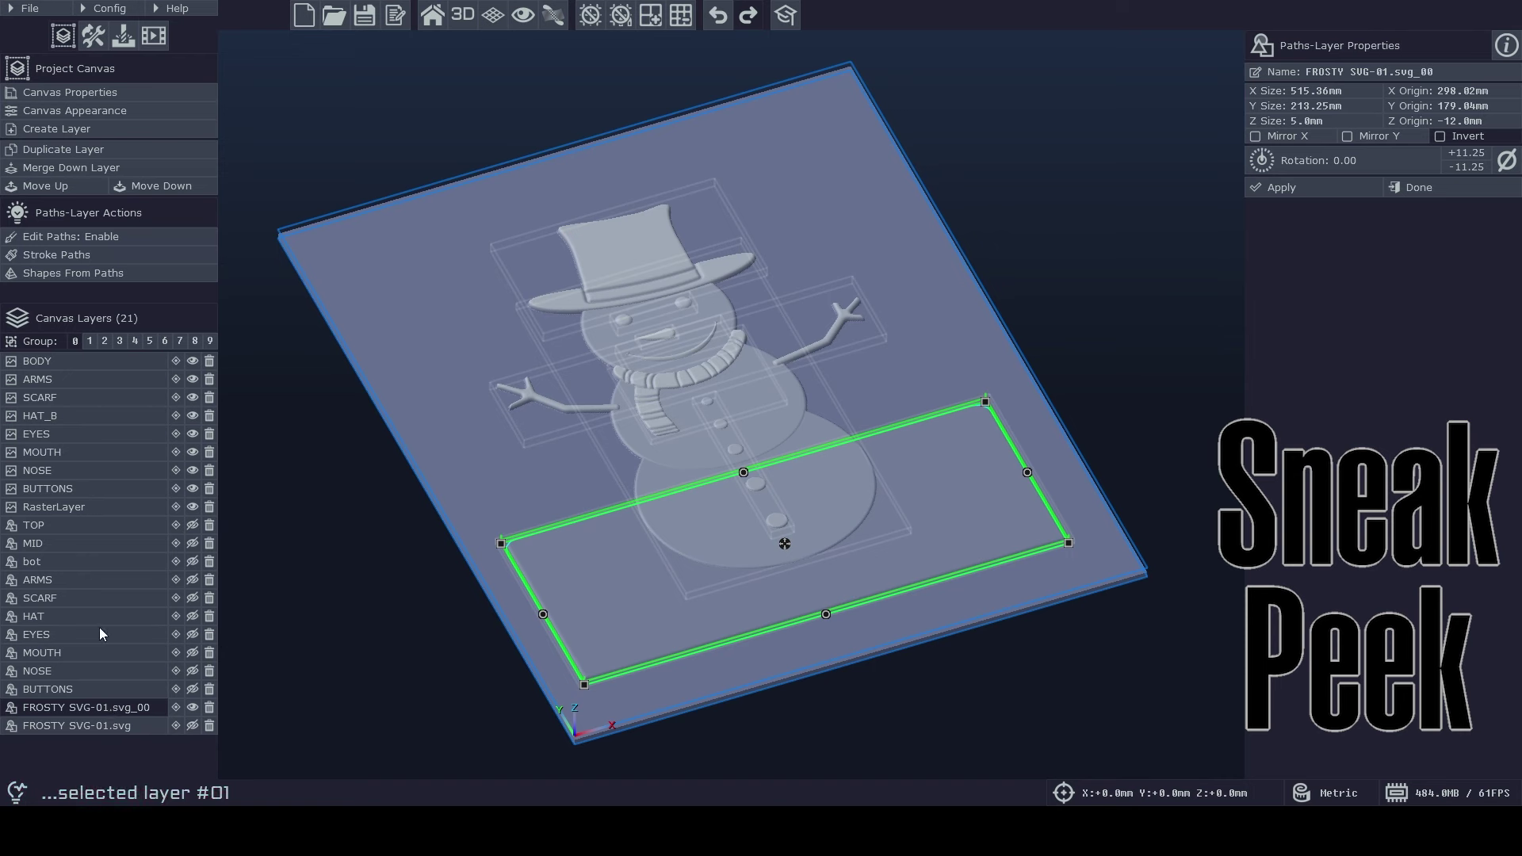
pyautogui.click(88, 363)
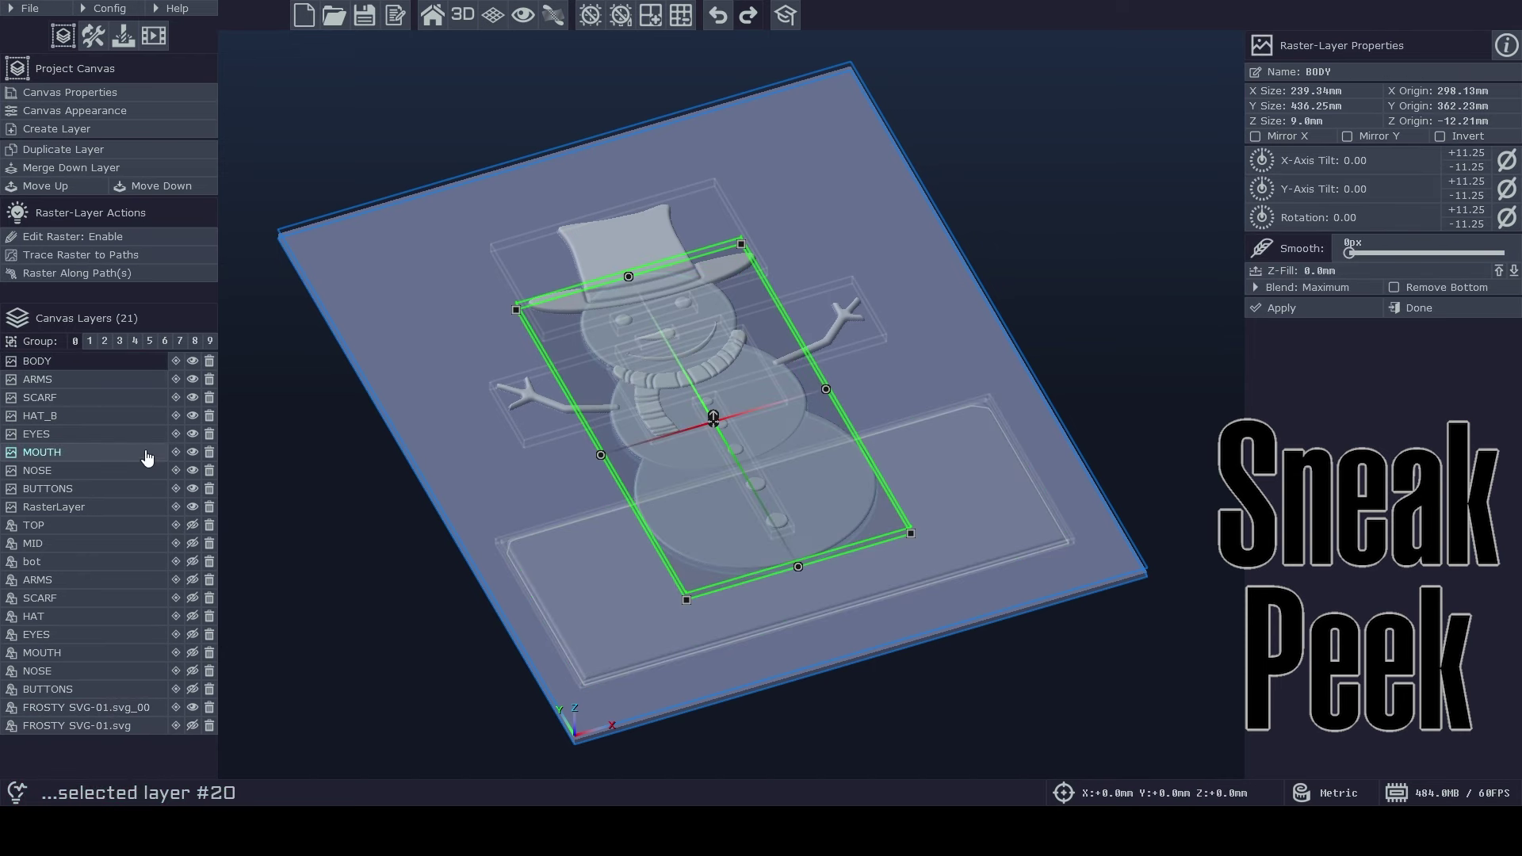
pyautogui.click(146, 634)
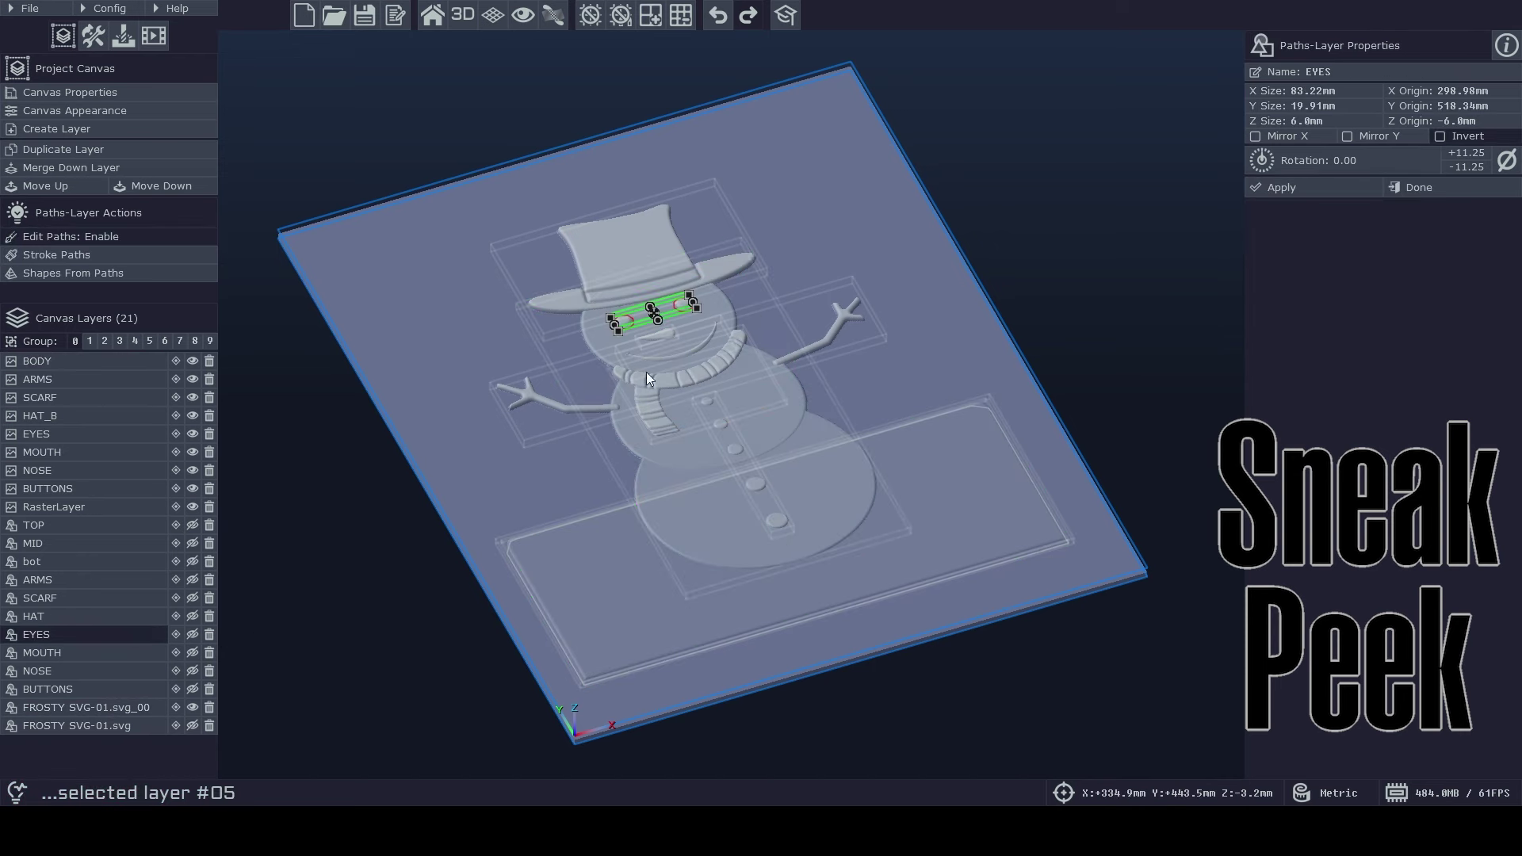
pyautogui.click(91, 726)
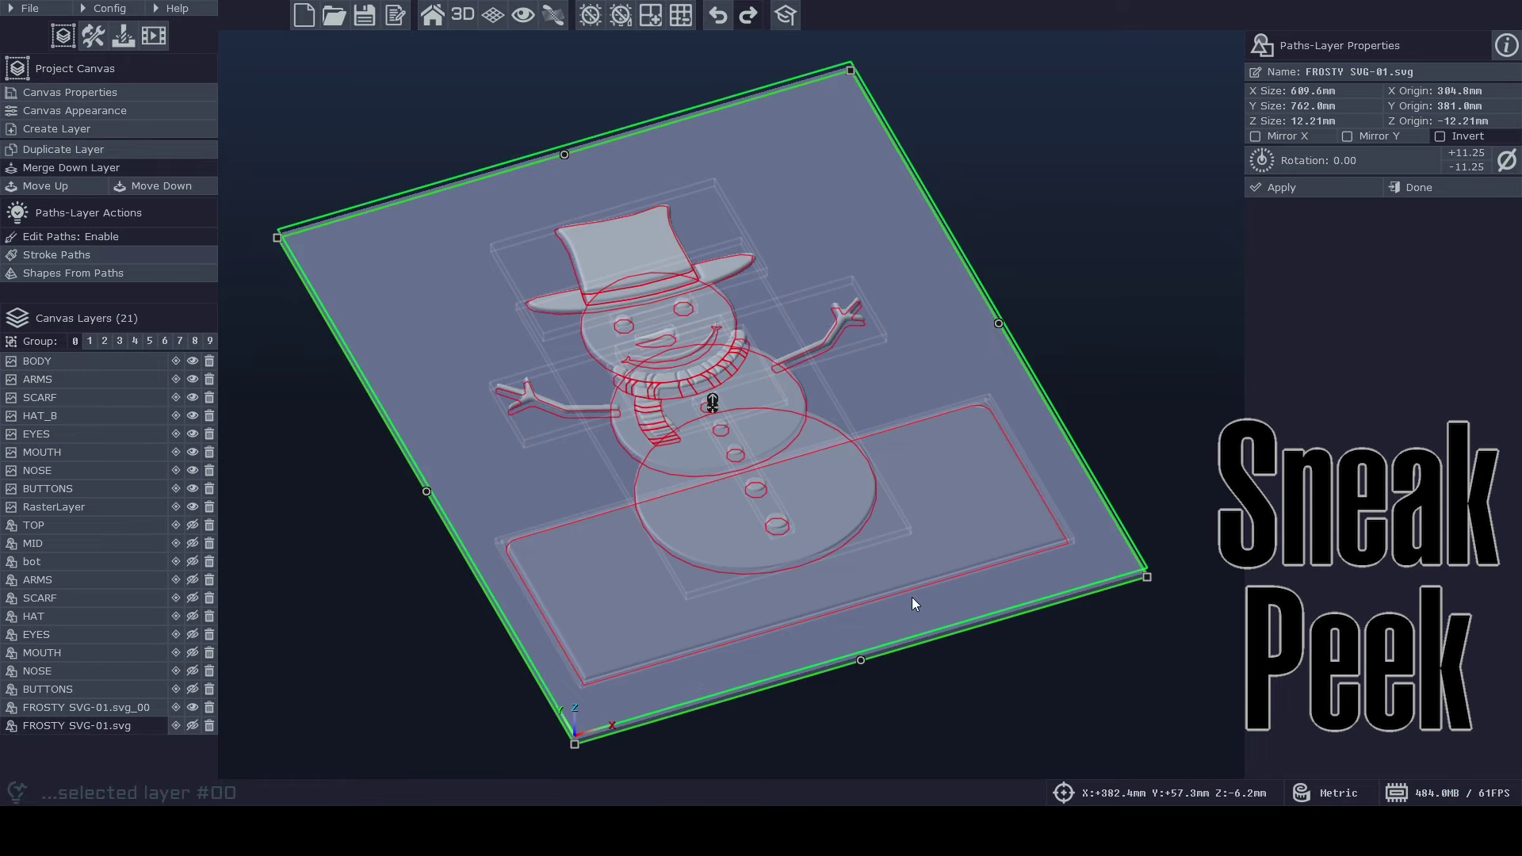
pyautogui.moveTo(912, 605); pyautogui.dragTo(882, 511)
pyautogui.scroll(3, 755, 574)
pyautogui.scroll(3, 753, 565)
pyautogui.press('Home')
pyautogui.scroll(4, 675, 456)
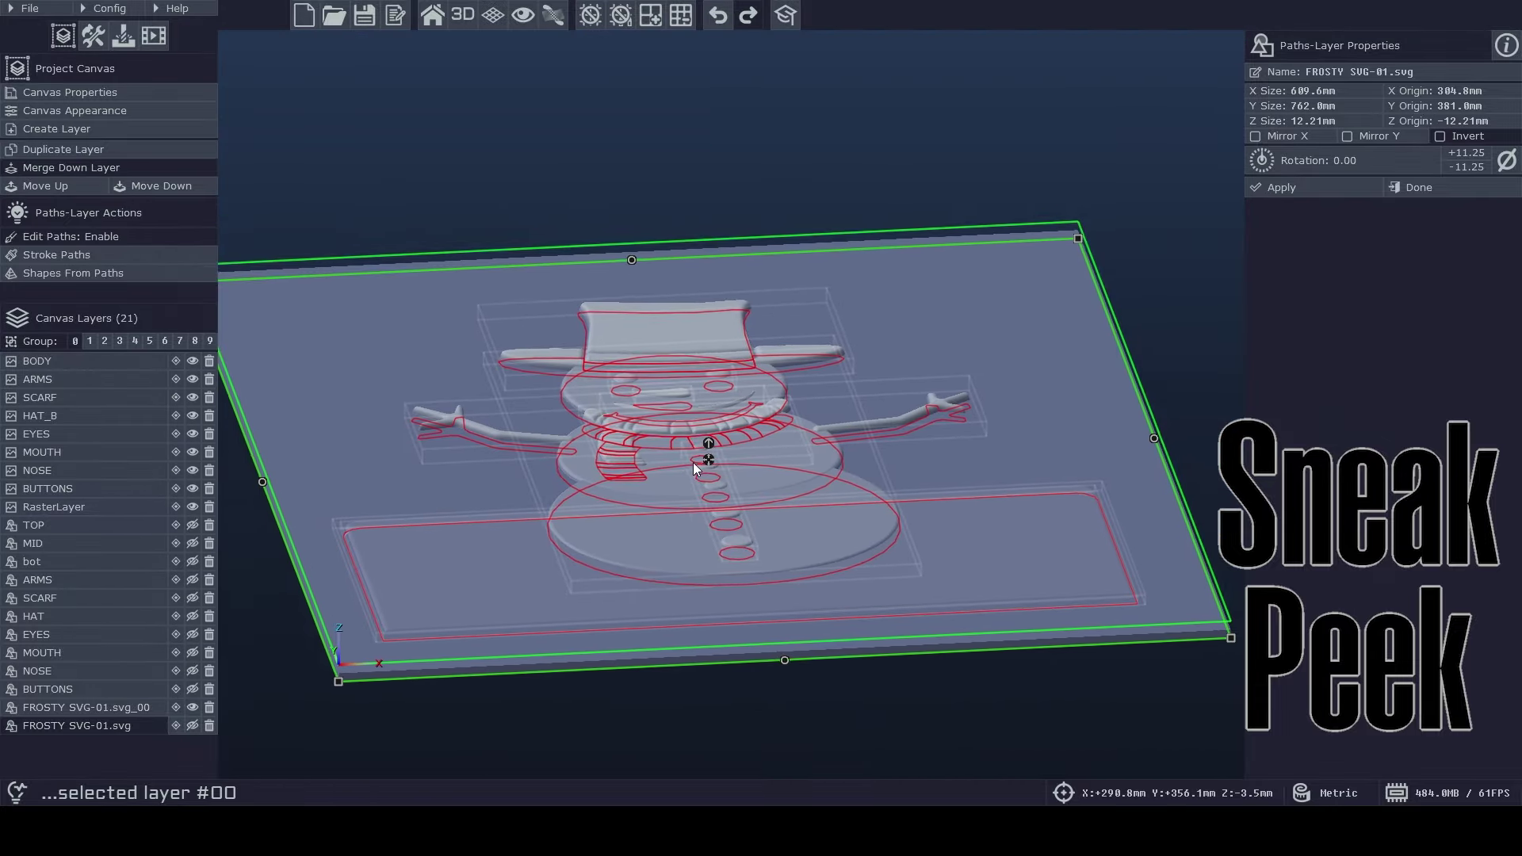
pyautogui.moveTo(693, 463); pyautogui.dragTo(663, 451)
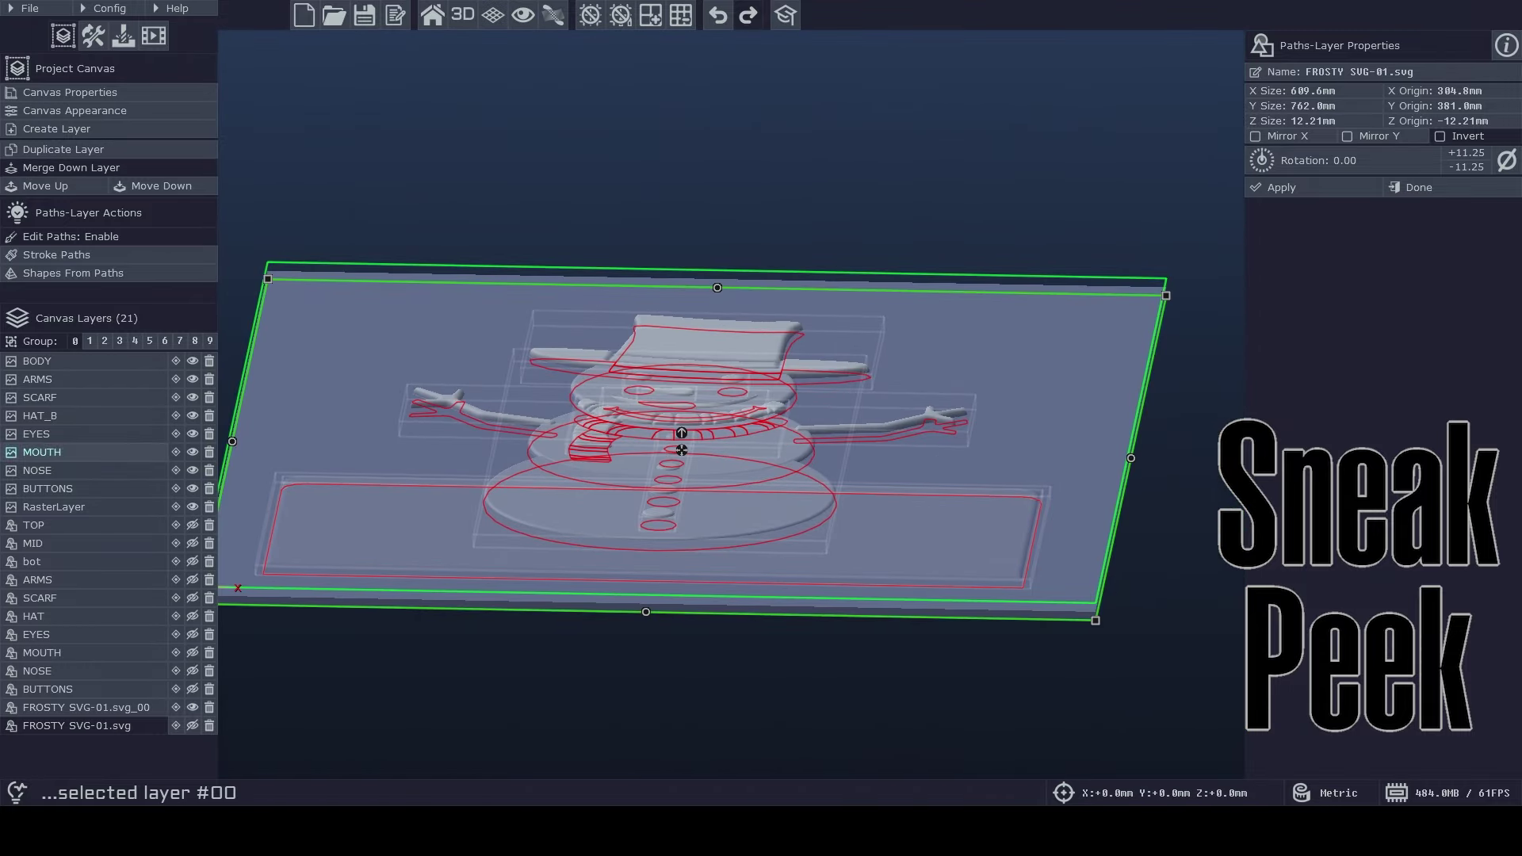